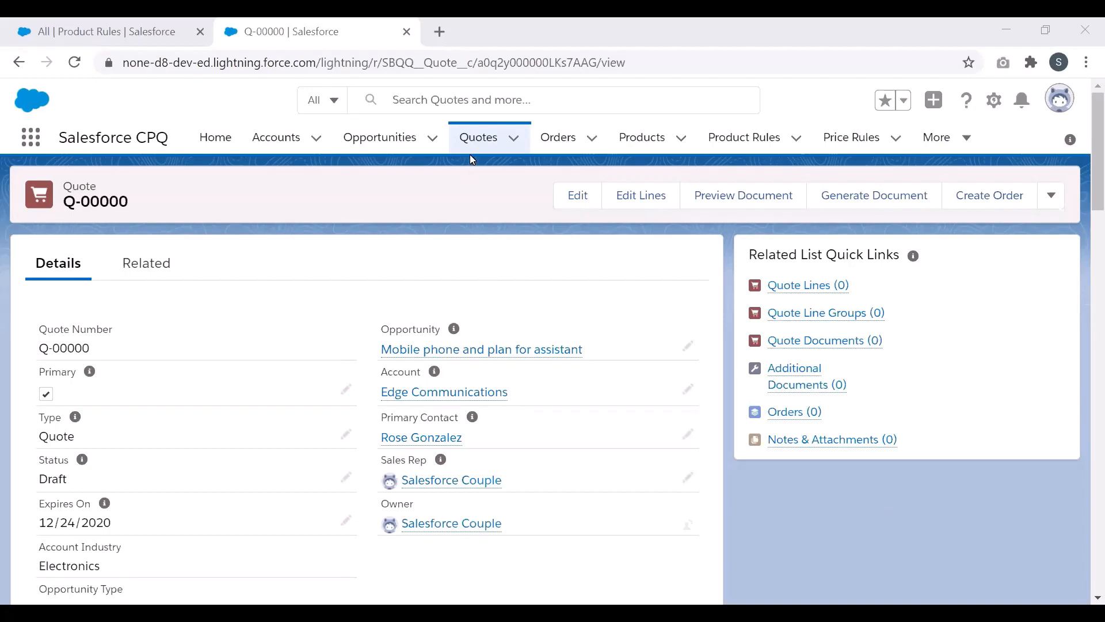
# Step: Add the iPhone 12 product to quote Q-00000 through Edit Lines and Add Products
pyautogui.click(638, 214)
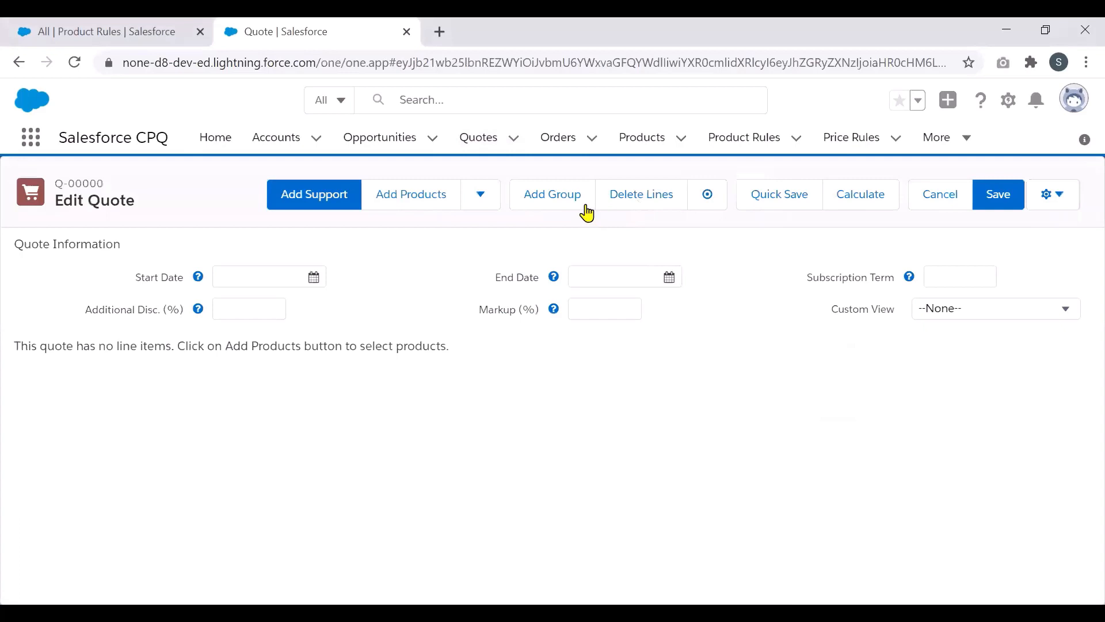
pyautogui.click(408, 204)
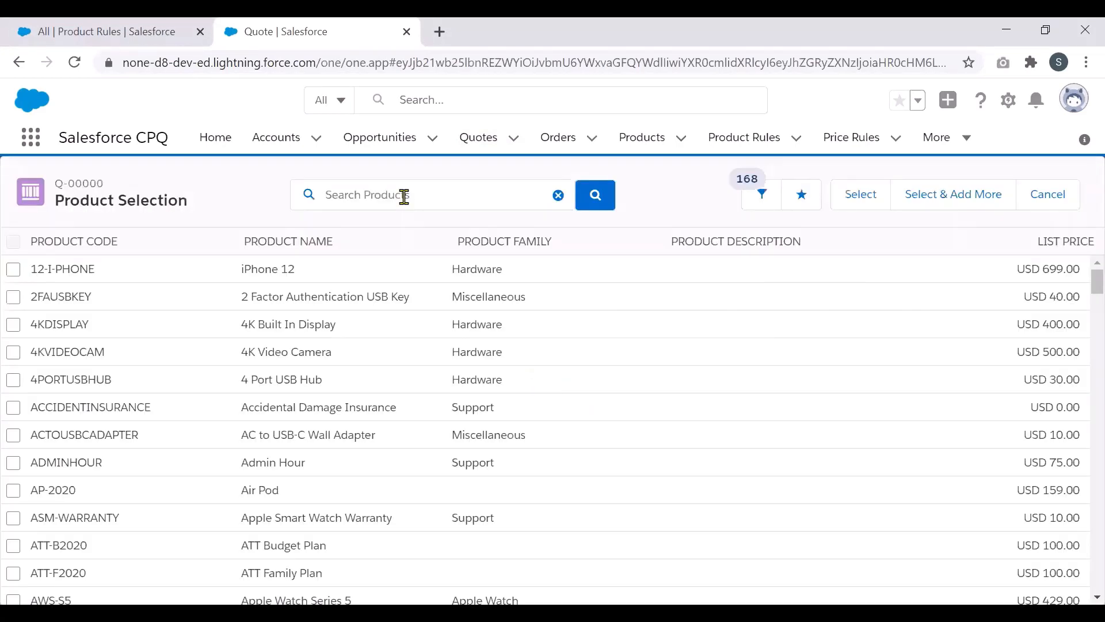
pyautogui.click(9, 275)
pyautogui.click(862, 196)
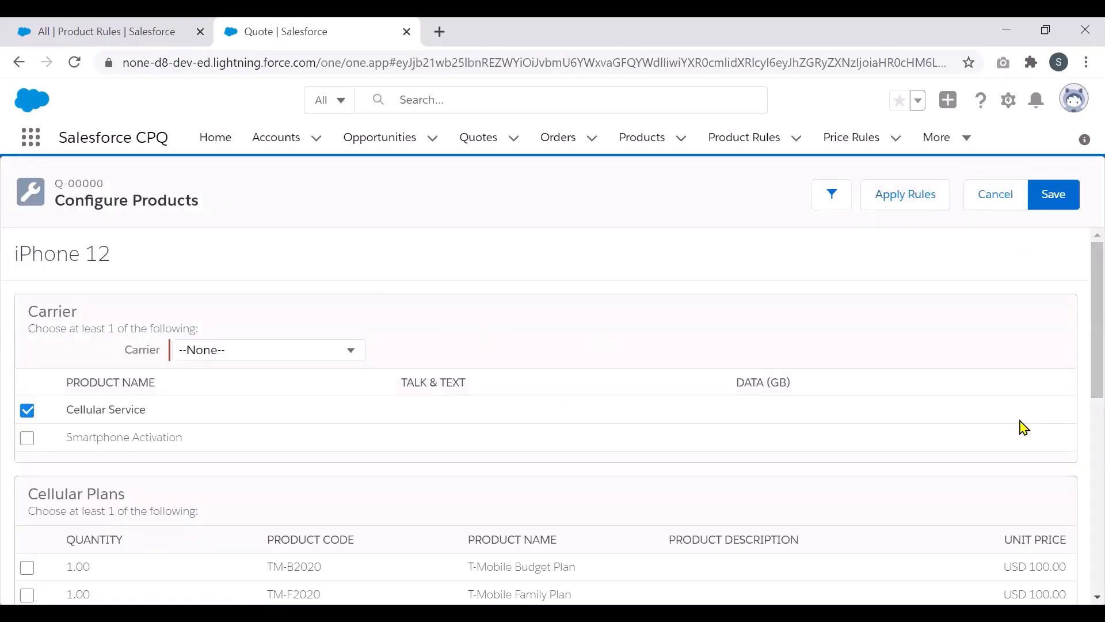
# Step: Point out the Warranty section and its smart watch warranty row in the bundle configuration
pyautogui.scroll(-10, 1082, 545)
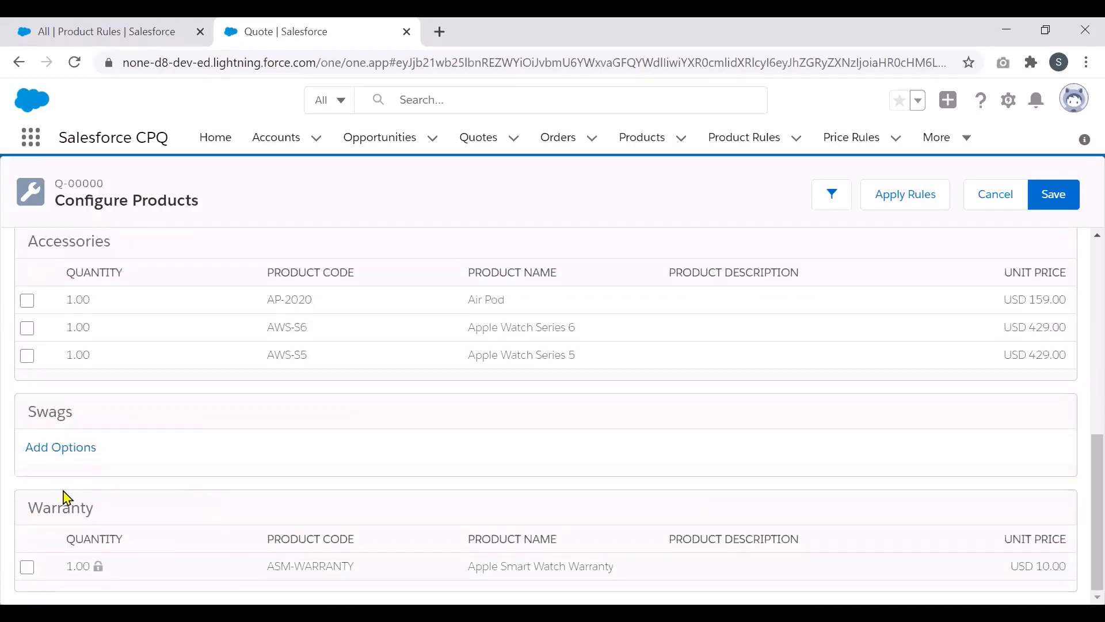
pyautogui.doubleClick(62, 509)
pyautogui.moveTo(523, 563); pyautogui.dragTo(1083, 529)
pyautogui.click(1082, 477)
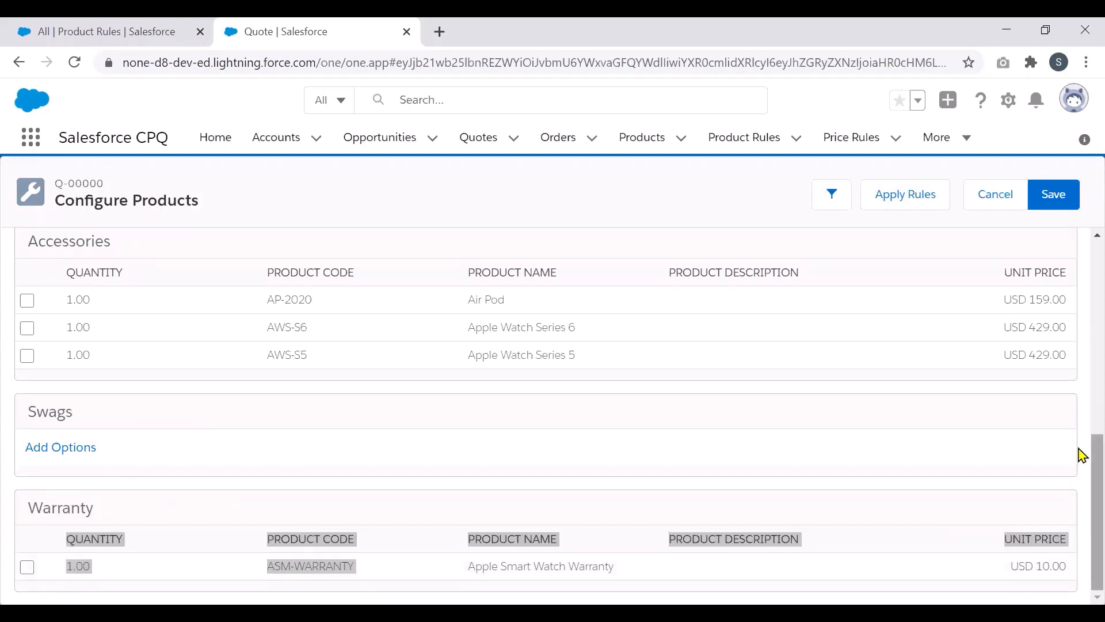
pyautogui.moveTo(1082, 468); pyautogui.dragTo(1082, 466)
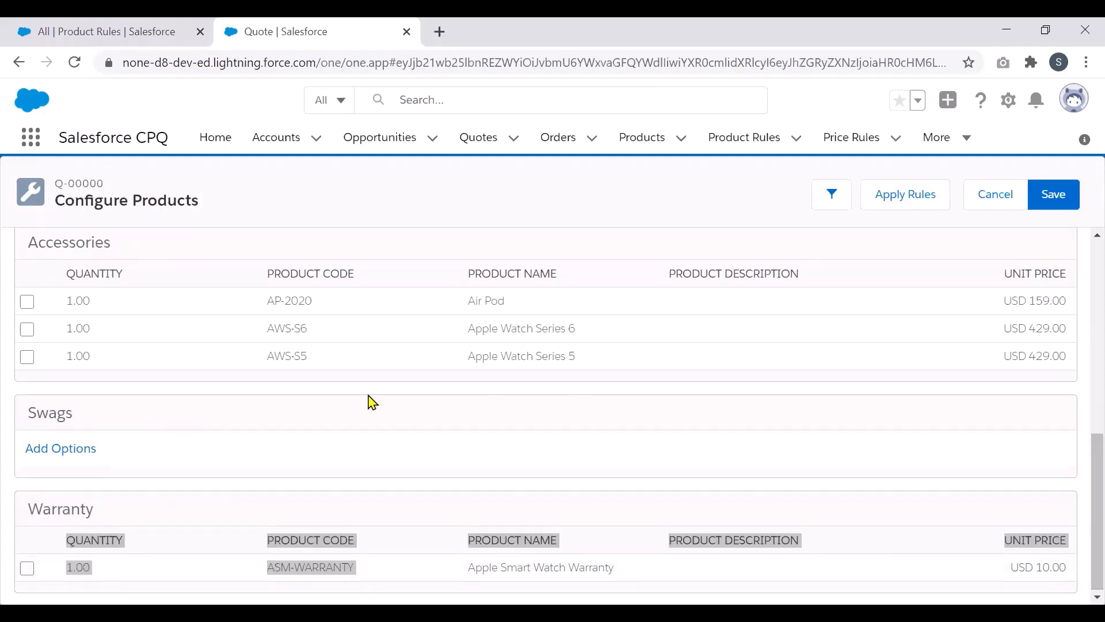
# Step: Tick Apple Watch Series 6 and Series 5 under Accessories, then return to Product Rules
pyautogui.doubleClick(78, 243)
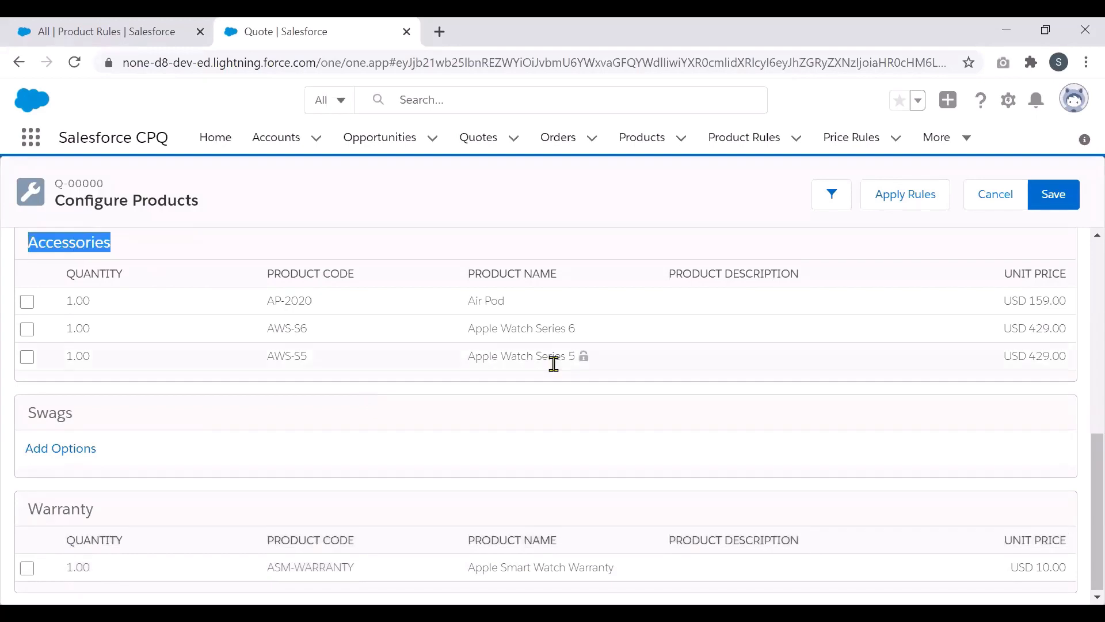
pyautogui.moveTo(463, 330); pyautogui.dragTo(590, 374)
pyautogui.click(573, 353)
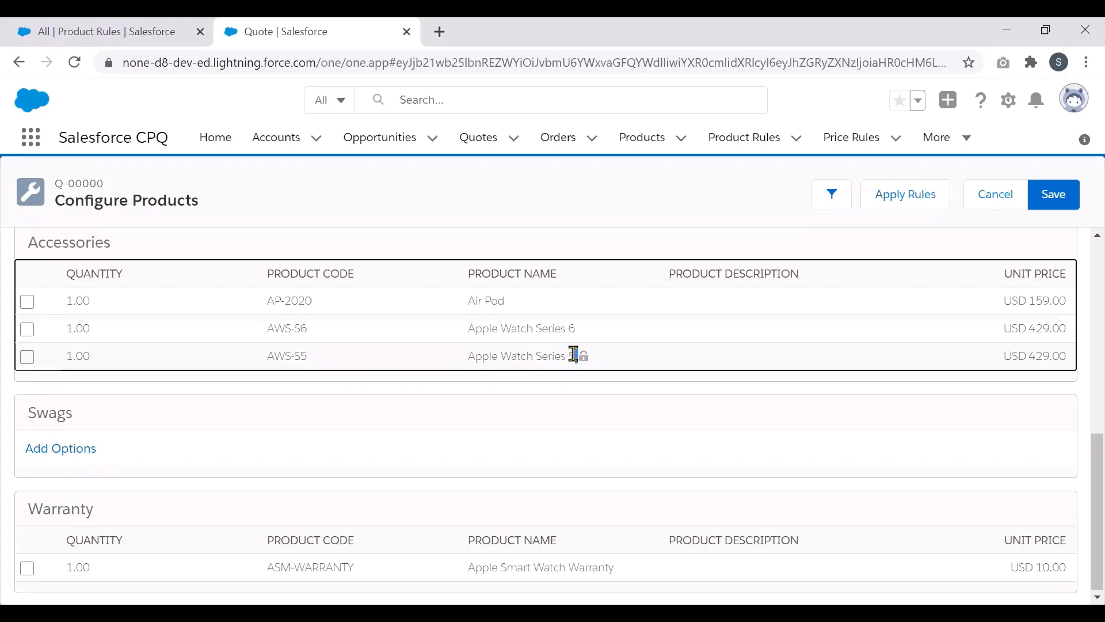
pyautogui.click(640, 252)
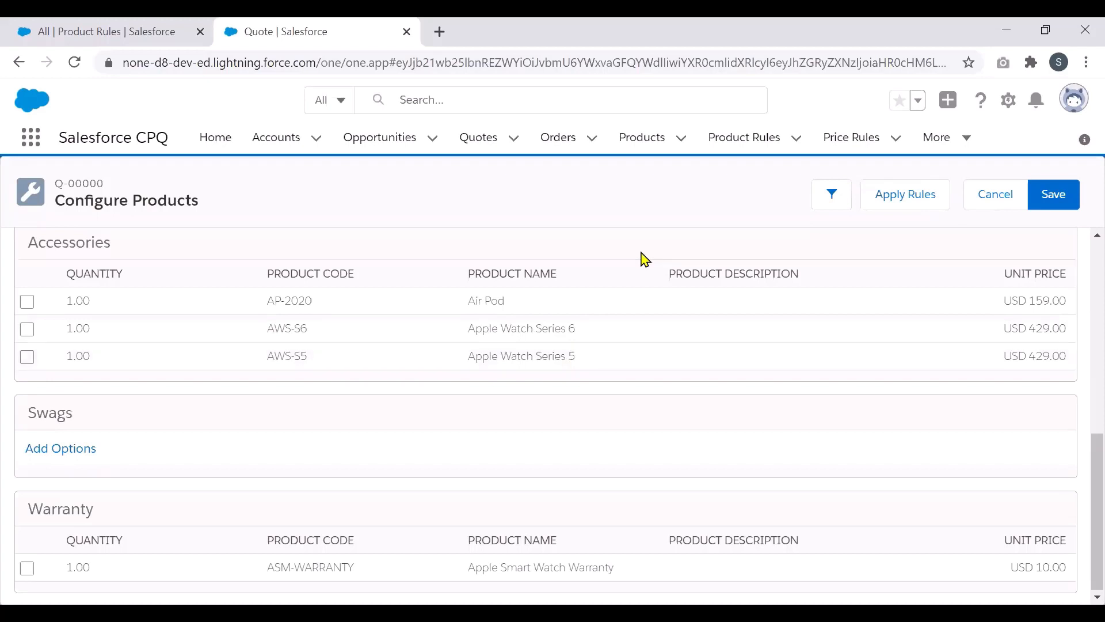
pyautogui.click(27, 332)
pyautogui.click(27, 358)
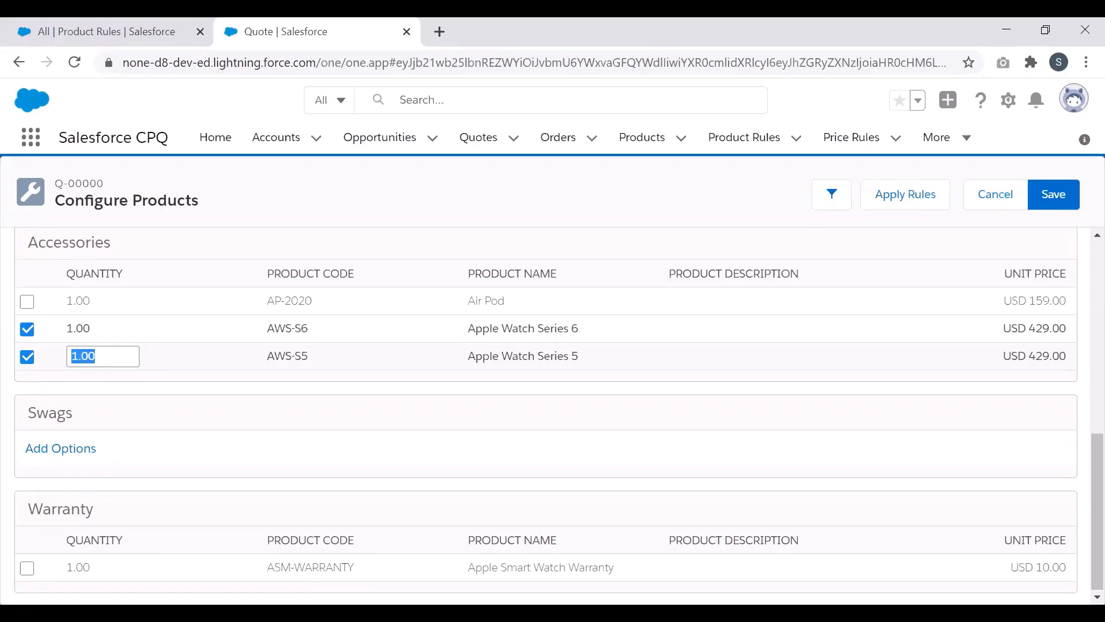
pyautogui.click(111, 38)
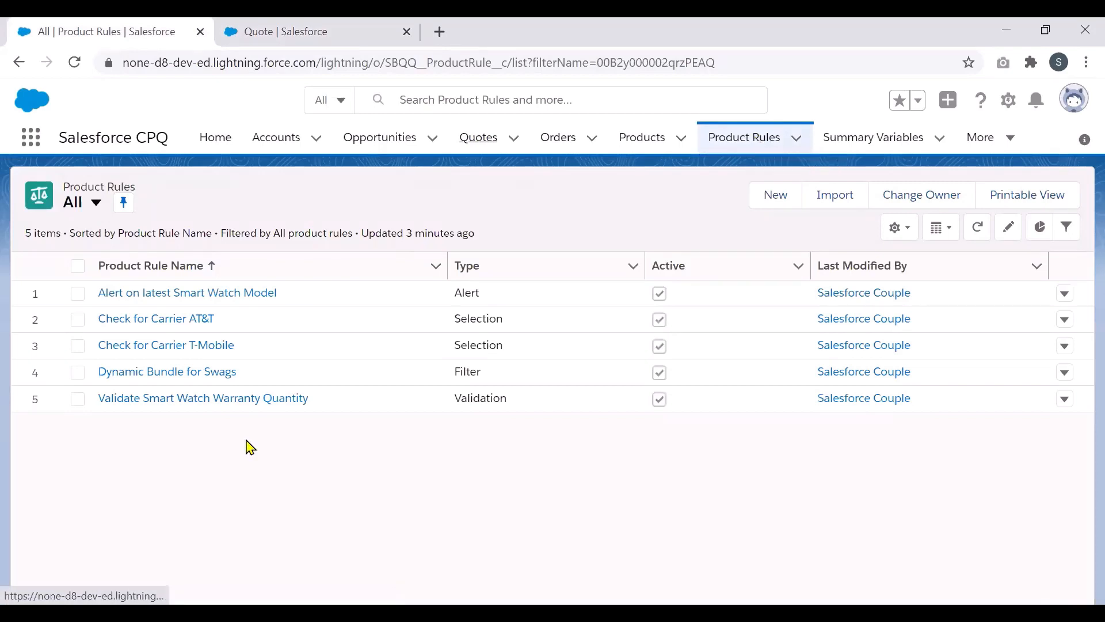
# Step: Open the Validate Smart Watch Warranty Quantity rule in a new tab and make its fields editable
pyautogui.rightClick(218, 407)
pyautogui.click(219, 409)
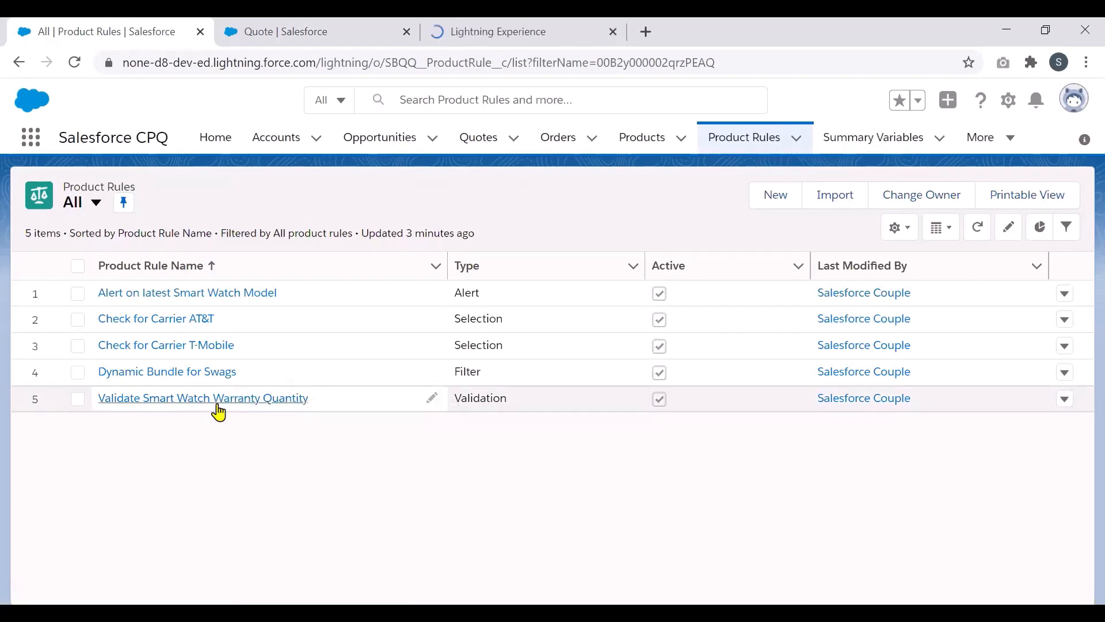
pyautogui.click(500, 31)
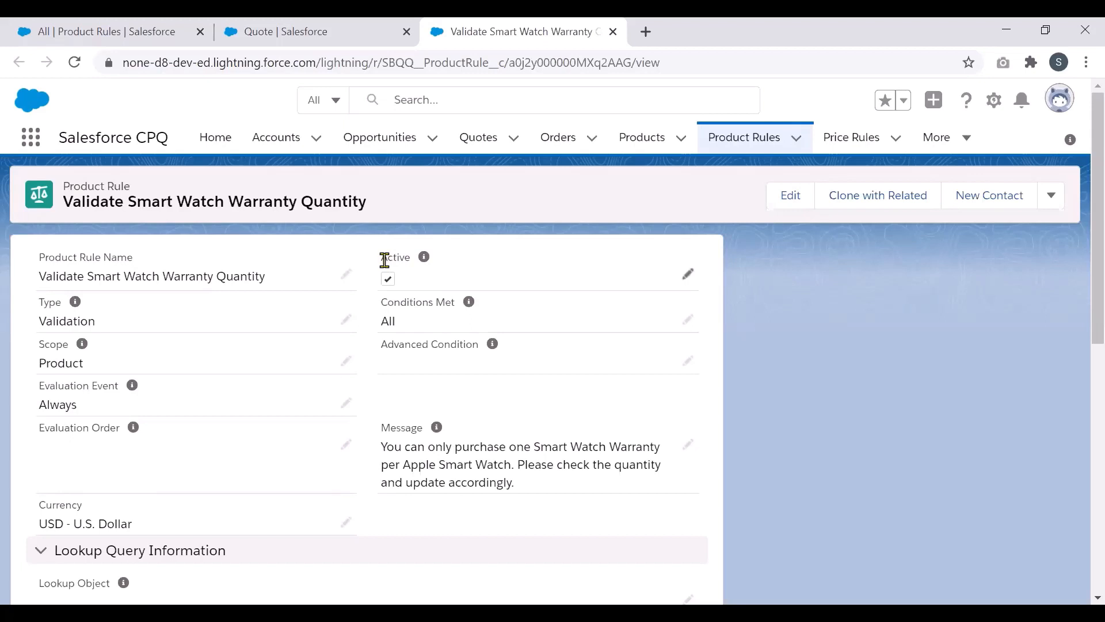
pyautogui.click(347, 320)
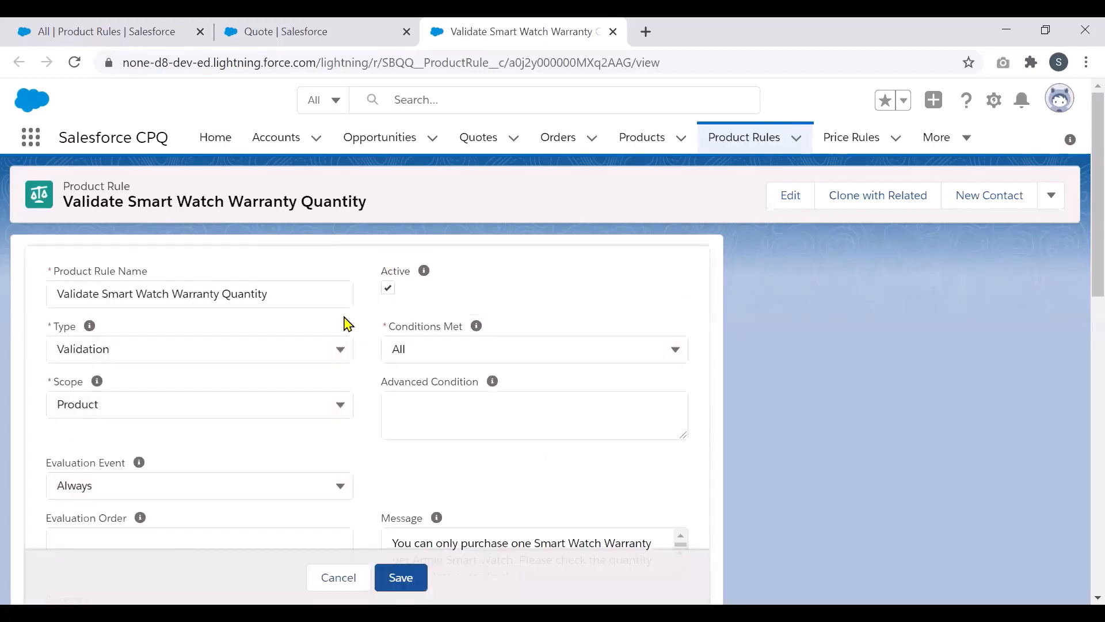
pyautogui.click(334, 349)
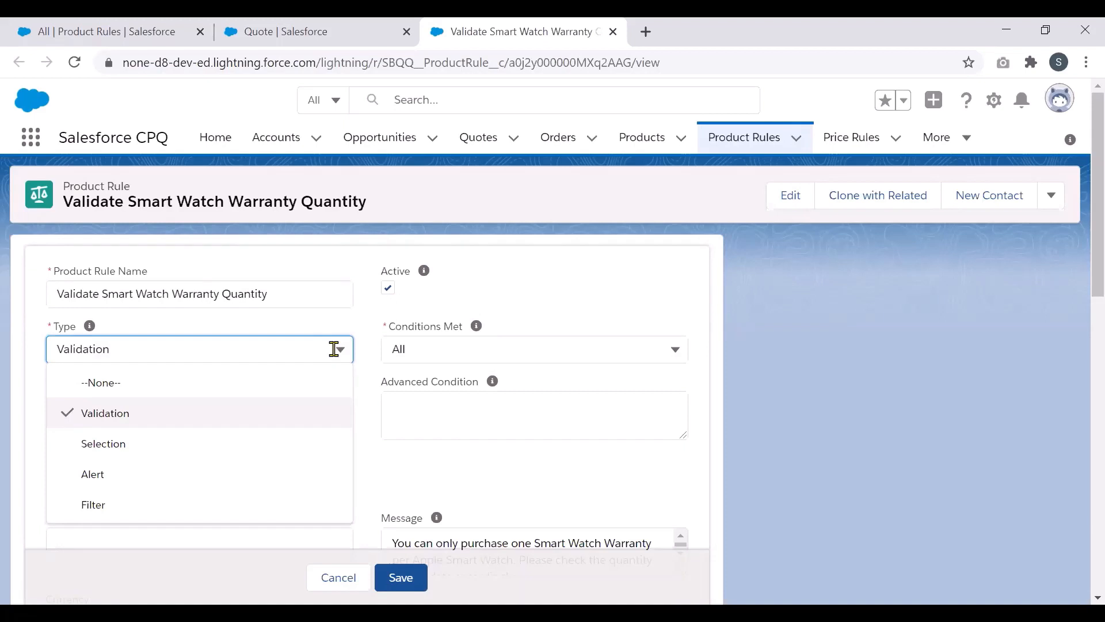
pyautogui.click(334, 349)
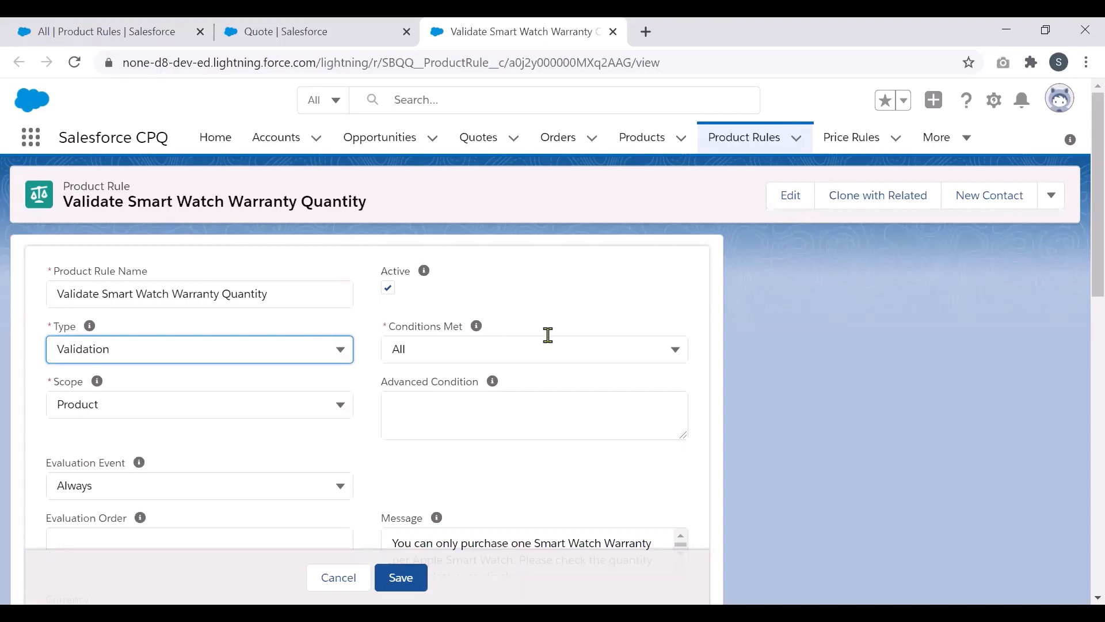
pyautogui.click(674, 350)
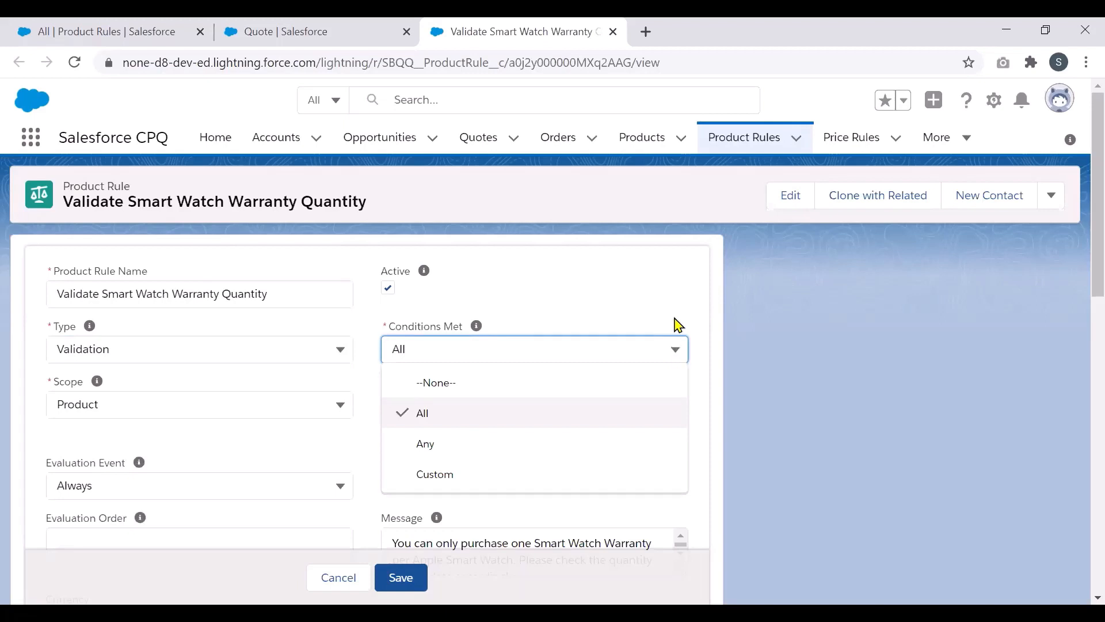
pyautogui.click(678, 325)
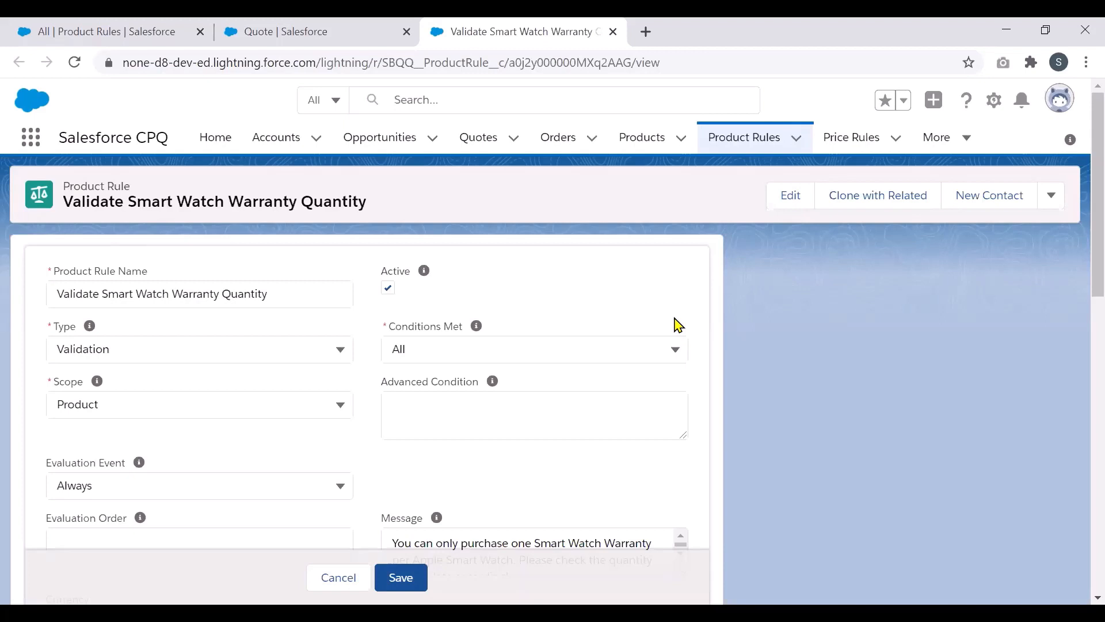
pyautogui.click(221, 402)
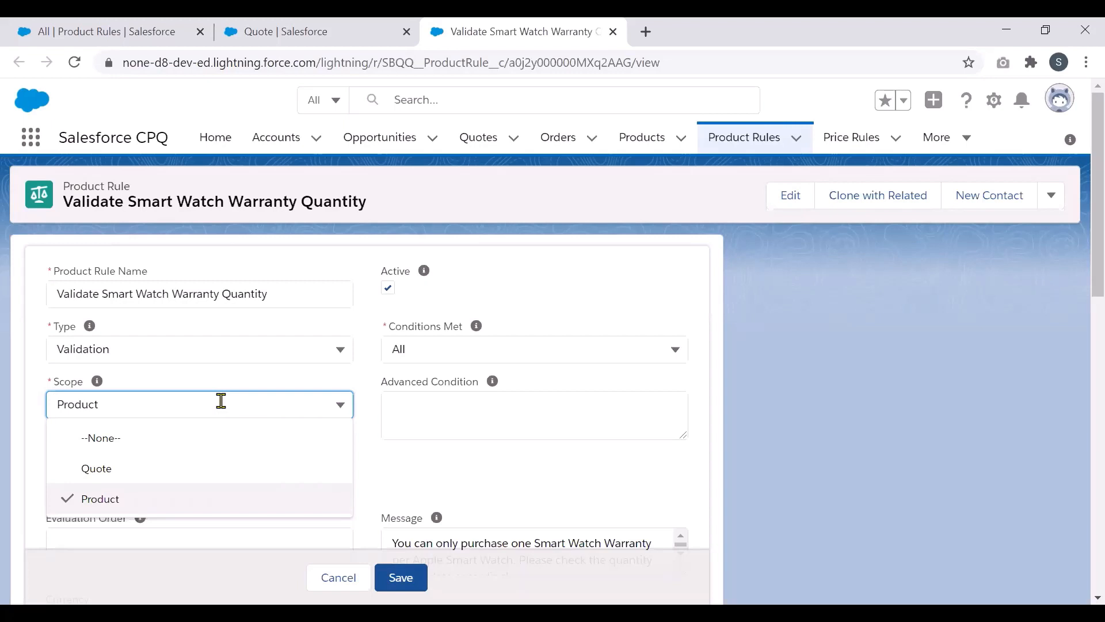
pyautogui.click(246, 377)
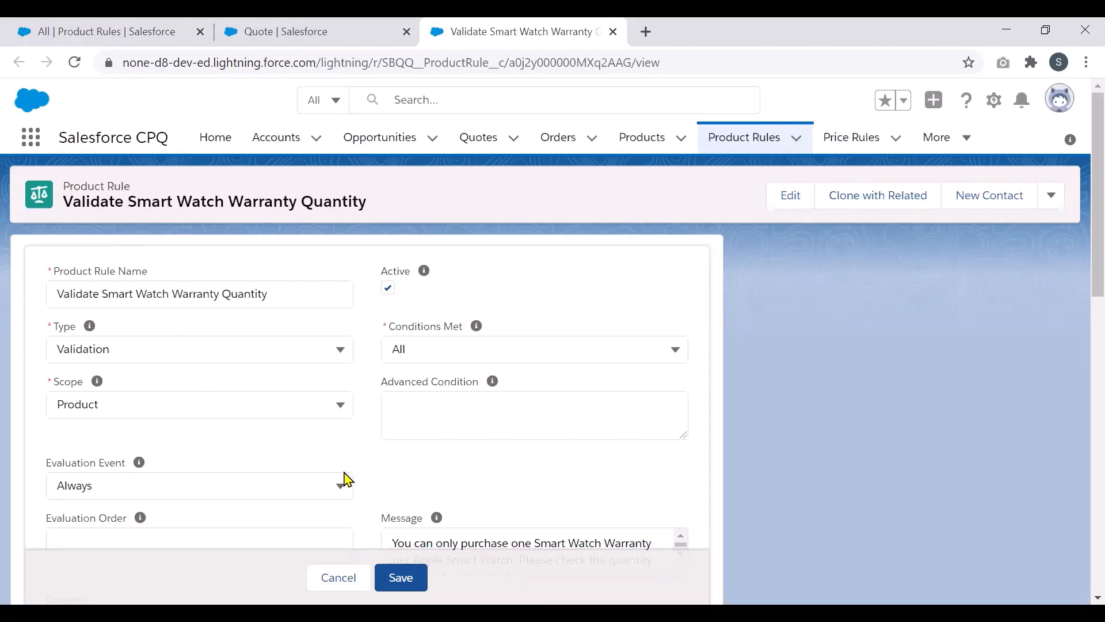
pyautogui.scroll(-2, 1079, 288)
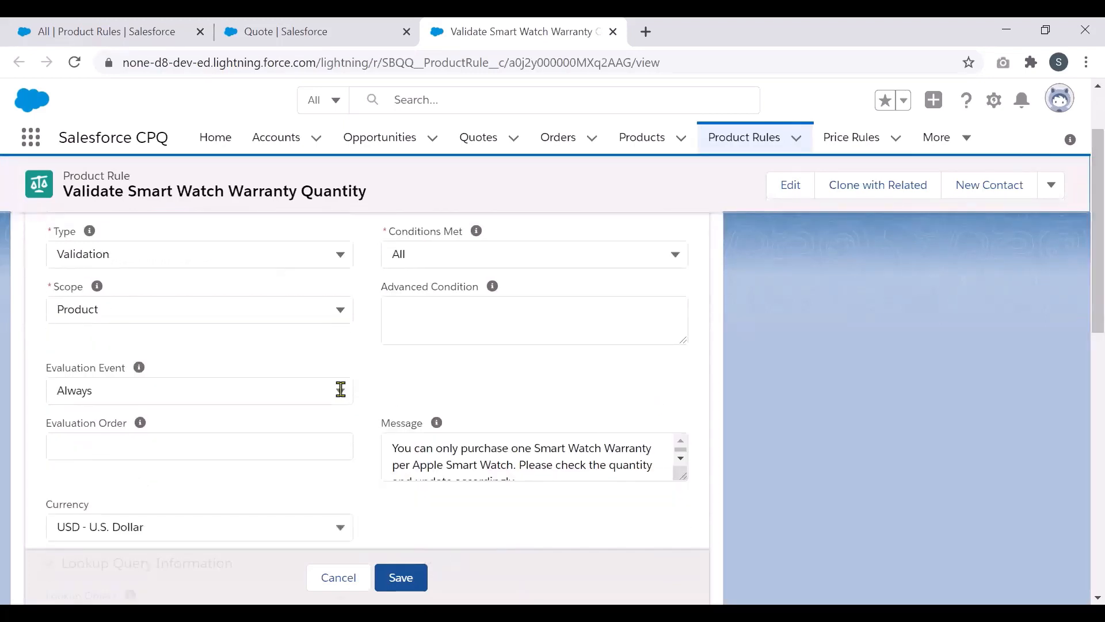
# Step: Keep the rule's Evaluation Event set to Always
pyautogui.click(341, 389)
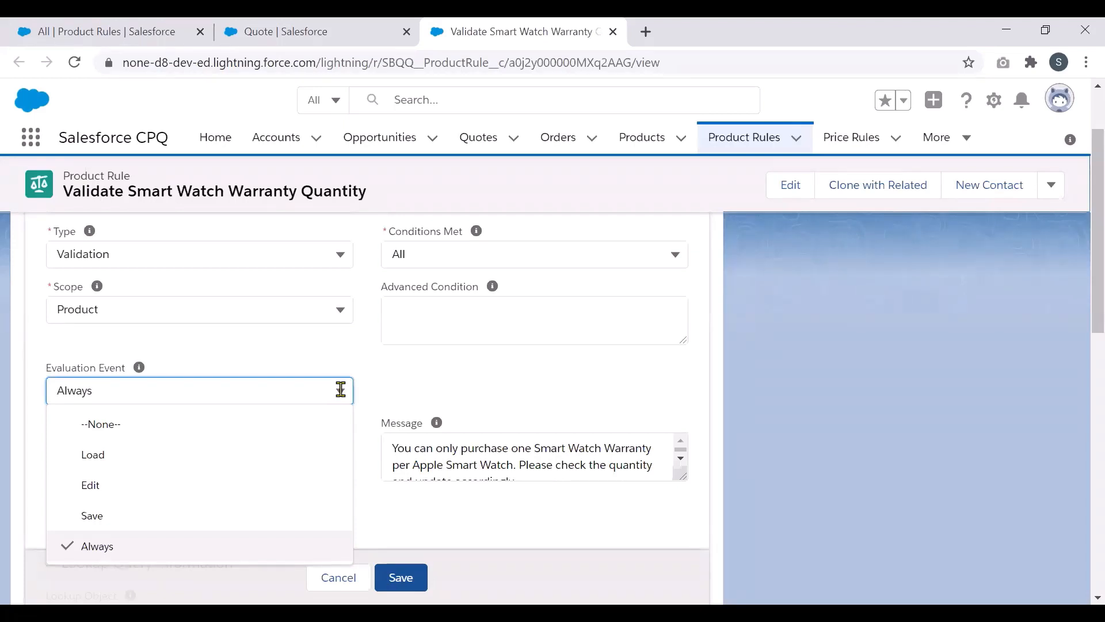
pyautogui.click(493, 387)
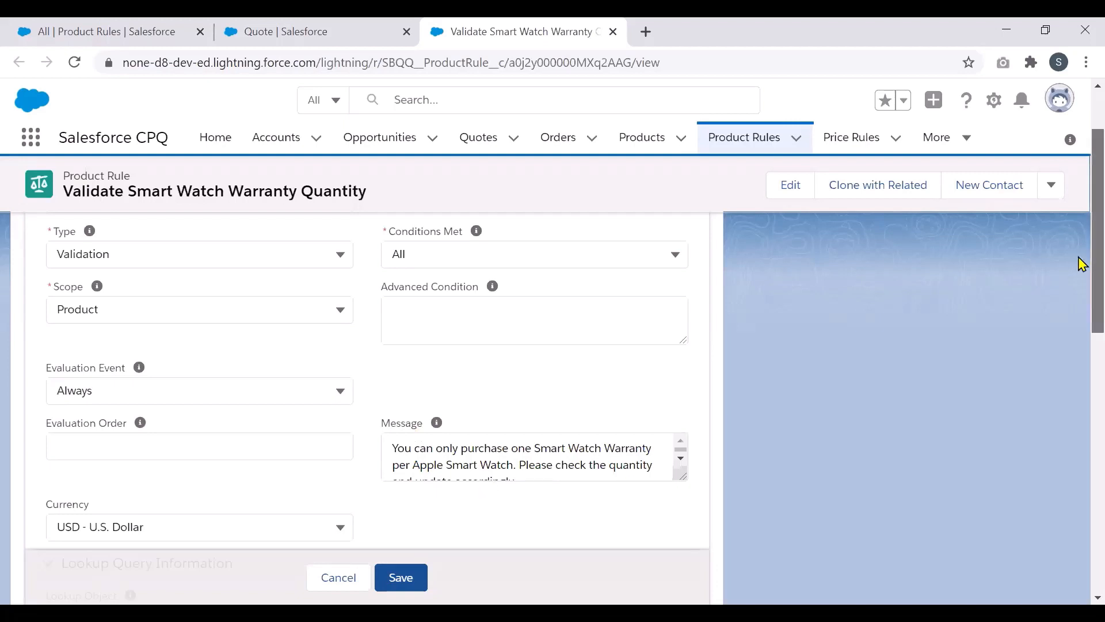
pyautogui.scroll(3, 1080, 259)
pyautogui.moveTo(1079, 236); pyautogui.dragTo(1080, 230)
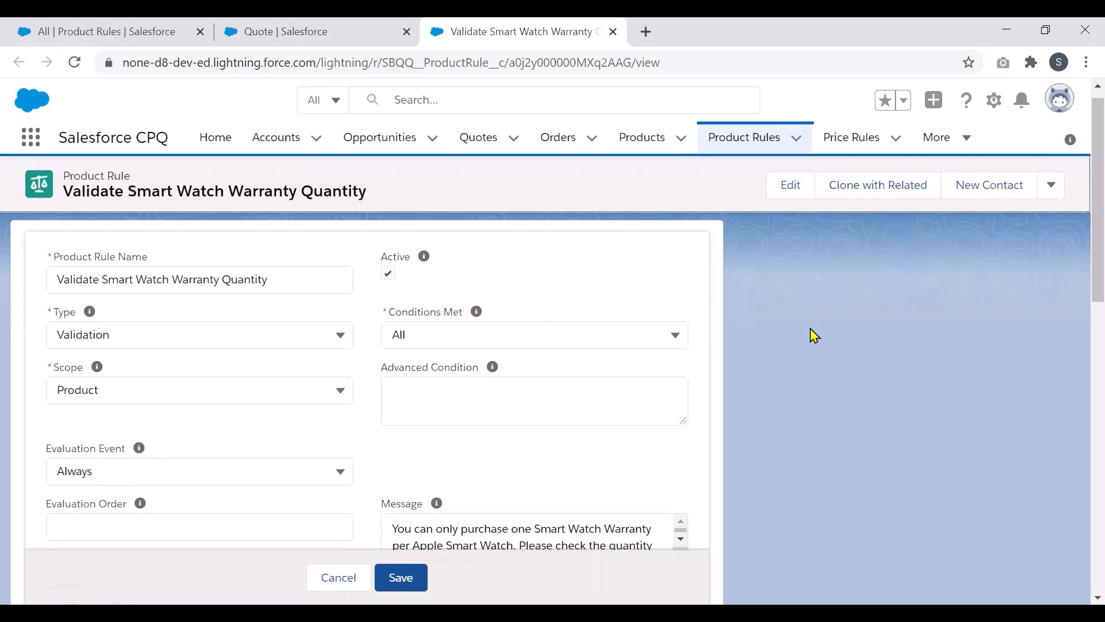
# Step: Scroll down to the Message box and read the full one-warranty-per-watch error text
pyautogui.scroll(-1, 1081, 255)
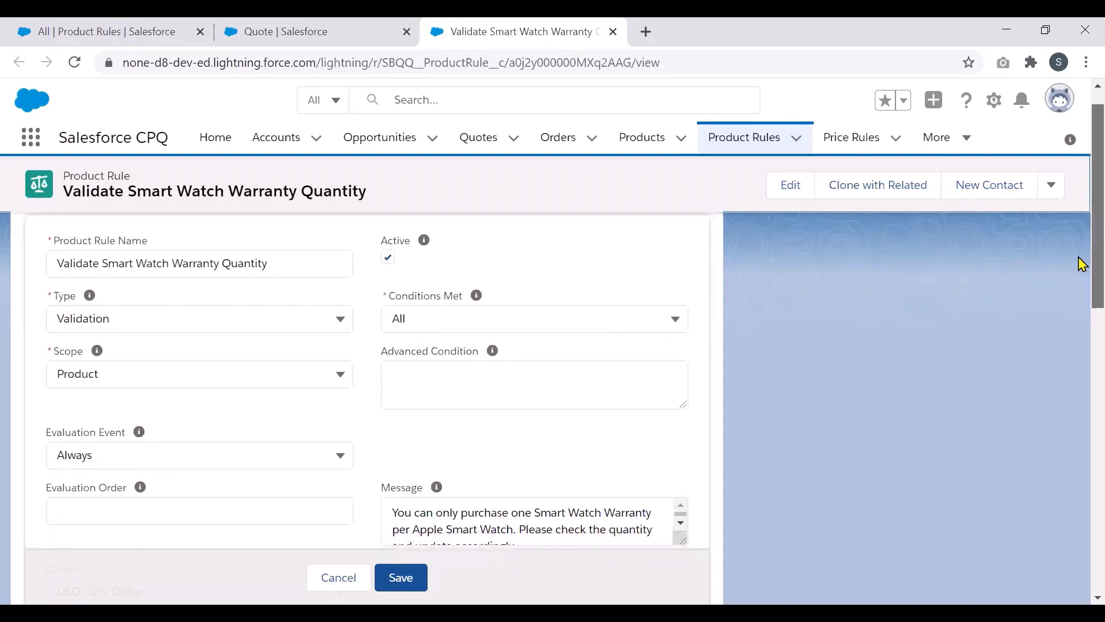
pyautogui.scroll(-1, 1082, 263)
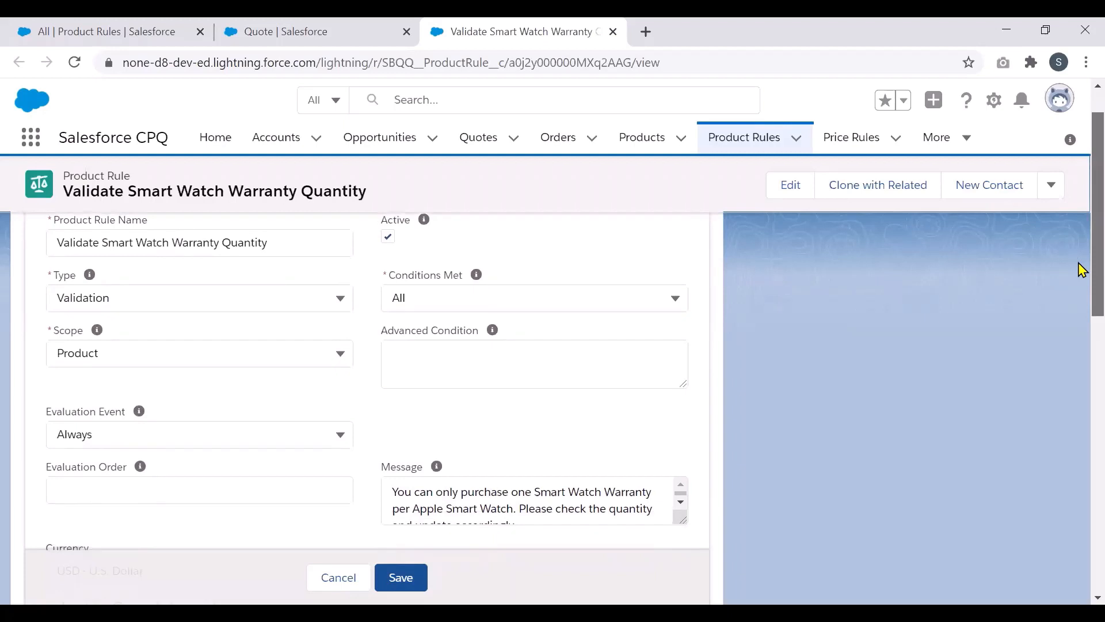
pyautogui.scroll(-2, 1081, 270)
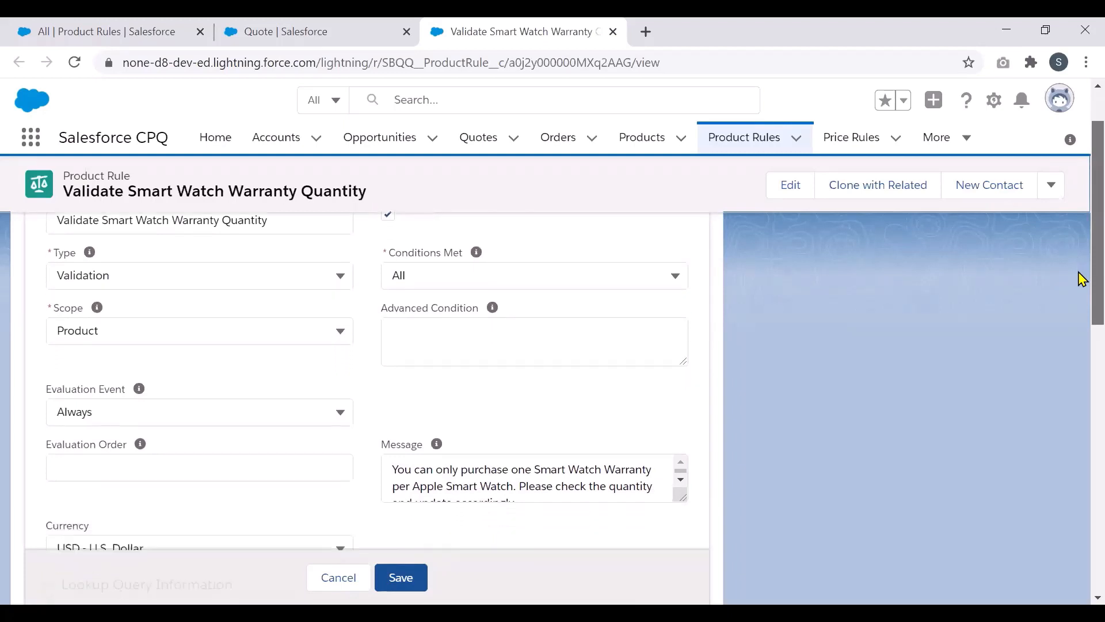
pyautogui.scroll(-2, 1082, 288)
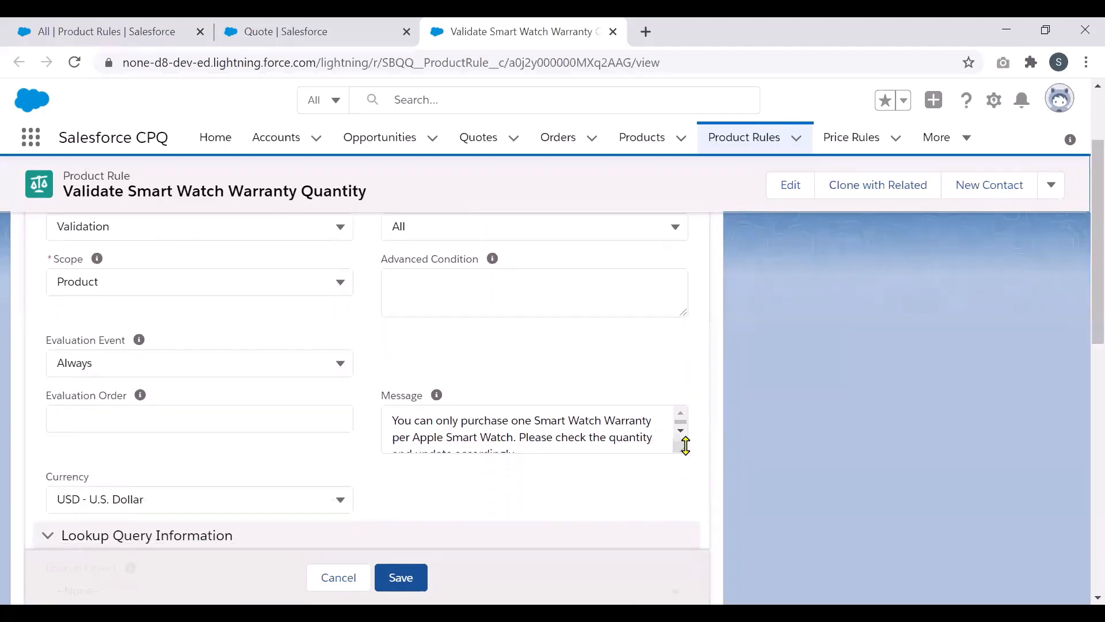
pyautogui.click(681, 432)
pyautogui.click(683, 413)
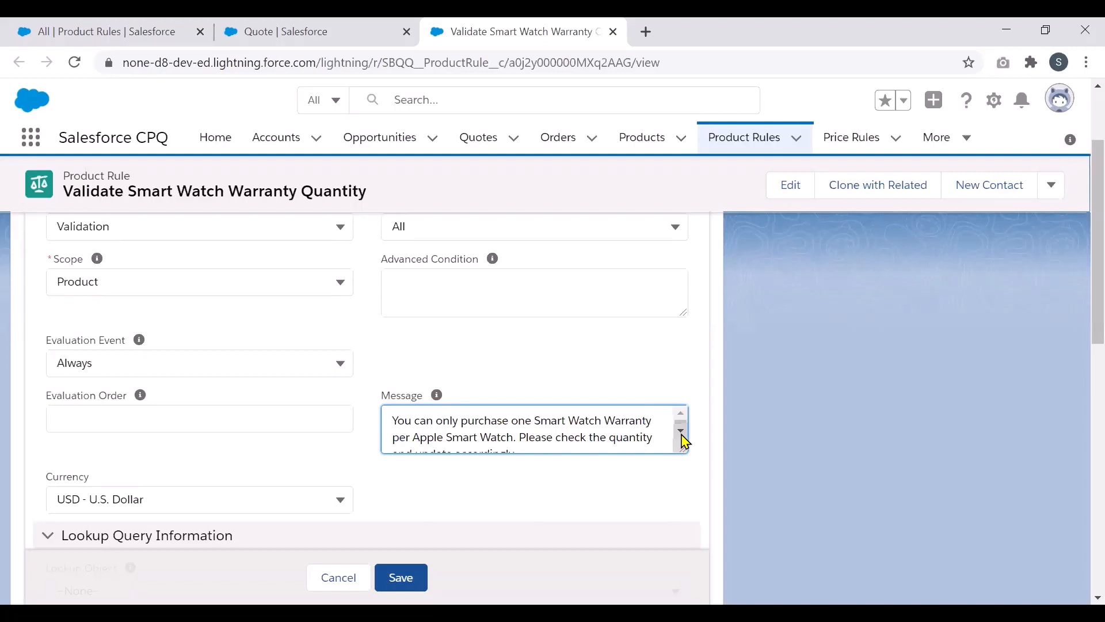
pyautogui.click(681, 431)
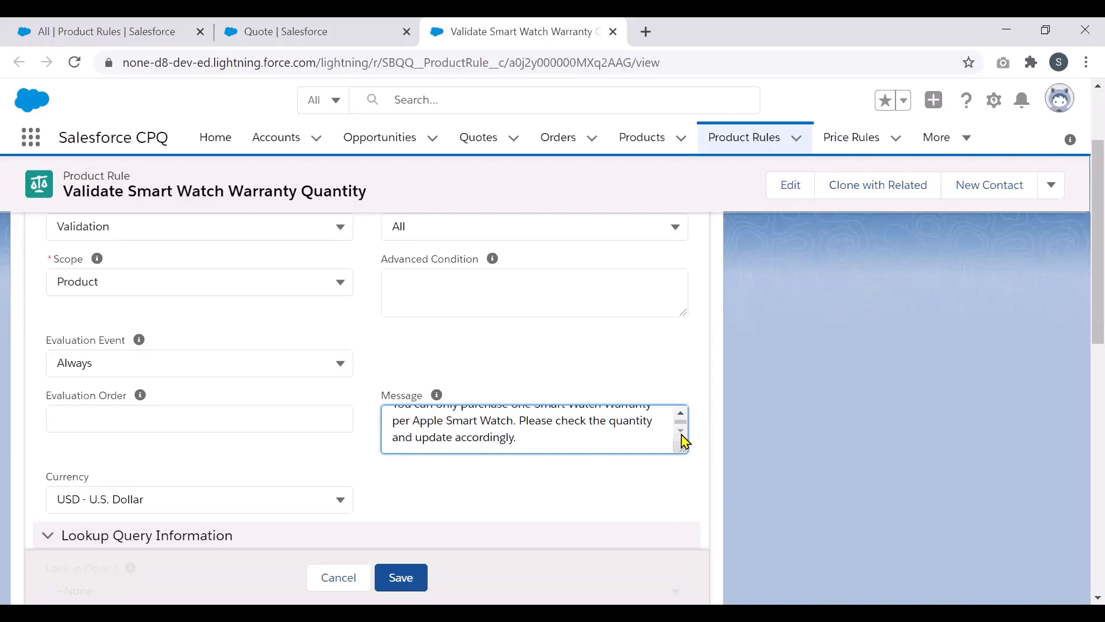
# Step: Cancel the rule edit without saving and open error condition 000002 from Error Conditions
pyautogui.click(350, 576)
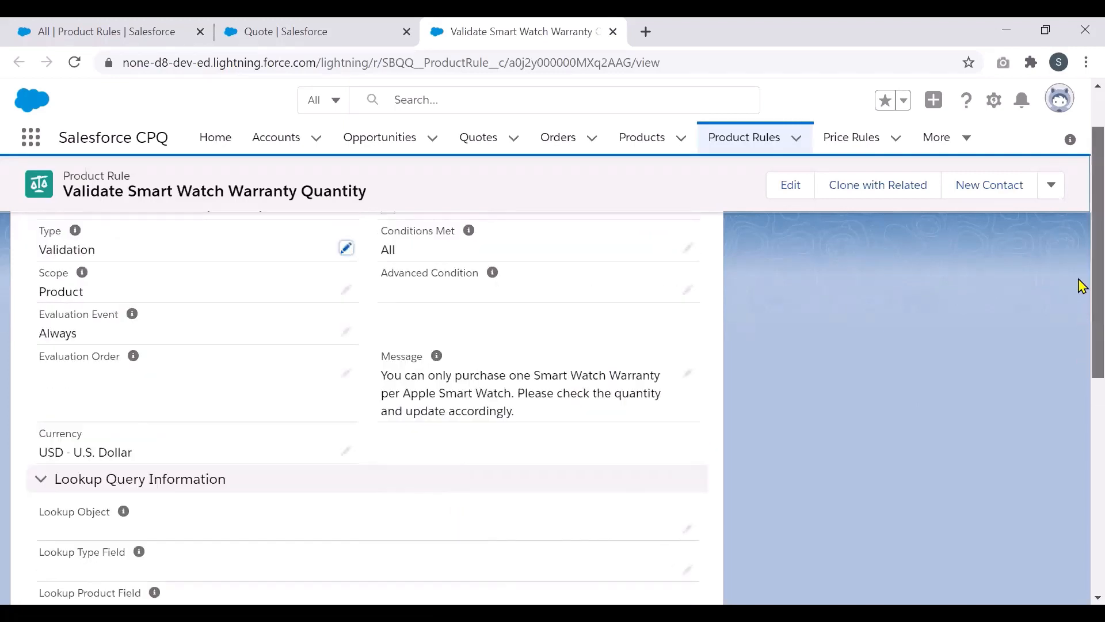
pyautogui.scroll(-8, 1083, 374)
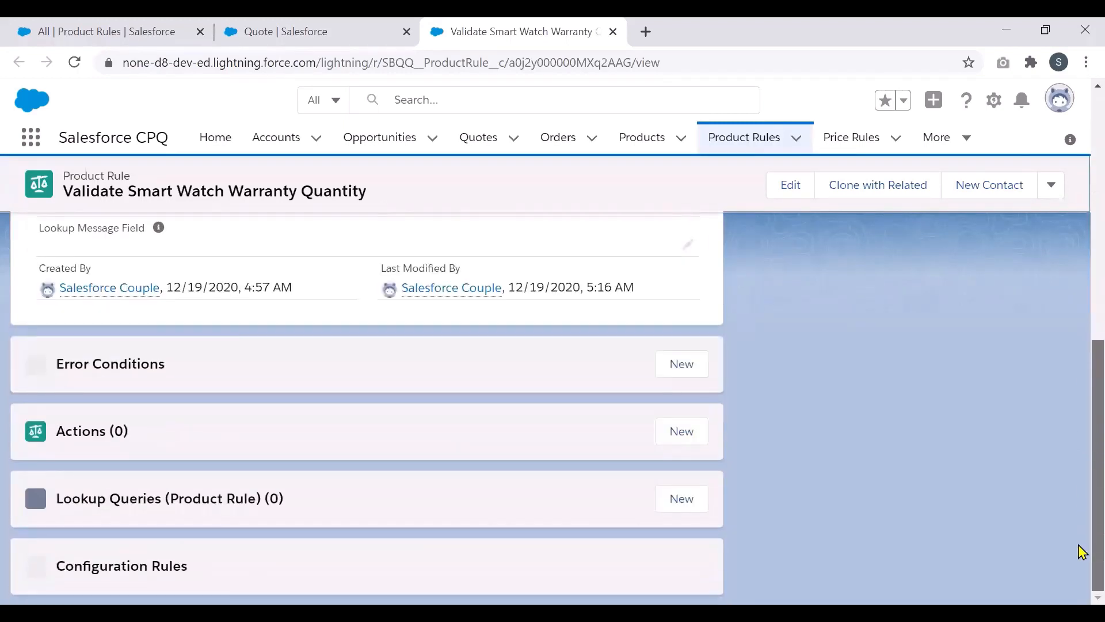
pyautogui.scroll(-3, 1082, 534)
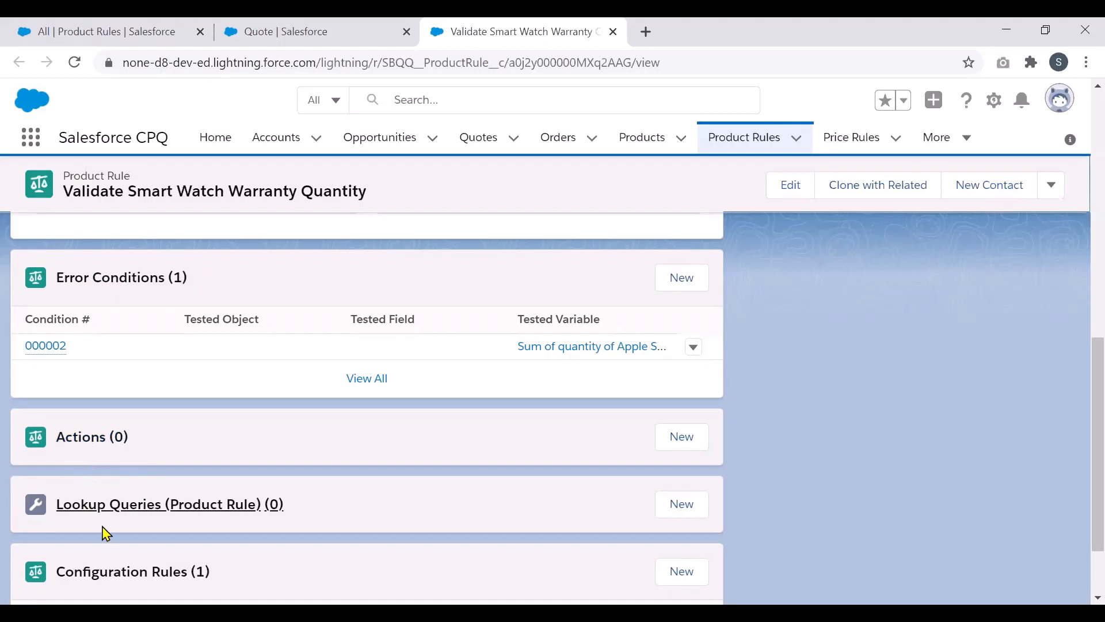
pyautogui.click(45, 352)
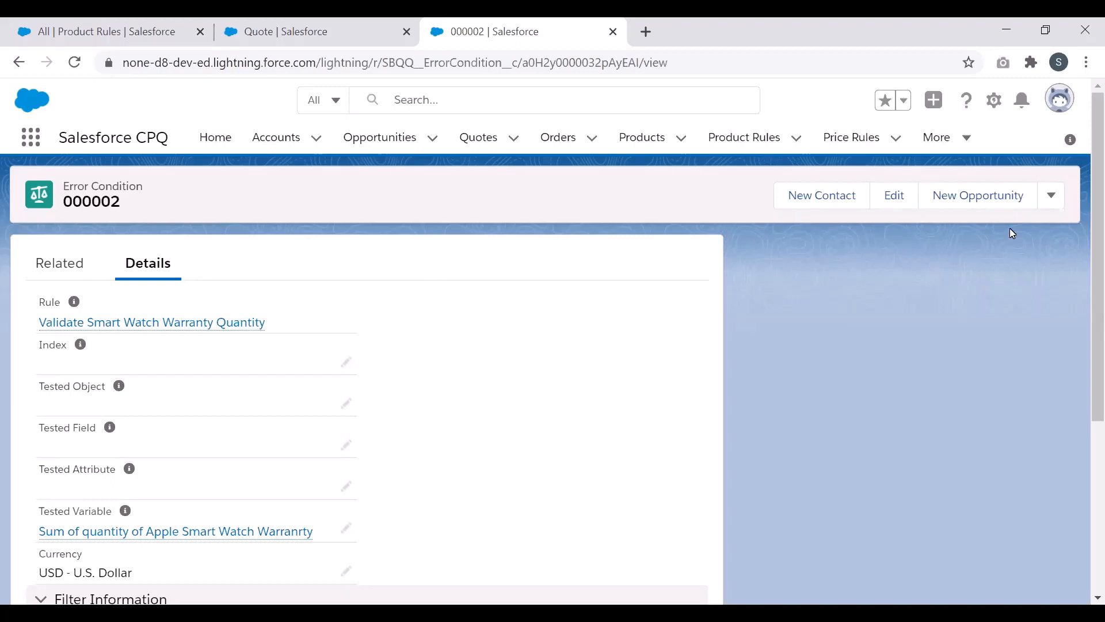
# Step: Review condition 000002's details: no tested object, field or attribute, operator greater than
pyautogui.scroll(-1, 1089, 288)
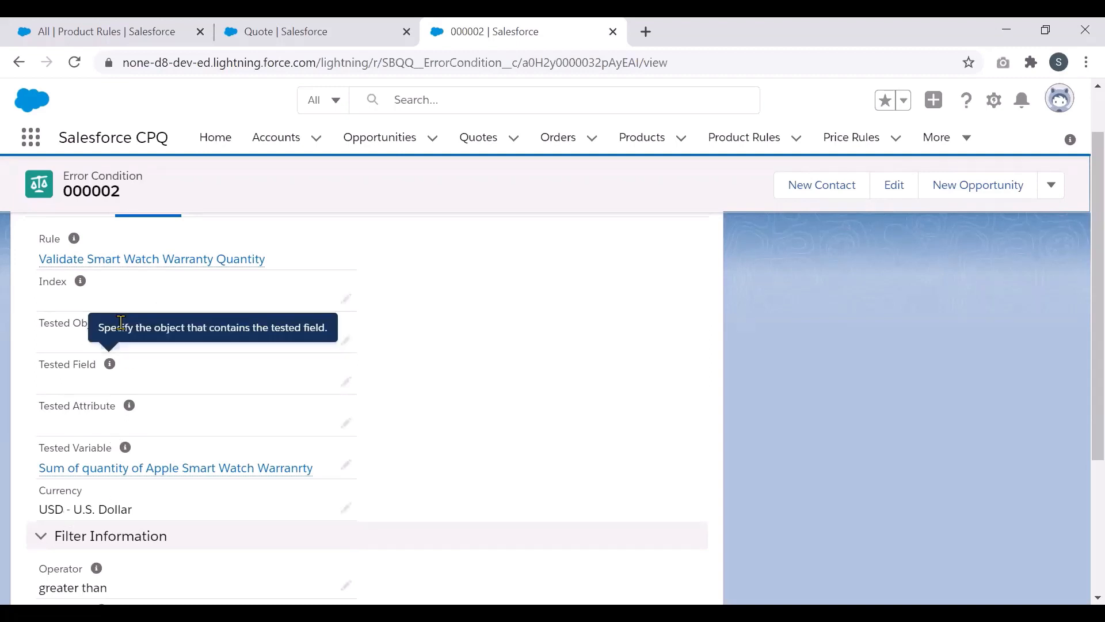
pyautogui.moveTo(128, 449)
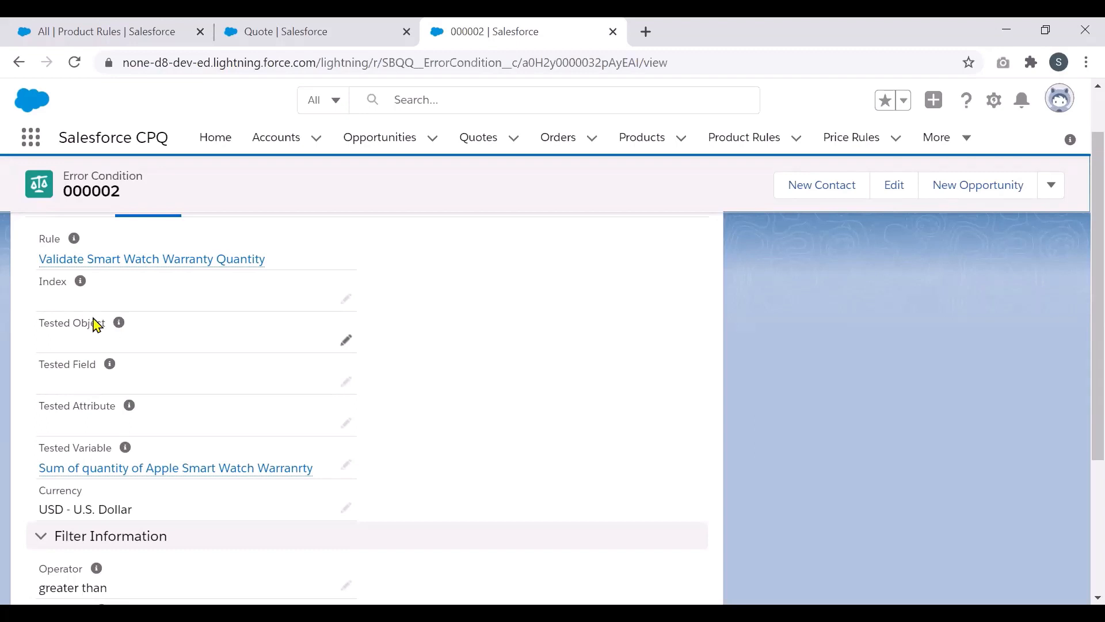
# Step: Edit condition 000002, leave Tested Object at --None--, and check the Variable filter on Sum of Apple Smart Watch Quantity
pyautogui.click(347, 341)
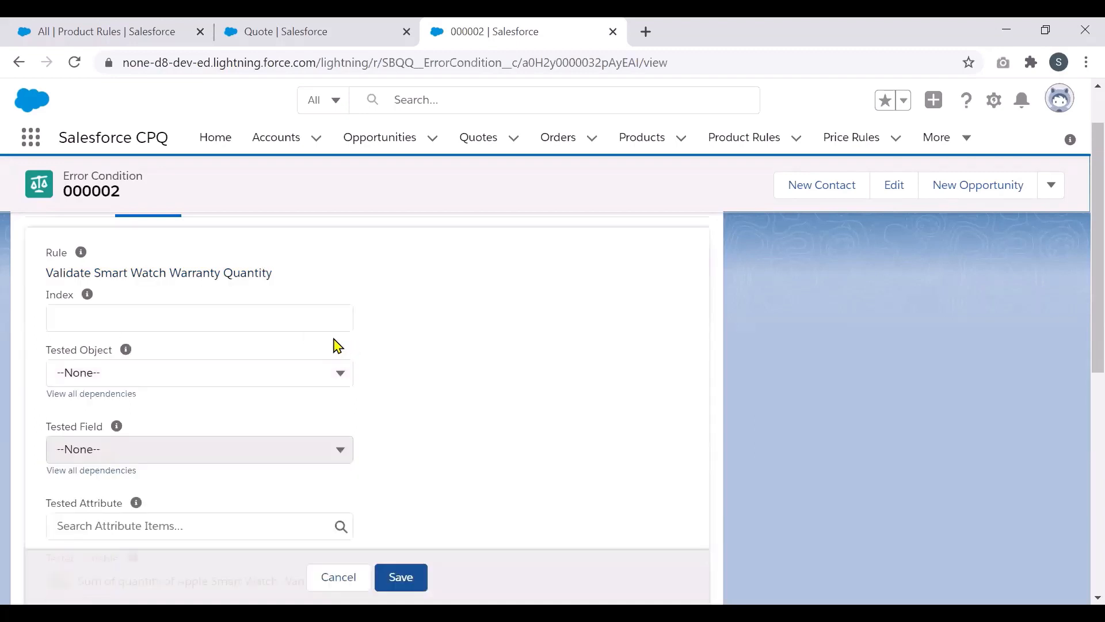
pyautogui.click(334, 366)
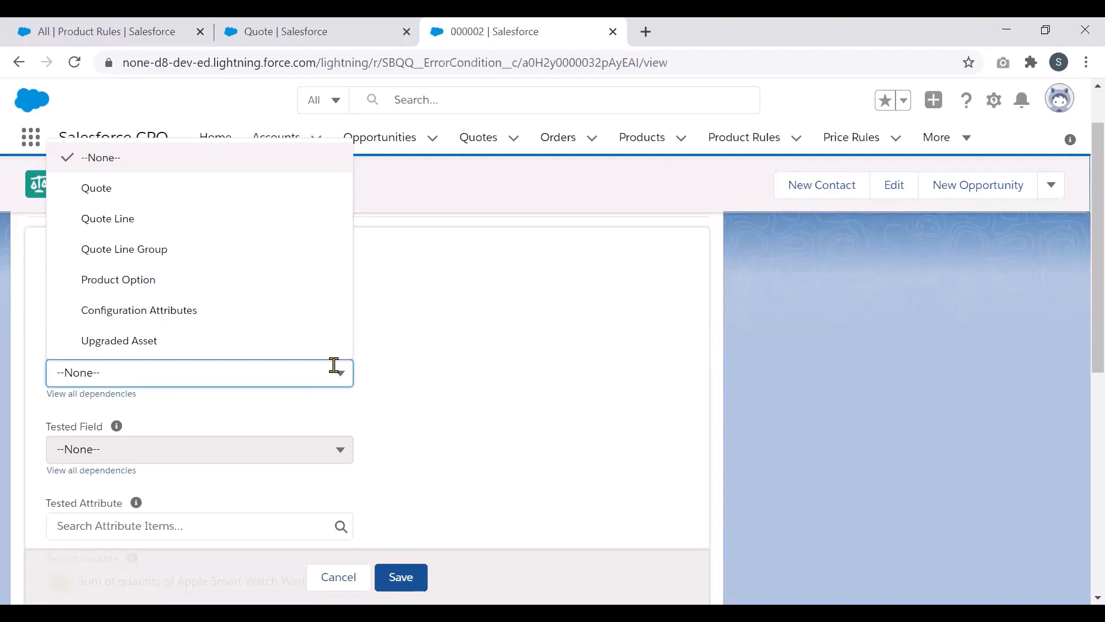
pyautogui.click(535, 394)
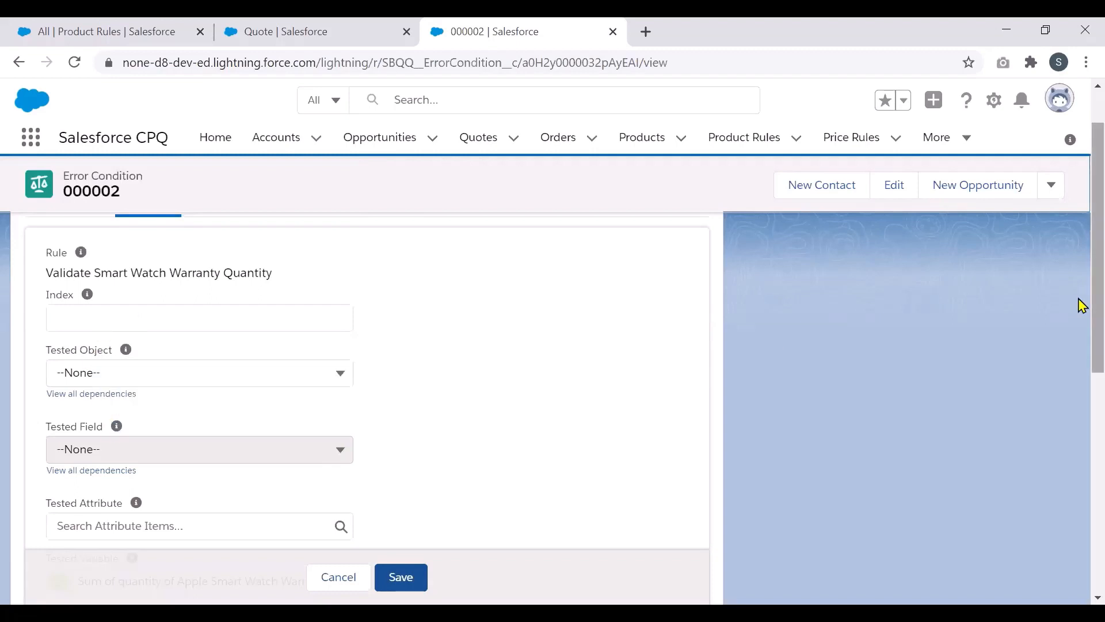
pyautogui.scroll(-2, 1081, 351)
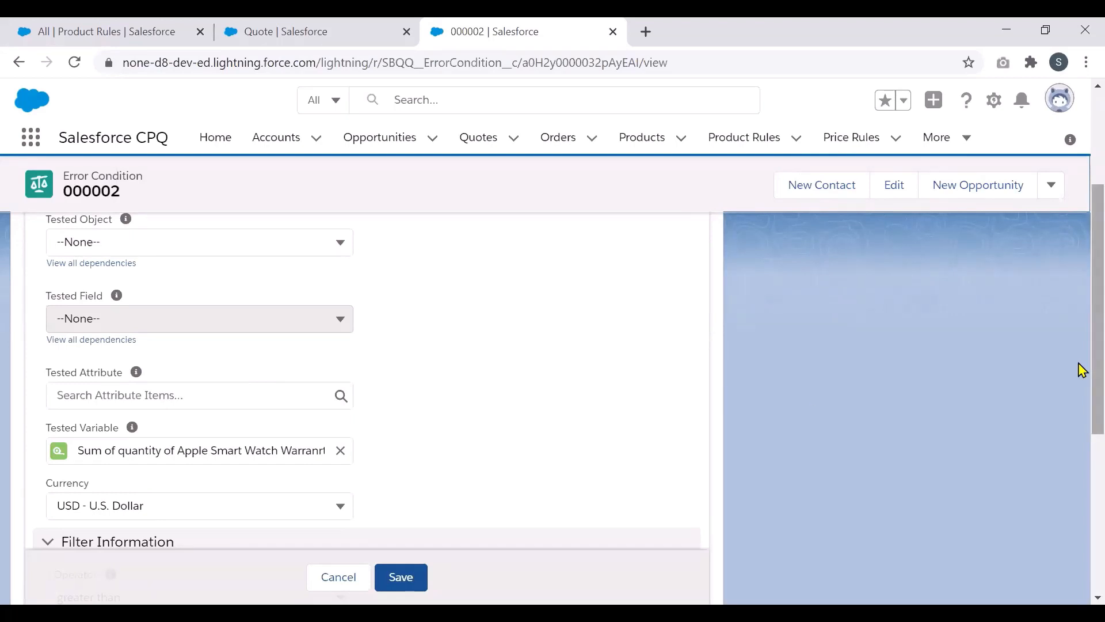
pyautogui.scroll(-2, 1078, 371)
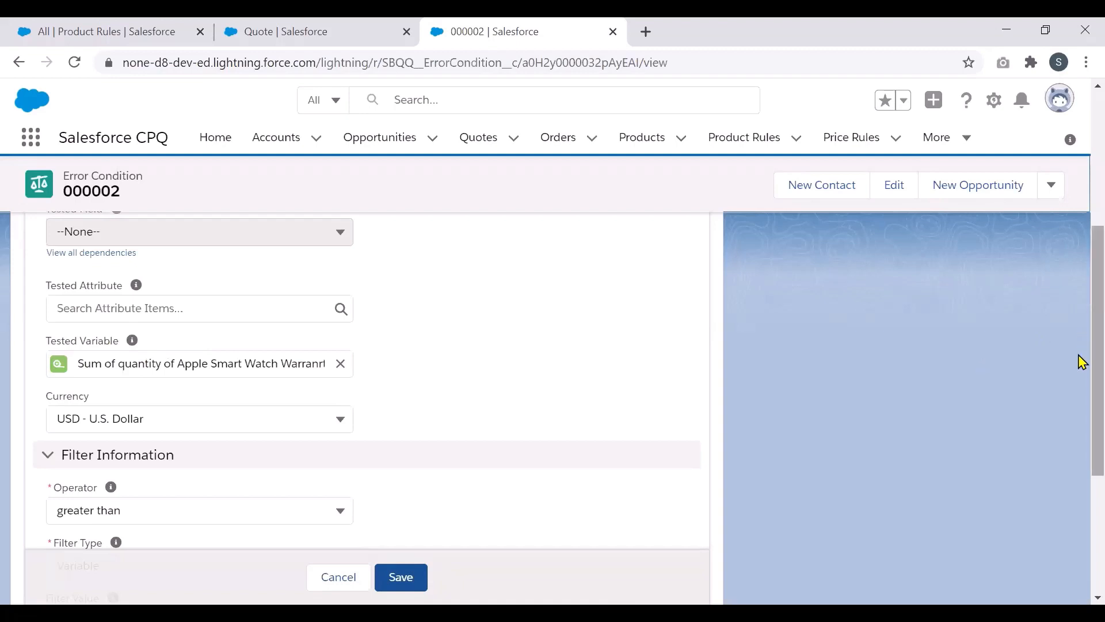
pyautogui.scroll(-1, 1079, 368)
pyautogui.scroll(-2, 1082, 383)
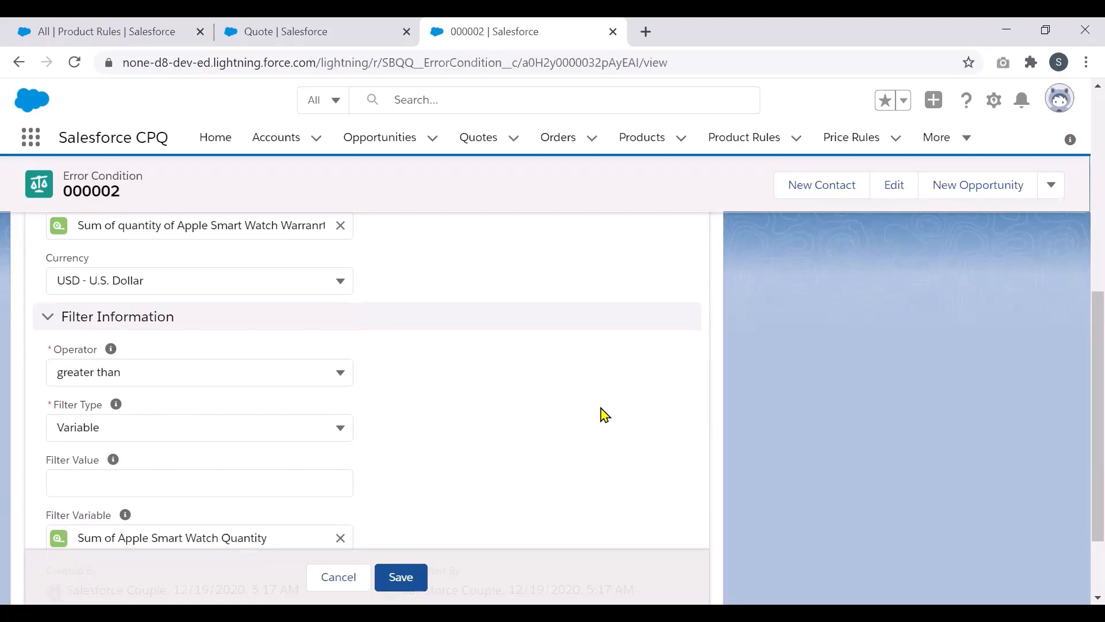
pyautogui.scroll(-1, 1078, 380)
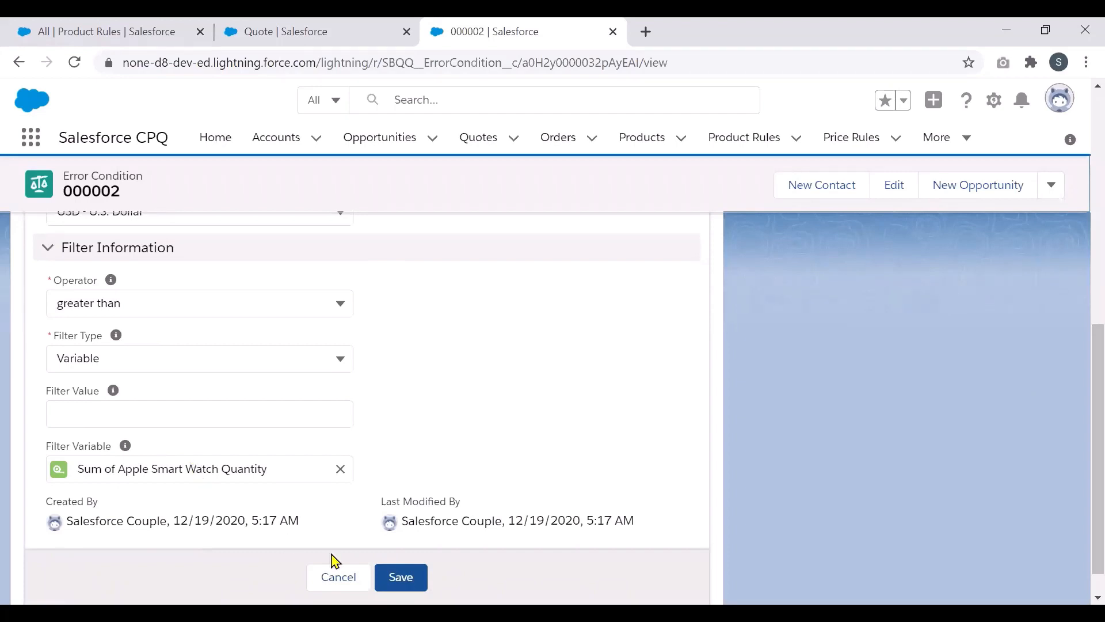
# Step: Save error condition 000002
pyautogui.click(398, 577)
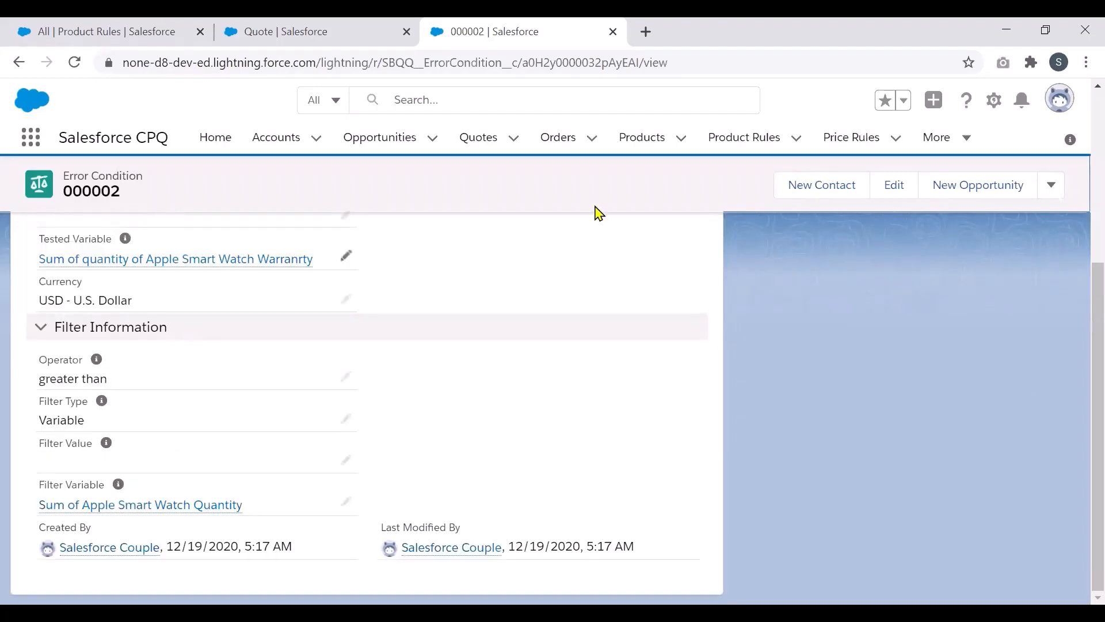
pyautogui.scroll(2, 1082, 291)
pyautogui.scroll(3, 1082, 293)
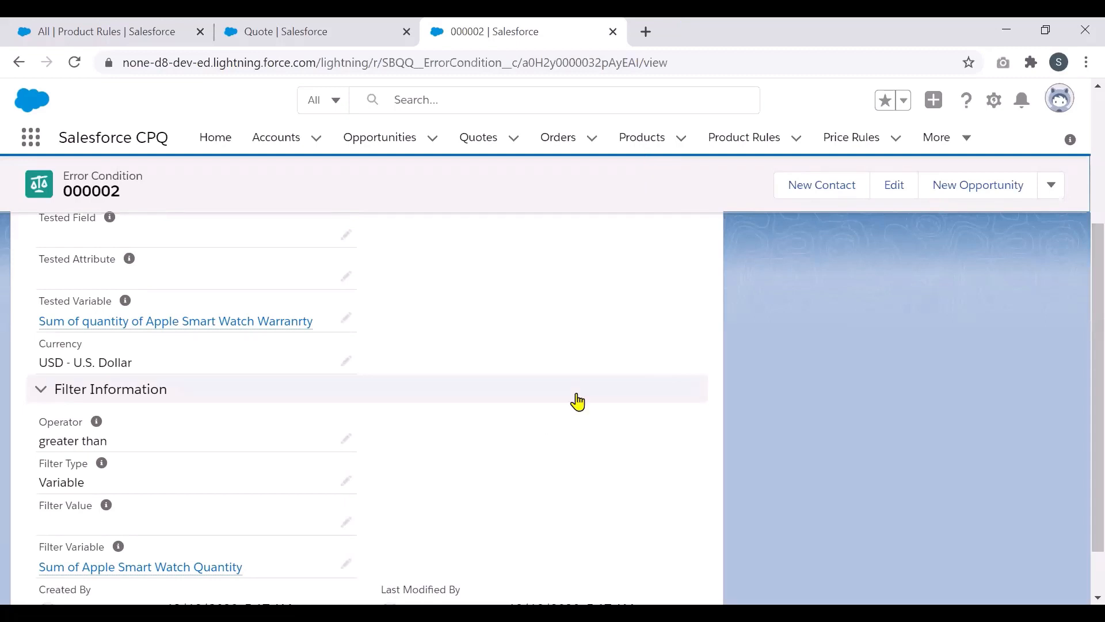
# Step: Open the tested variable Sum of quantity of Apple Smart Watch Warranrty in a new tab for editing
pyautogui.rightClick(248, 324)
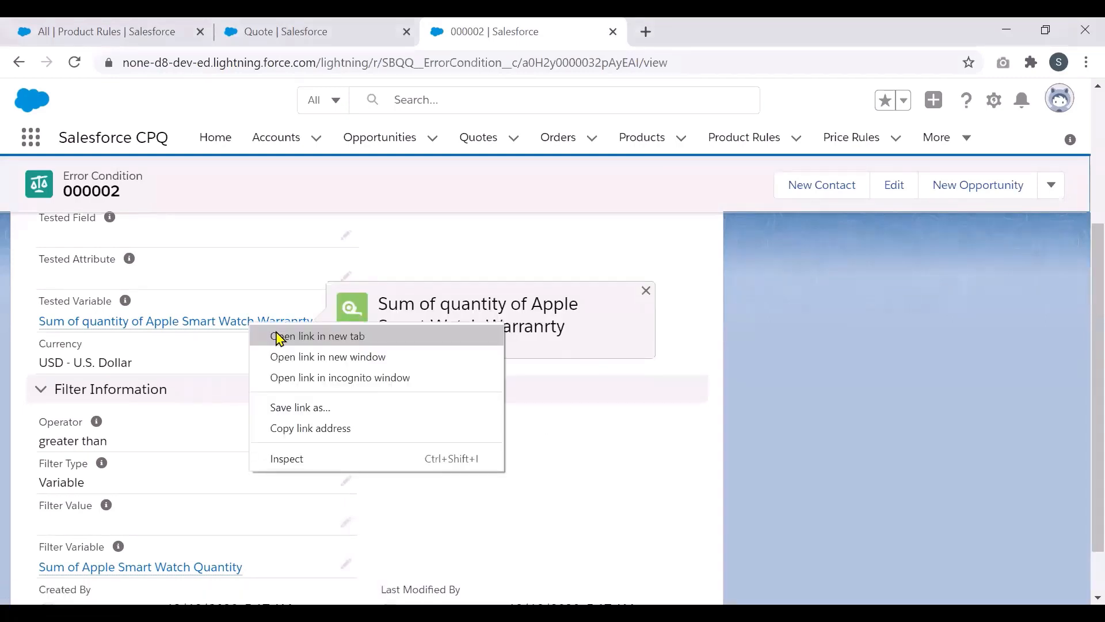
pyautogui.click(280, 337)
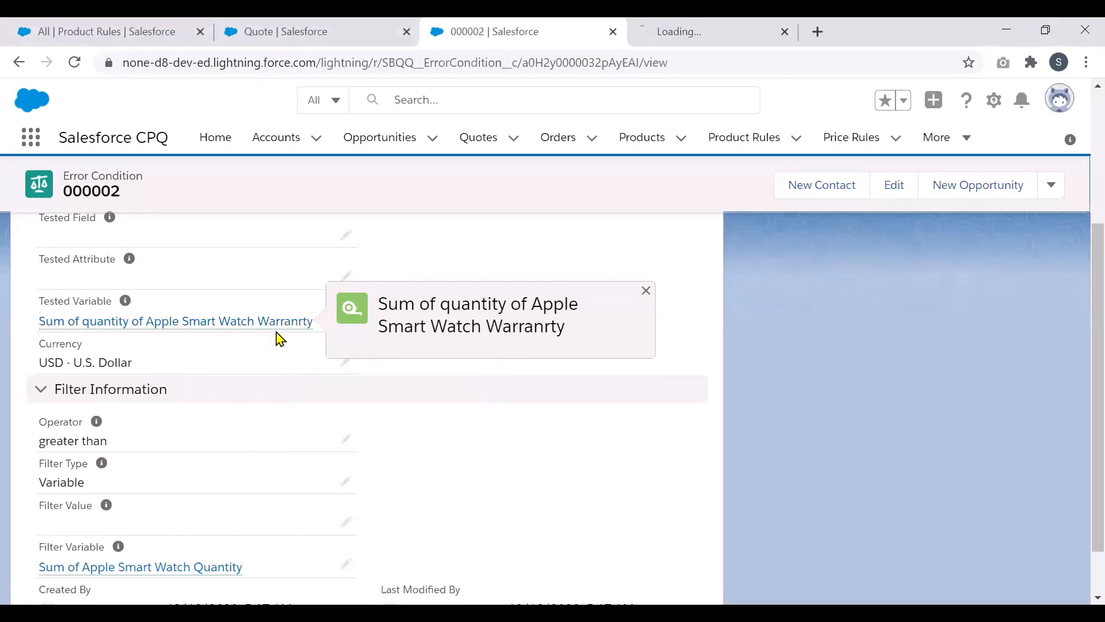
pyautogui.click(696, 33)
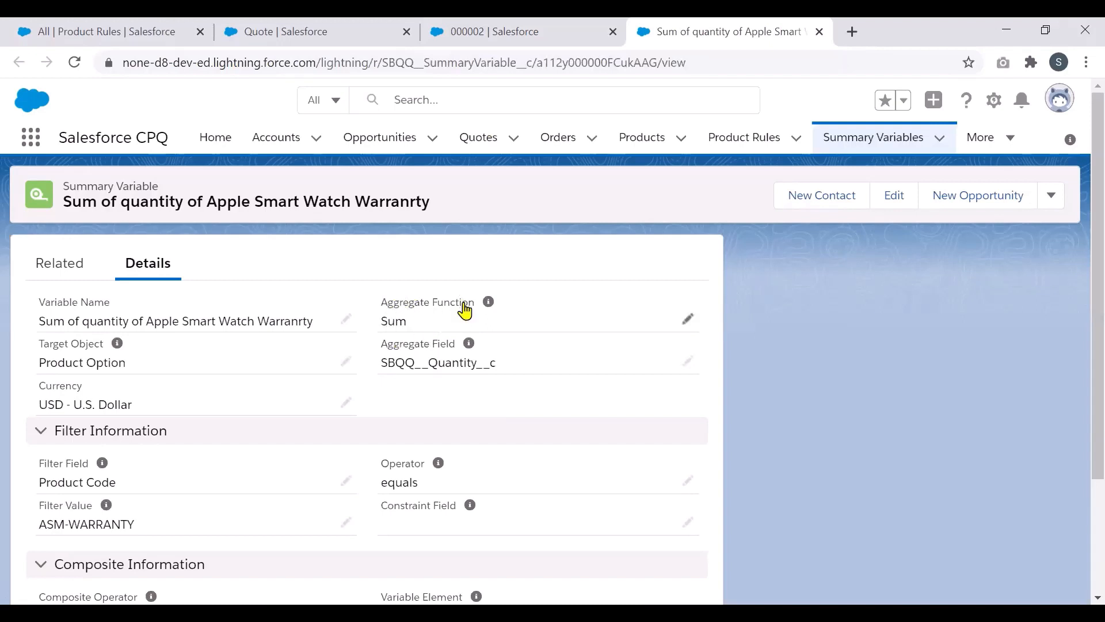
pyautogui.click(689, 321)
# Step: Keep Sum as the aggregate function and review the SBQQ__Quantity__c on Product Option filter fields
pyautogui.click(665, 338)
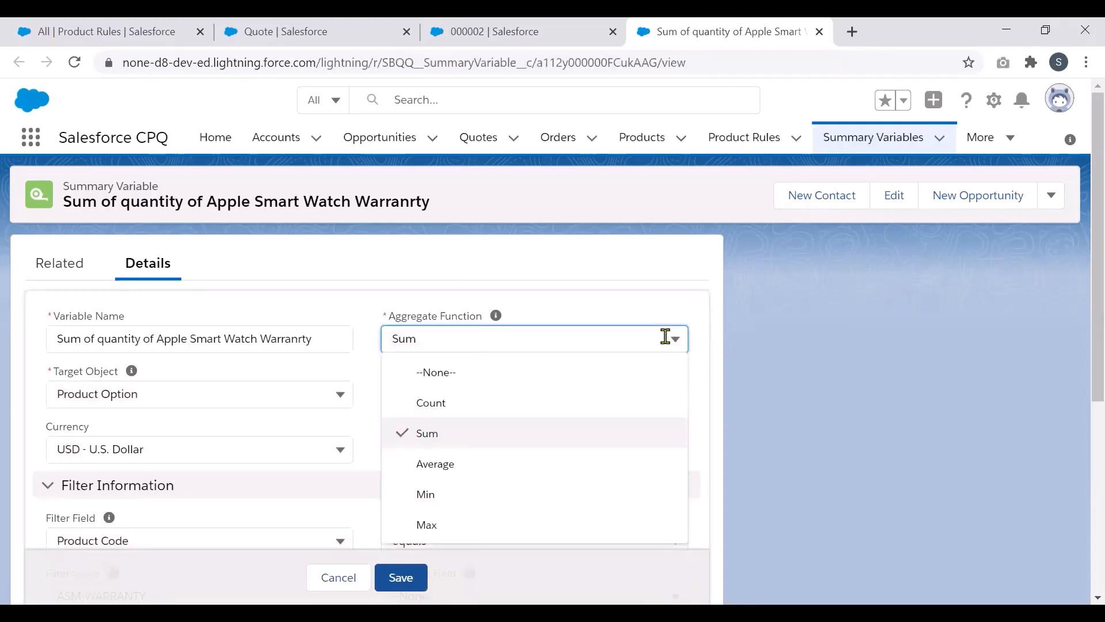
pyautogui.click(783, 351)
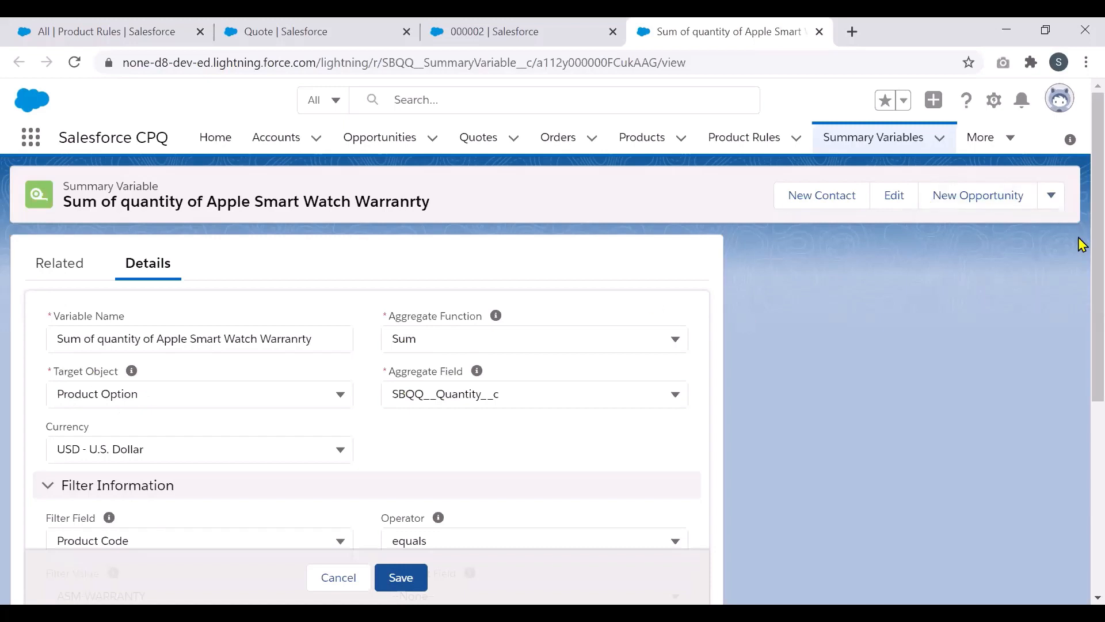
pyautogui.scroll(-1, 1078, 257)
pyautogui.scroll(-1, 1081, 291)
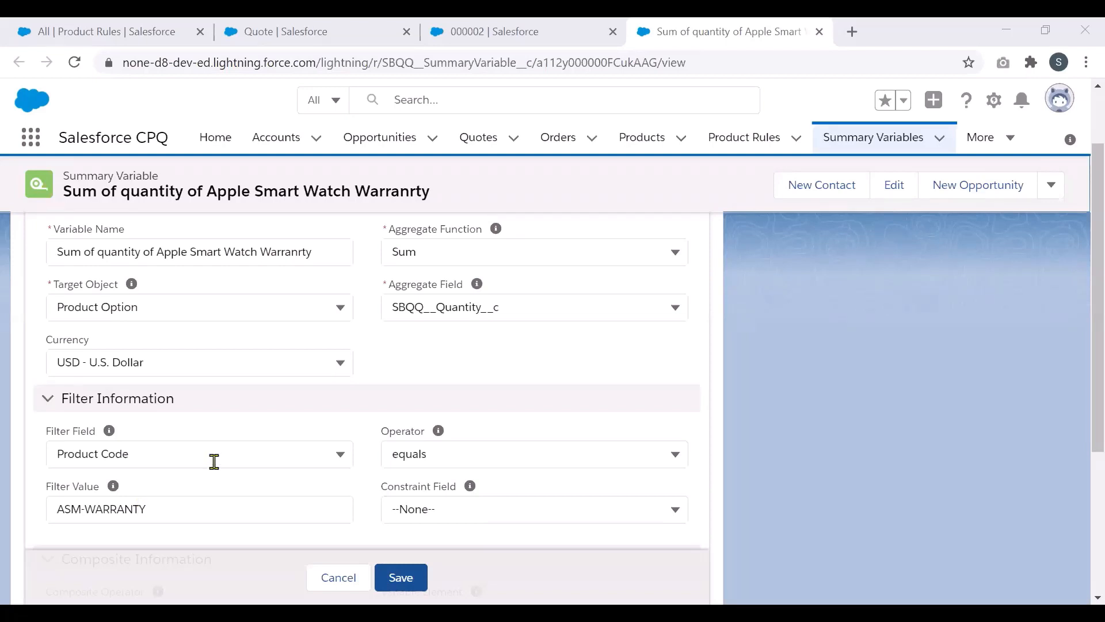
# Step: Keep the filter as Product Code equals ASM-WARRANTY, save the variable, and return to Product Rules
pyautogui.click(234, 460)
pyautogui.click(235, 460)
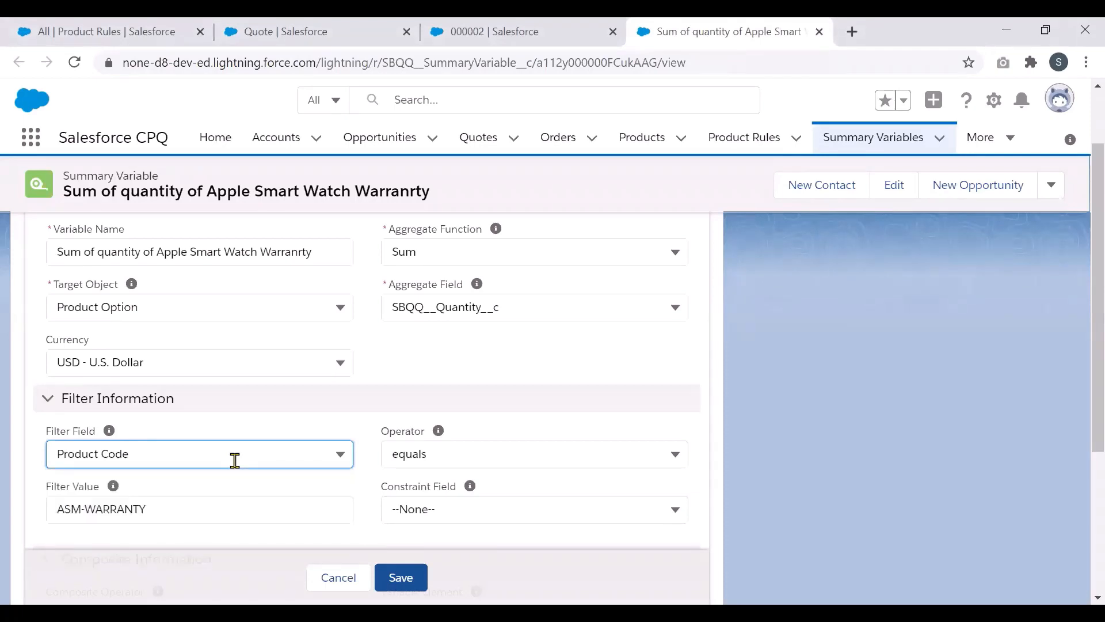
pyautogui.click(443, 457)
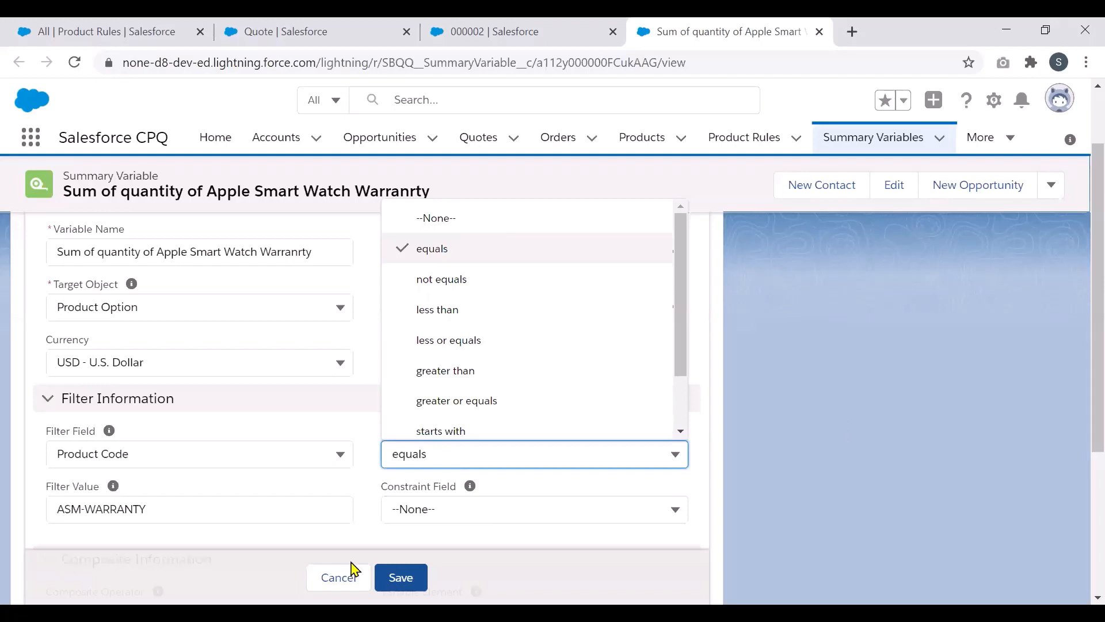
pyautogui.click(250, 549)
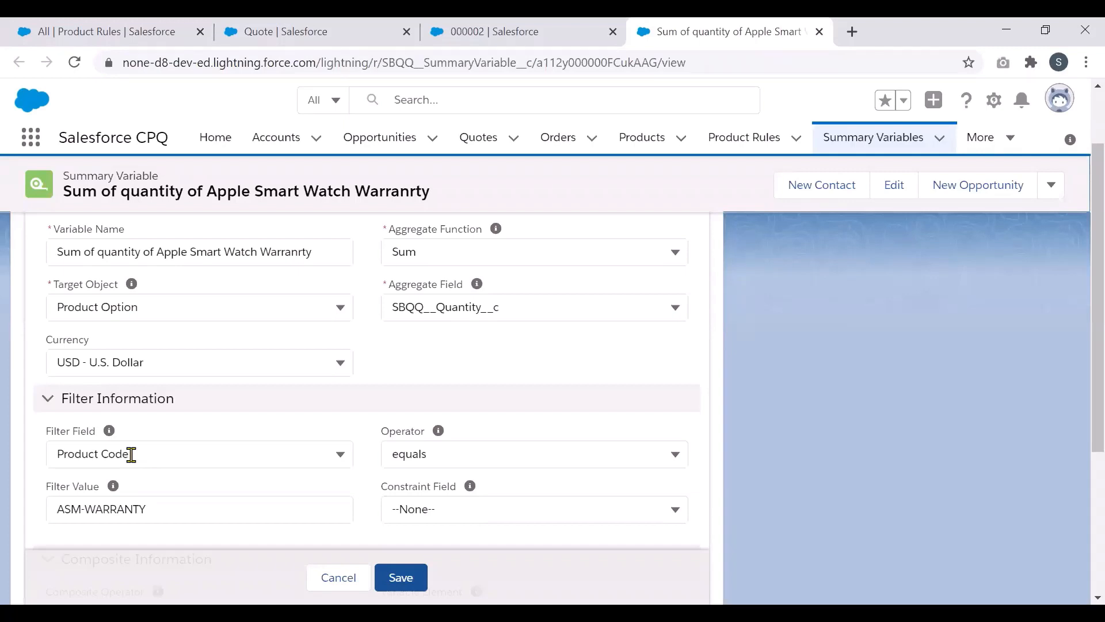
pyautogui.click(338, 577)
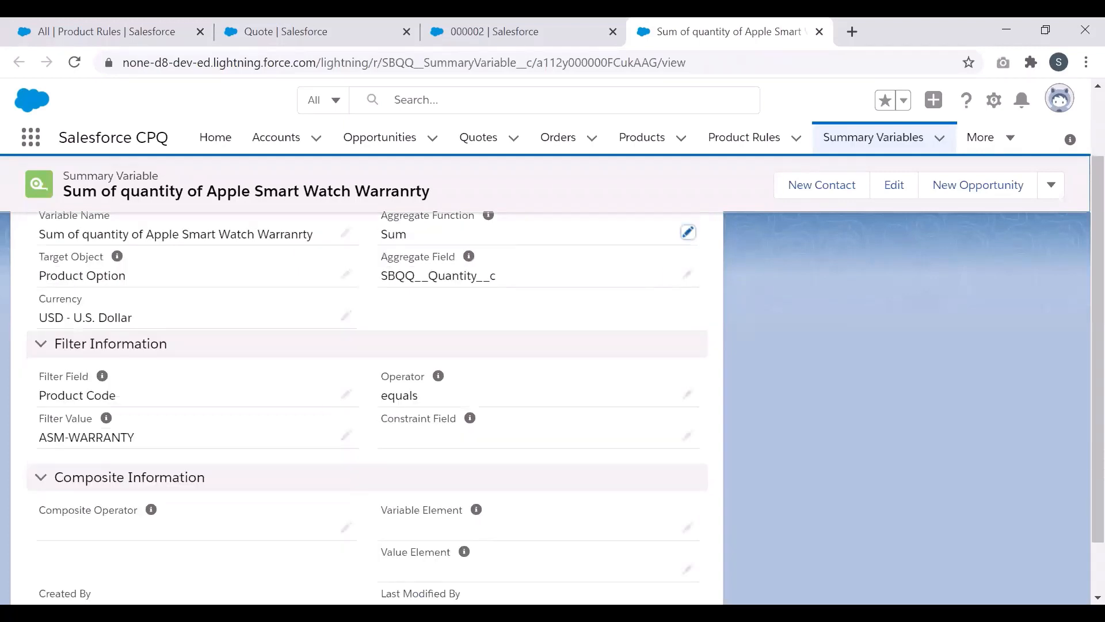
pyautogui.click(98, 25)
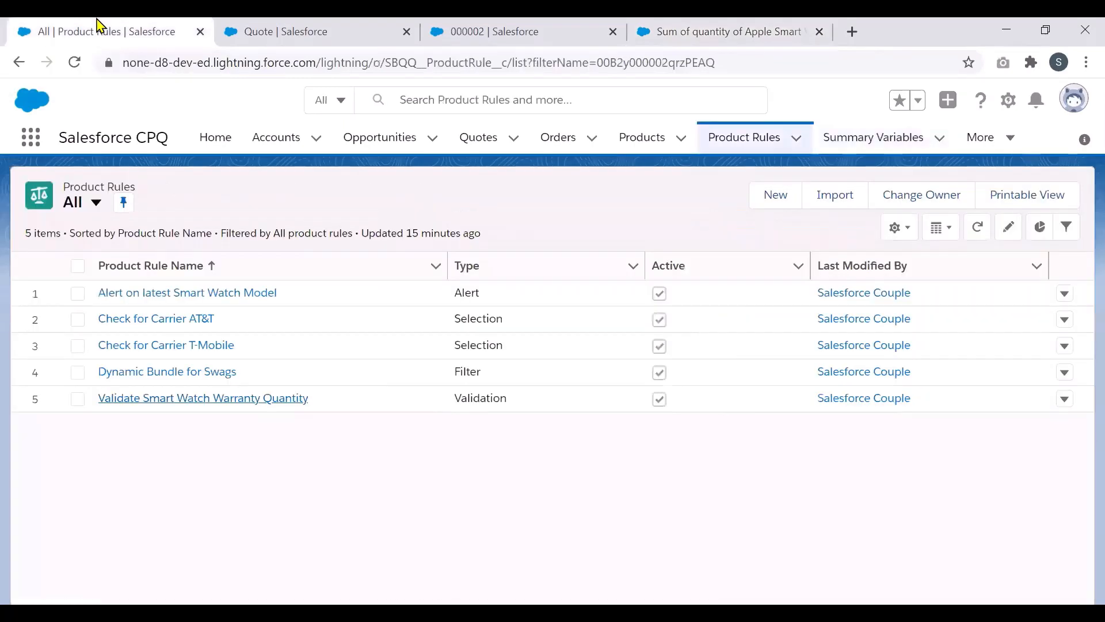
# Step: From error condition 000002, open the filter variable 'Sum of Apple Smart Watch Quantity' in a new tab and view it
pyautogui.click(498, 29)
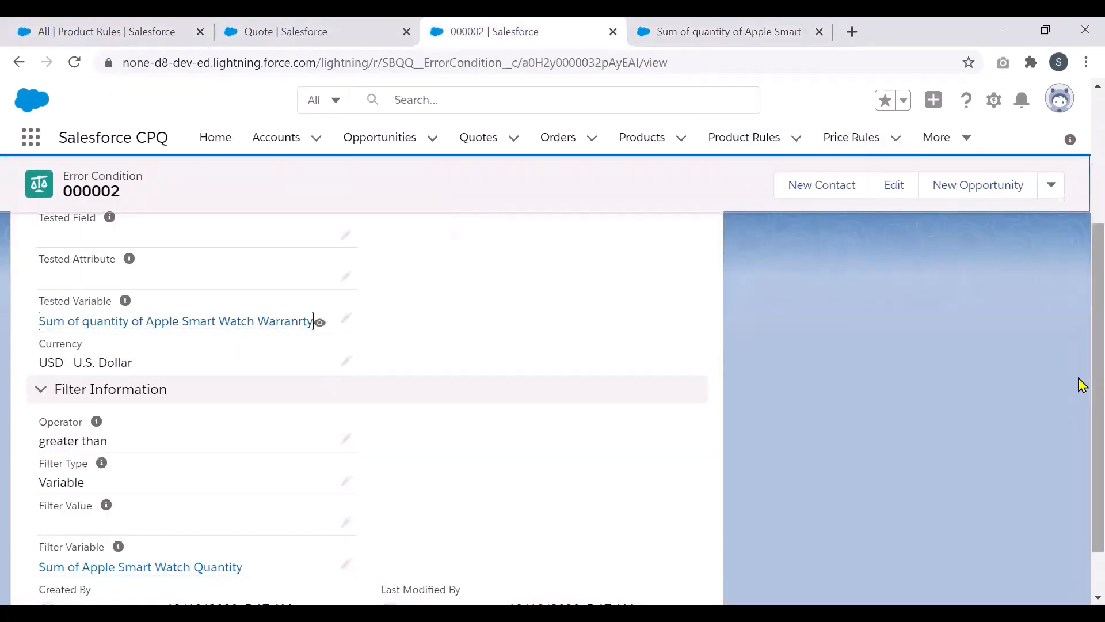
pyautogui.scroll(-1, 1079, 383)
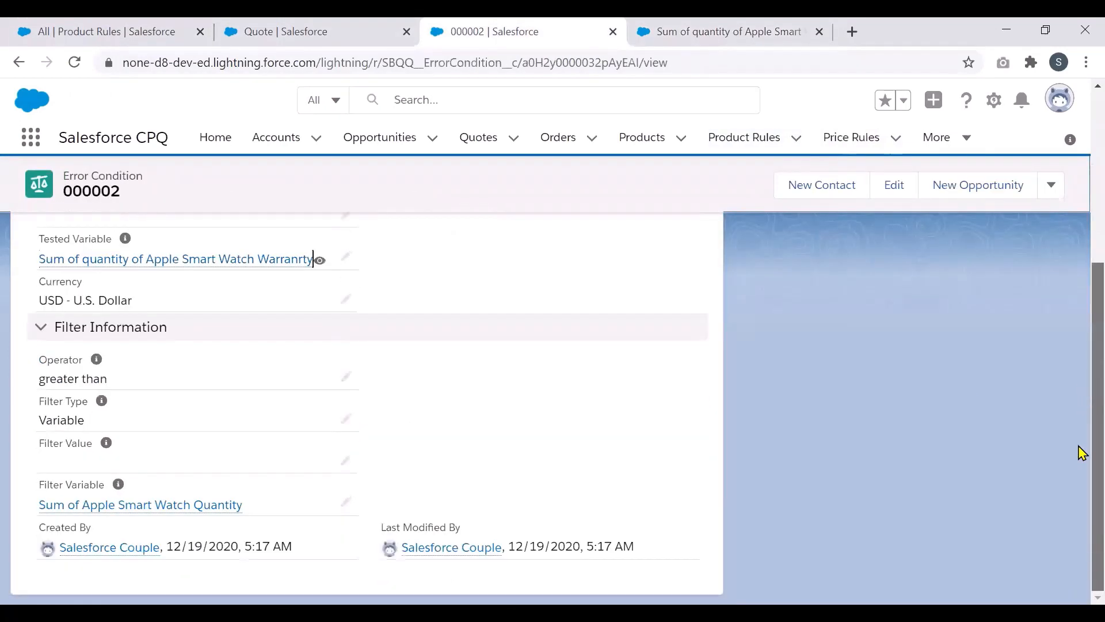
pyautogui.rightClick(201, 510)
pyautogui.click(268, 366)
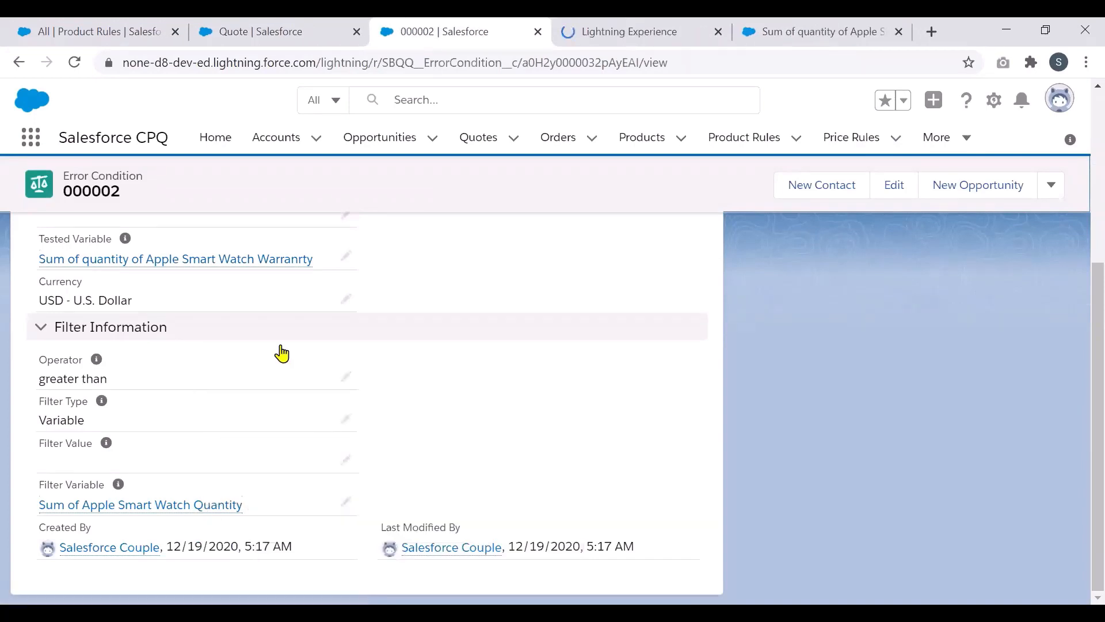
pyautogui.click(674, 26)
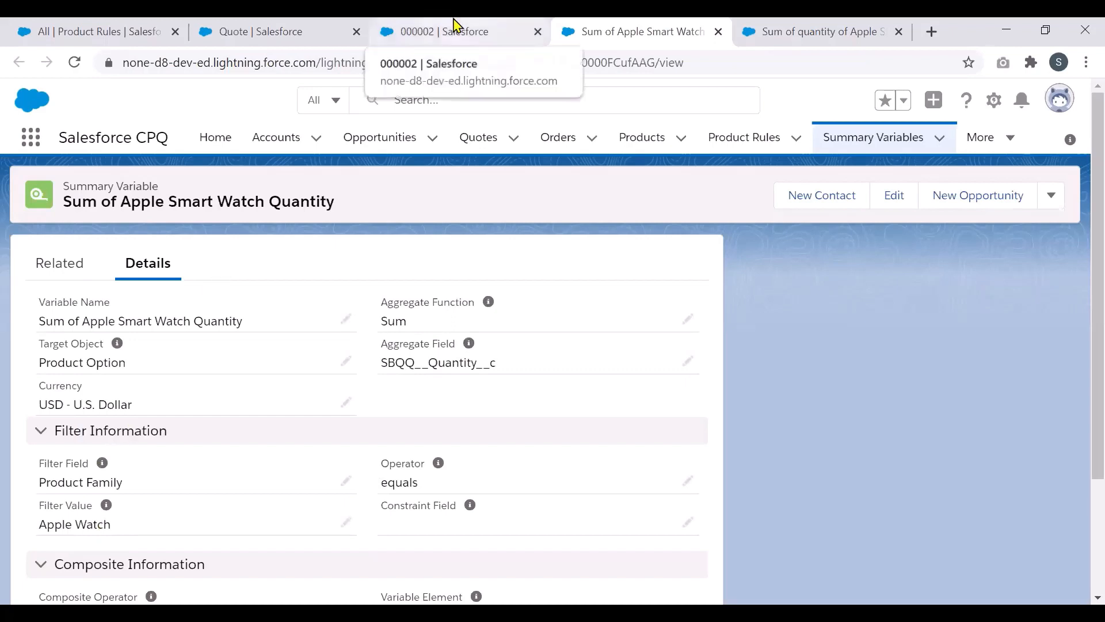
# Step: Open the Validate Smart Watch Warranty Quantity product rule and scroll through its details
pyautogui.click(89, 21)
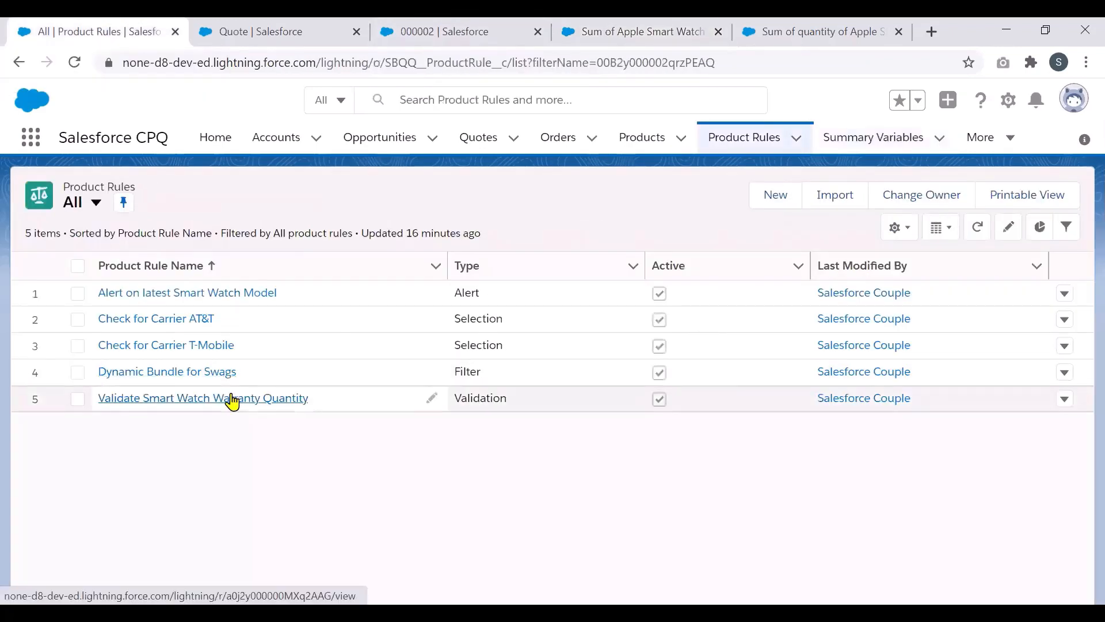
pyautogui.click(232, 399)
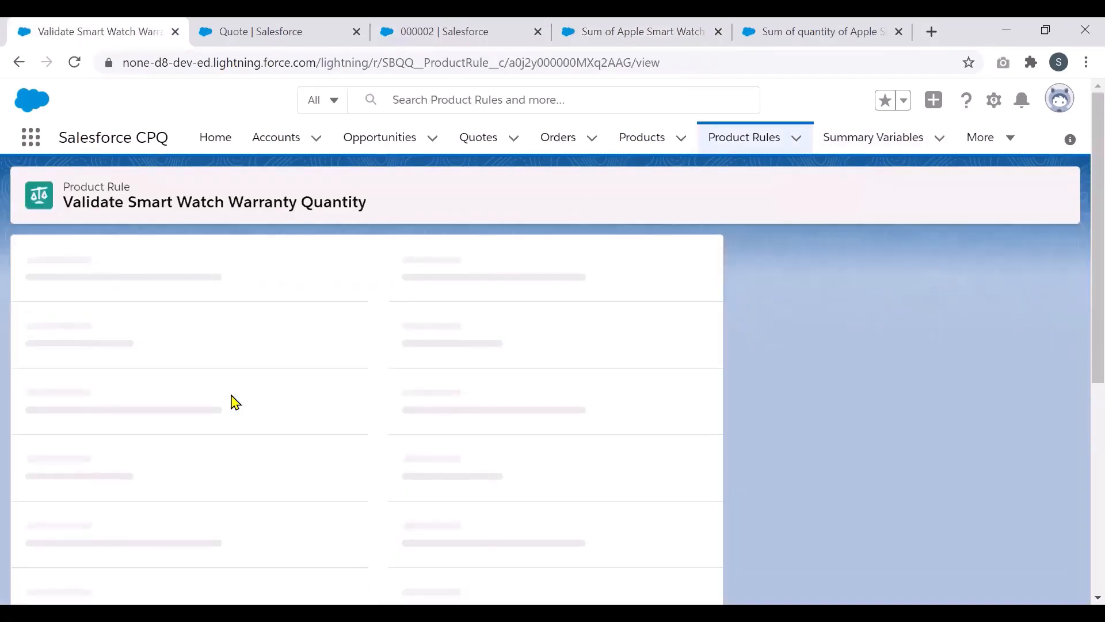
pyautogui.scroll(-3, 1080, 406)
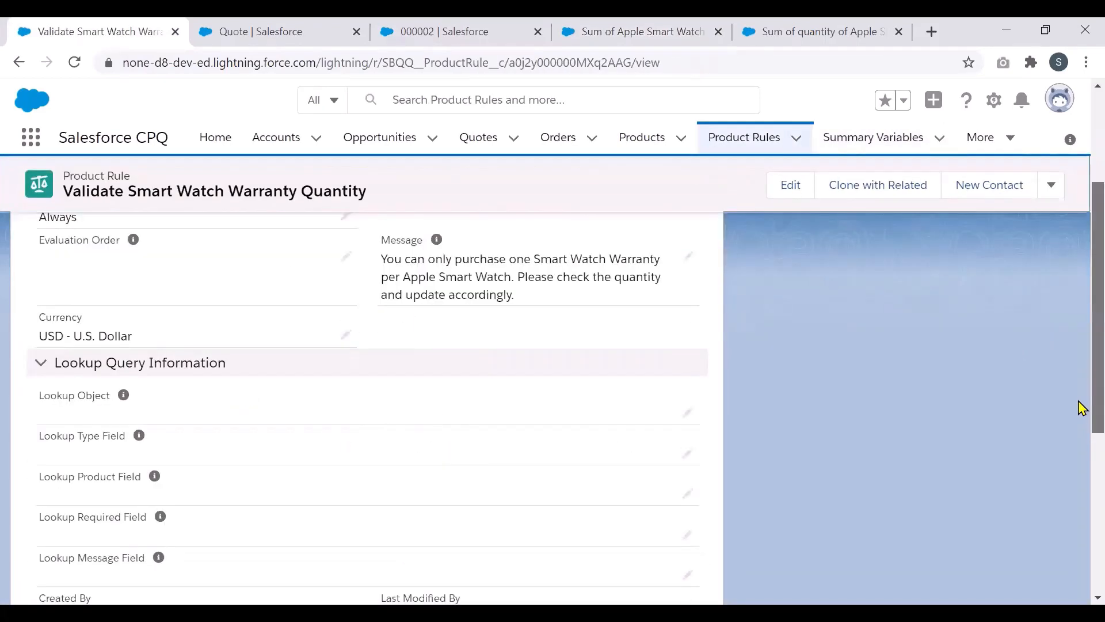
pyautogui.scroll(-5, 1078, 517)
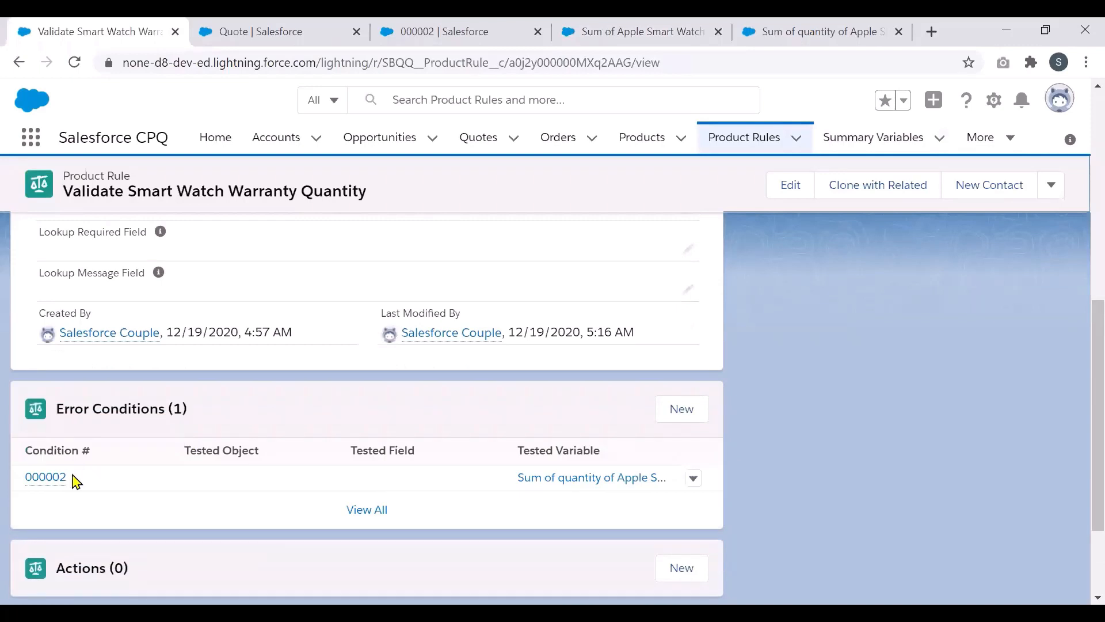
# Step: Open the rule's error condition 000002 and review its fields
pyautogui.click(55, 478)
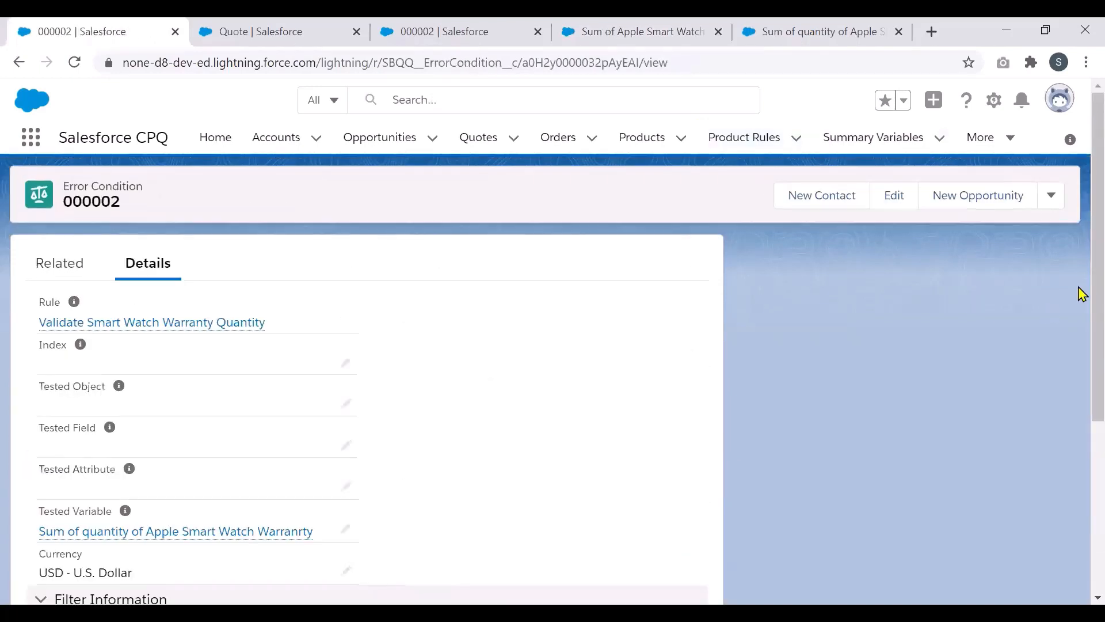
pyautogui.scroll(-3, 1082, 321)
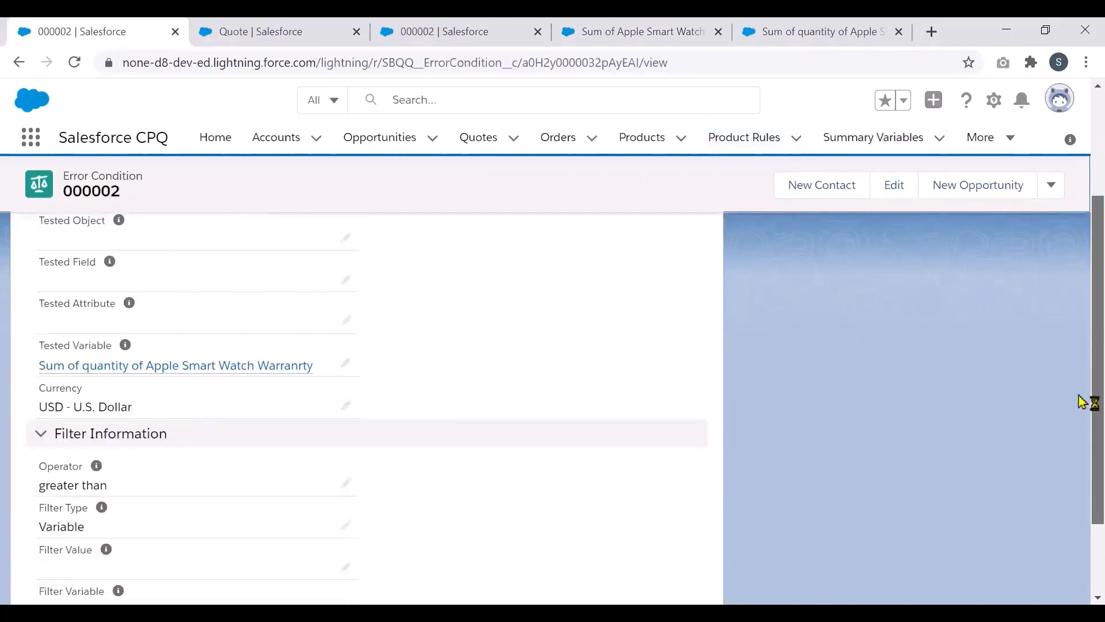
pyautogui.scroll(-2, 1084, 414)
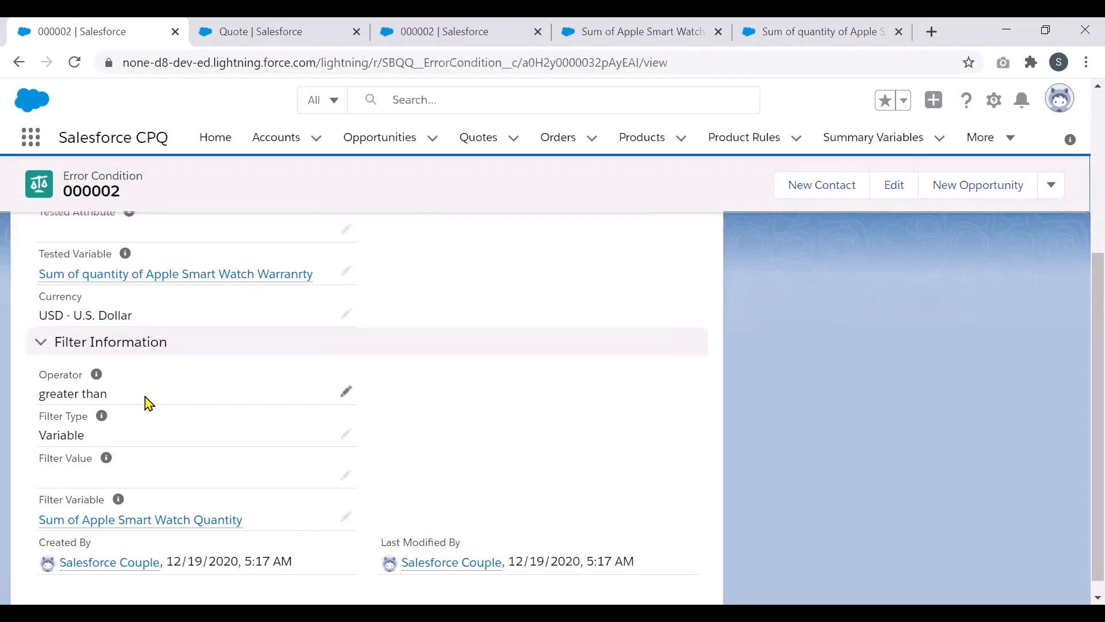
pyautogui.moveTo(118, 514)
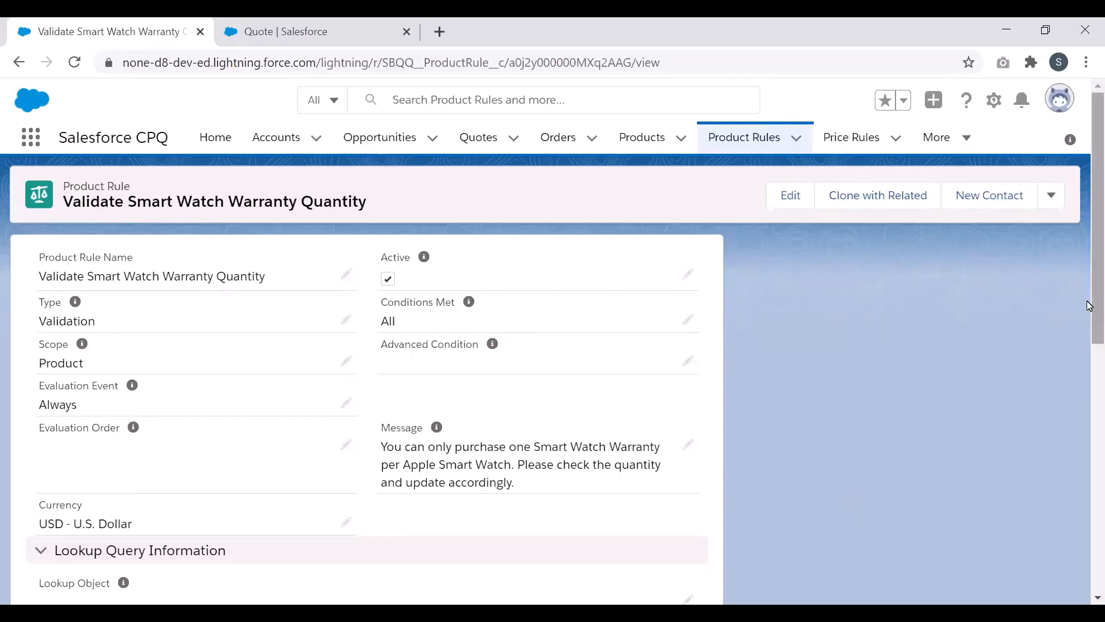
# Step: Inspect configuration rule CR-000002 for iPhone 12, then return to quote Q-00000's Configure Products page
pyautogui.moveTo(1090, 306); pyautogui.dragTo(1090, 599)
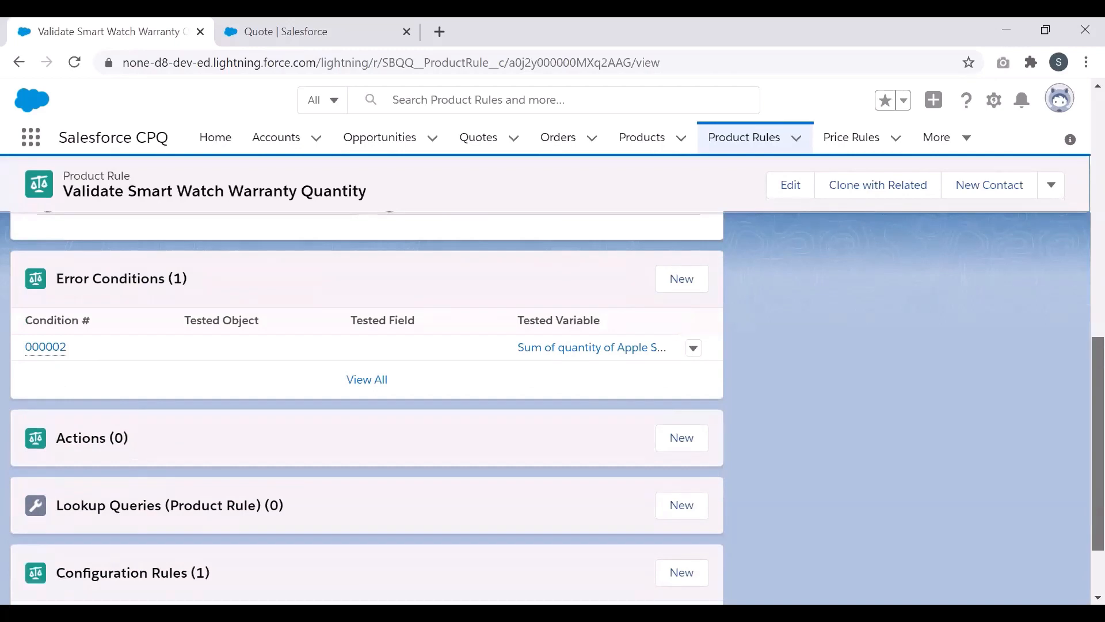
pyautogui.moveTo(1098, 512); pyautogui.dragTo(1098, 553)
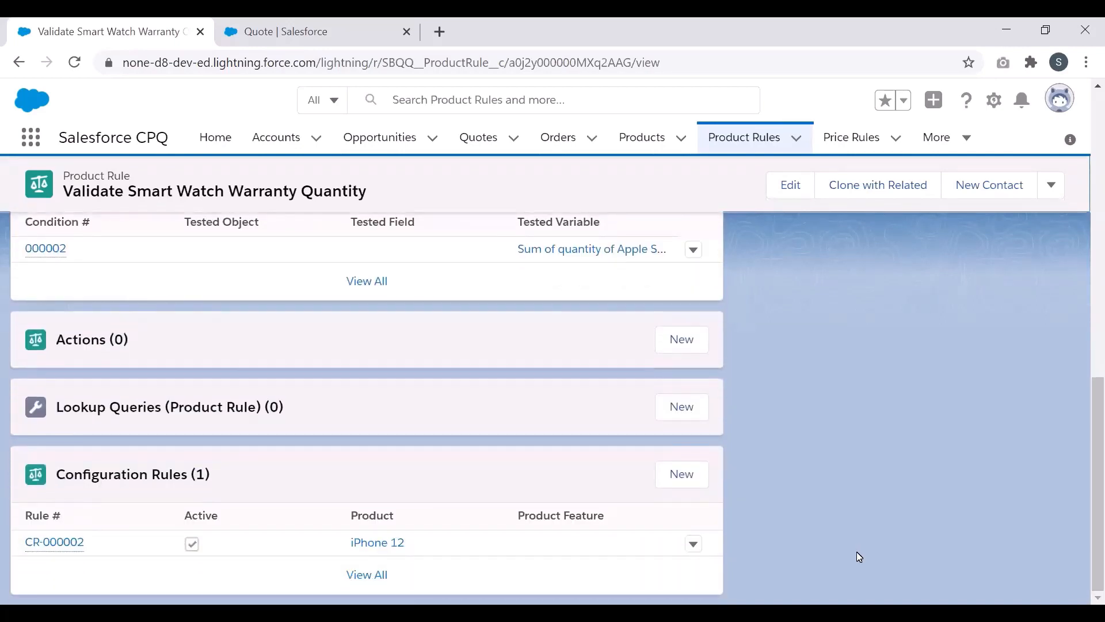
pyautogui.click(65, 541)
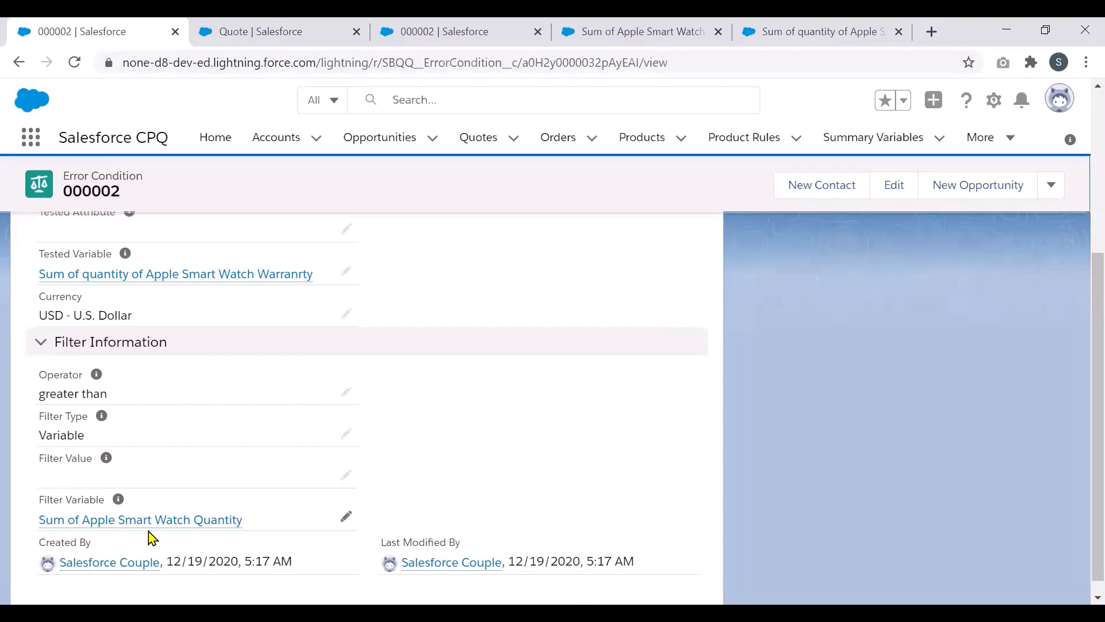
pyautogui.click(254, 30)
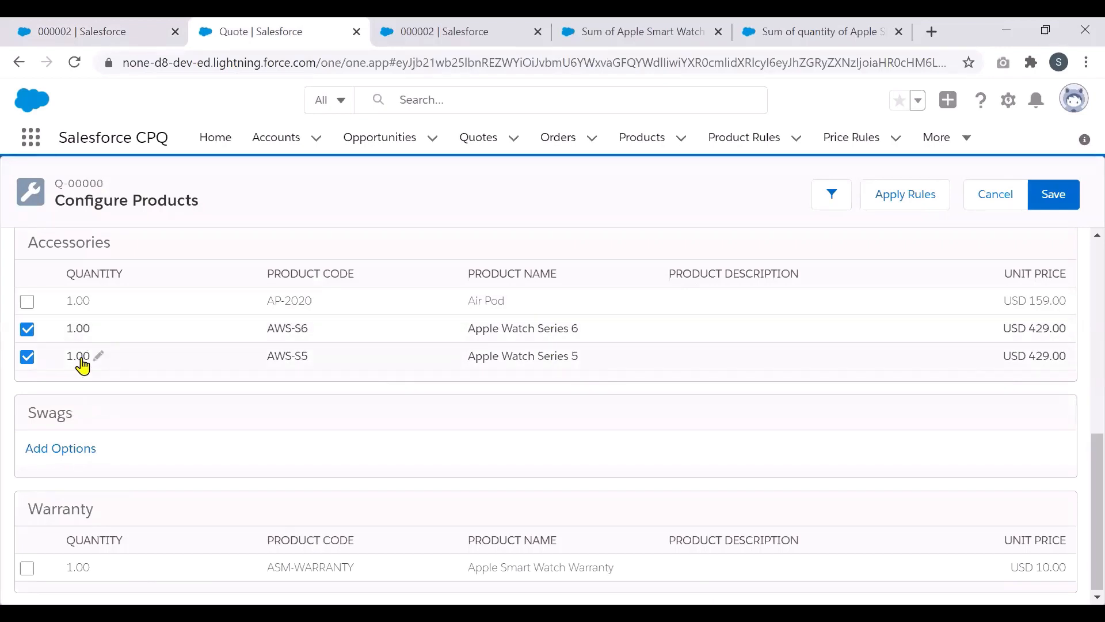
# Step: Add the Apple Smart Watch Warranty with quantity 3 and AT&T as the carrier
pyautogui.click(27, 568)
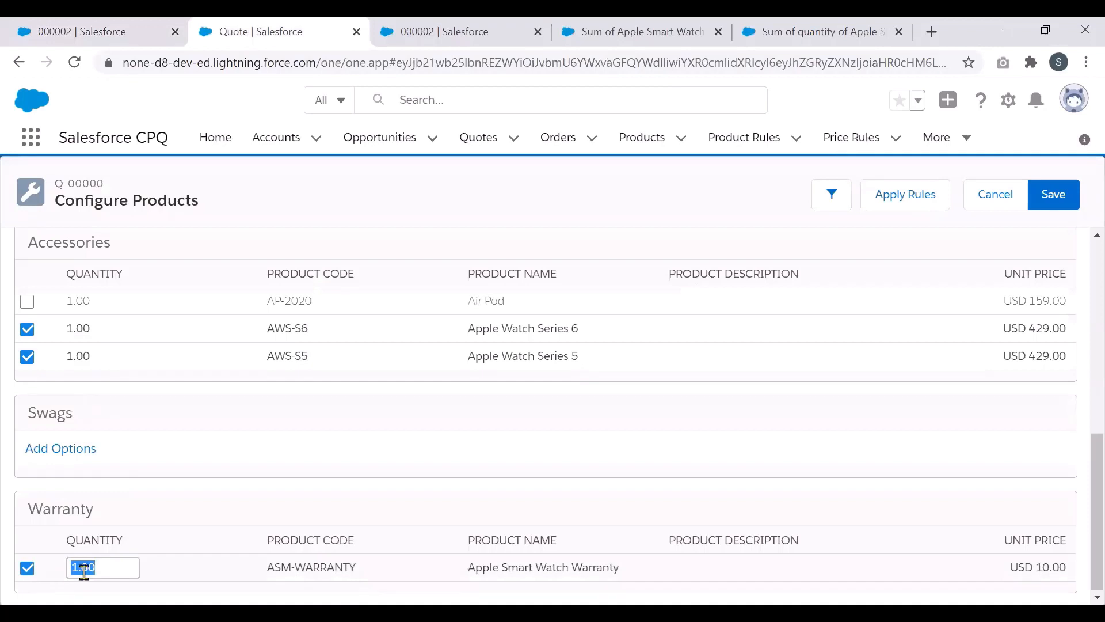
pyautogui.write('3')
pyautogui.press('Return')
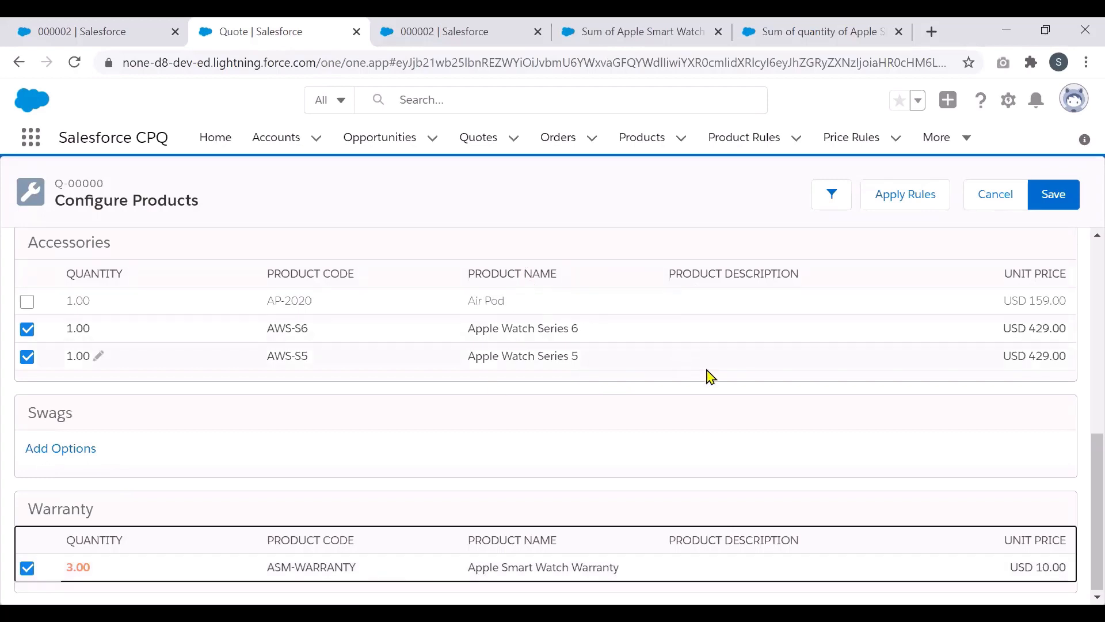
pyautogui.scroll(10, 1081, 403)
pyautogui.click(287, 354)
pyautogui.click(283, 385)
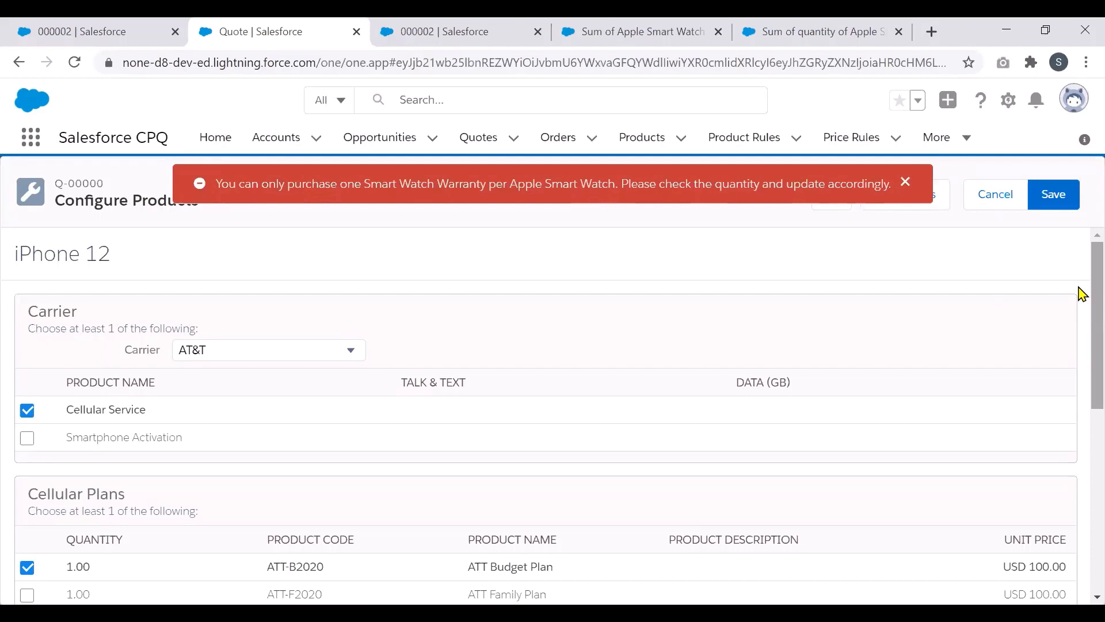
# Step: Try saving with 3 warranties, then dismiss the one-warranty-per-watch validation error
pyautogui.moveTo(1082, 293); pyautogui.dragTo(1082, 432)
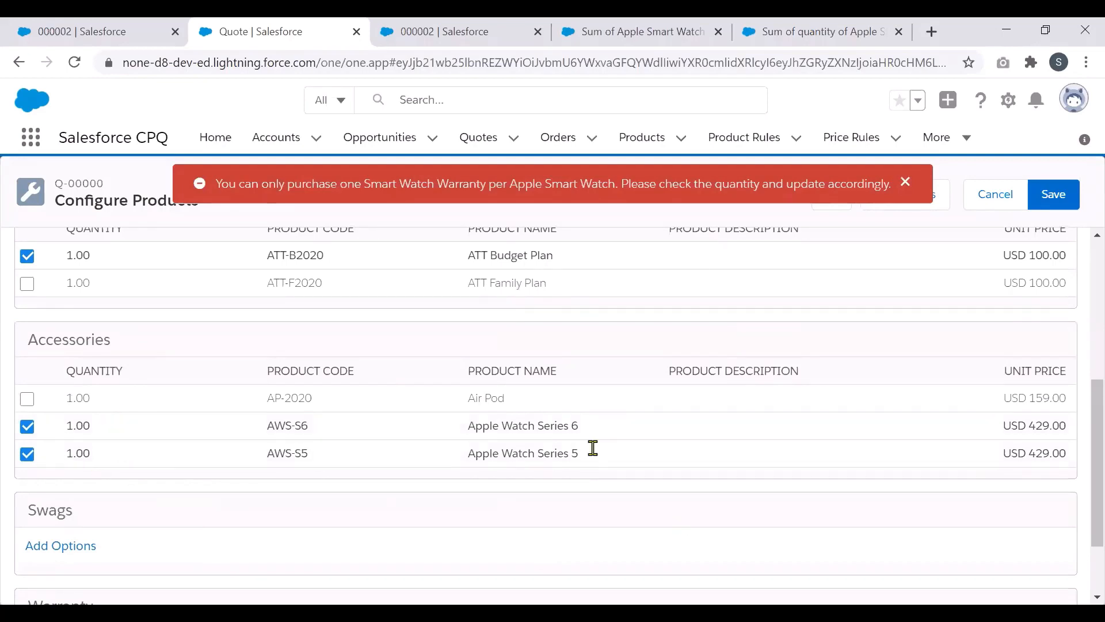
pyautogui.scroll(-2, 1082, 460)
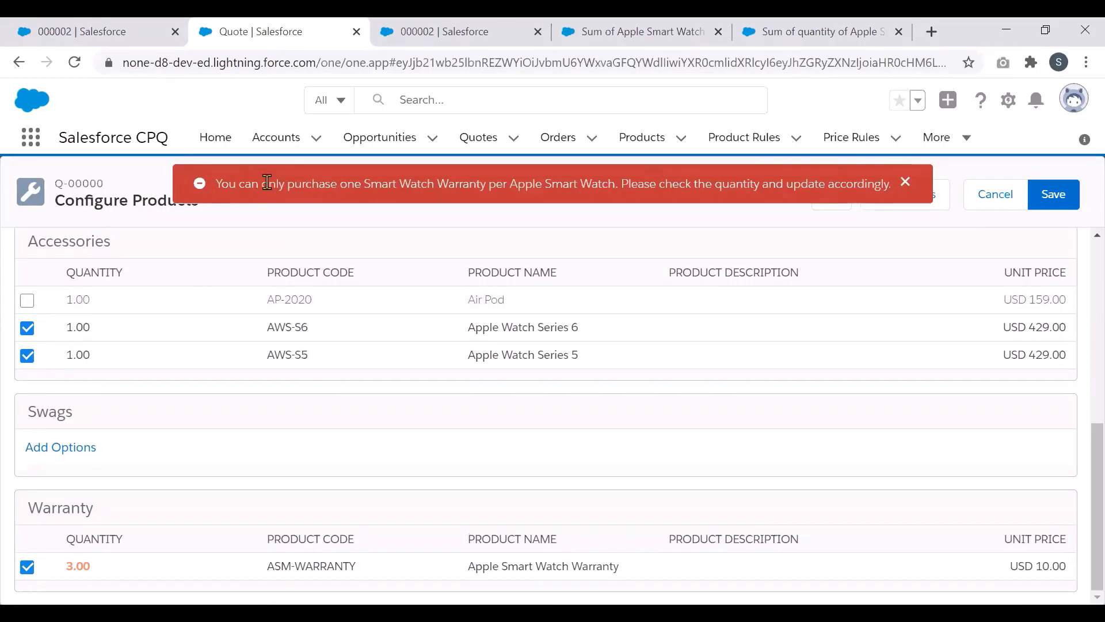
pyautogui.click(1055, 201)
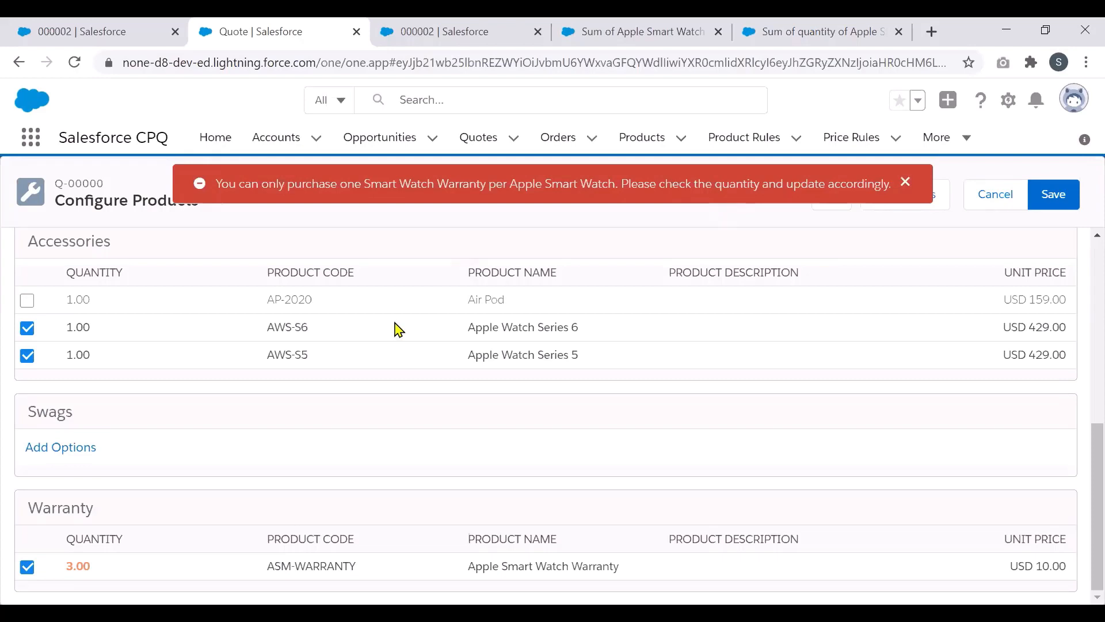
pyautogui.click(96, 577)
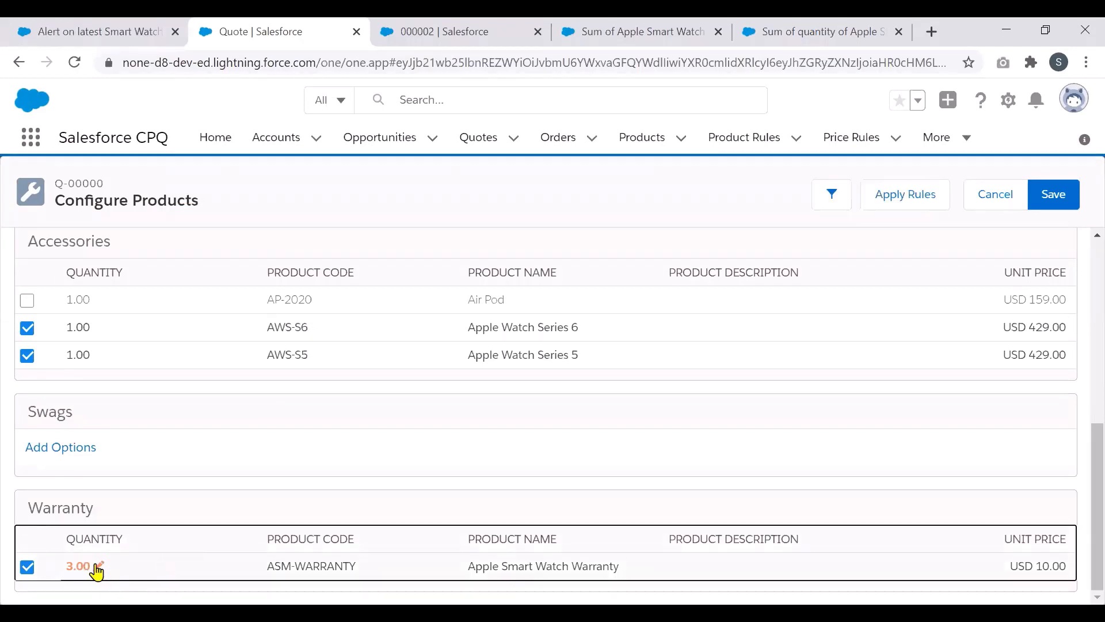
# Step: Change the Apple Smart Watch Warranty quantity to 2 and save the configuration
pyautogui.click(97, 566)
pyautogui.write('2')
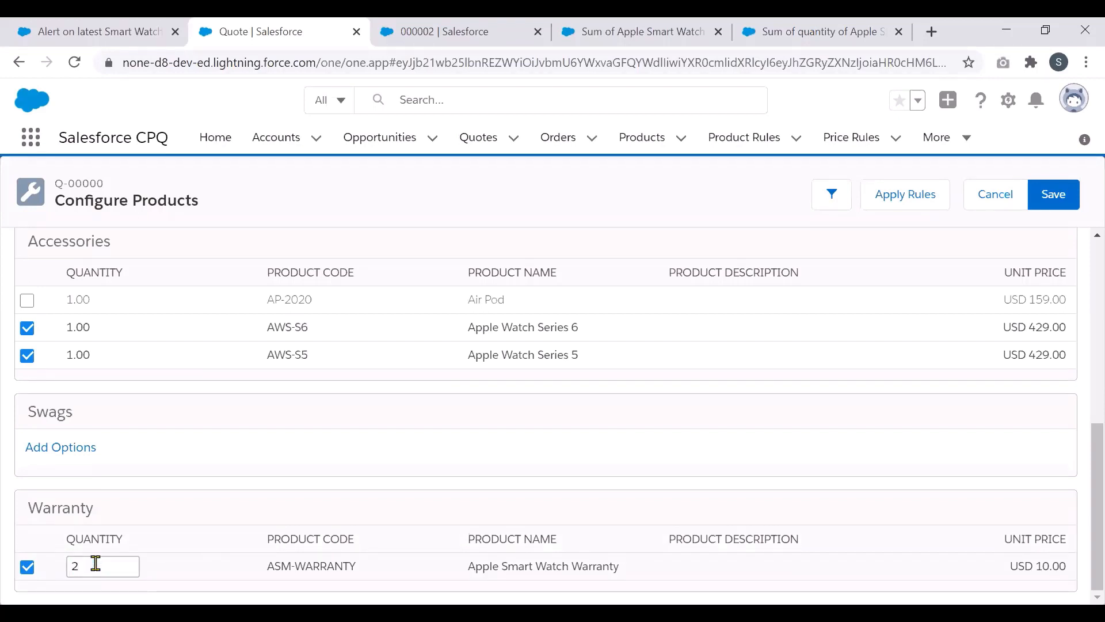
pyautogui.click(169, 475)
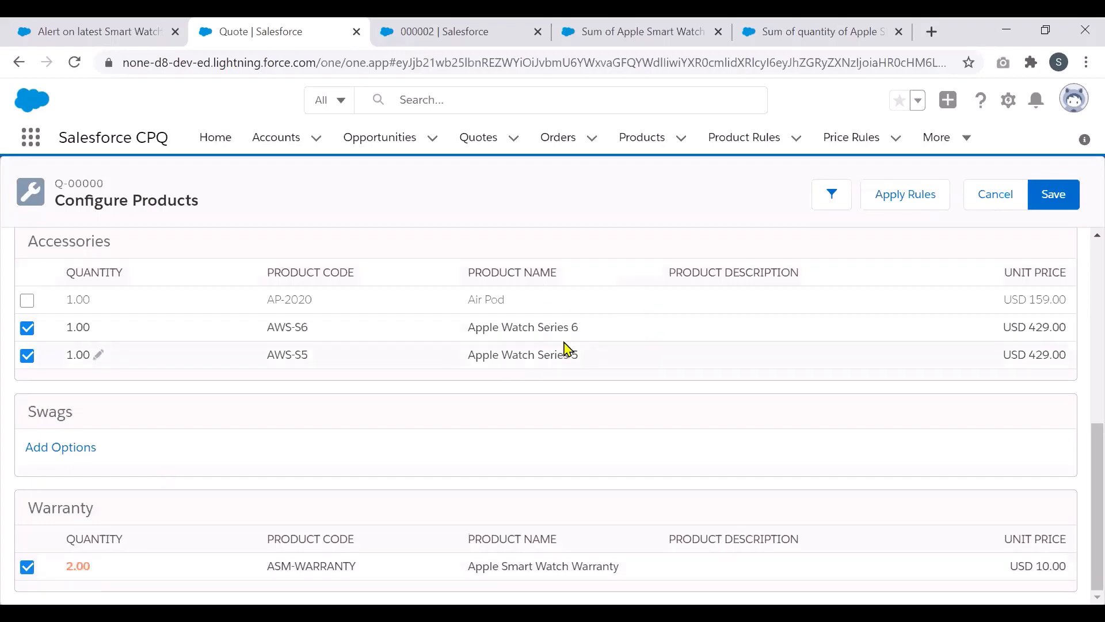
pyautogui.click(1065, 206)
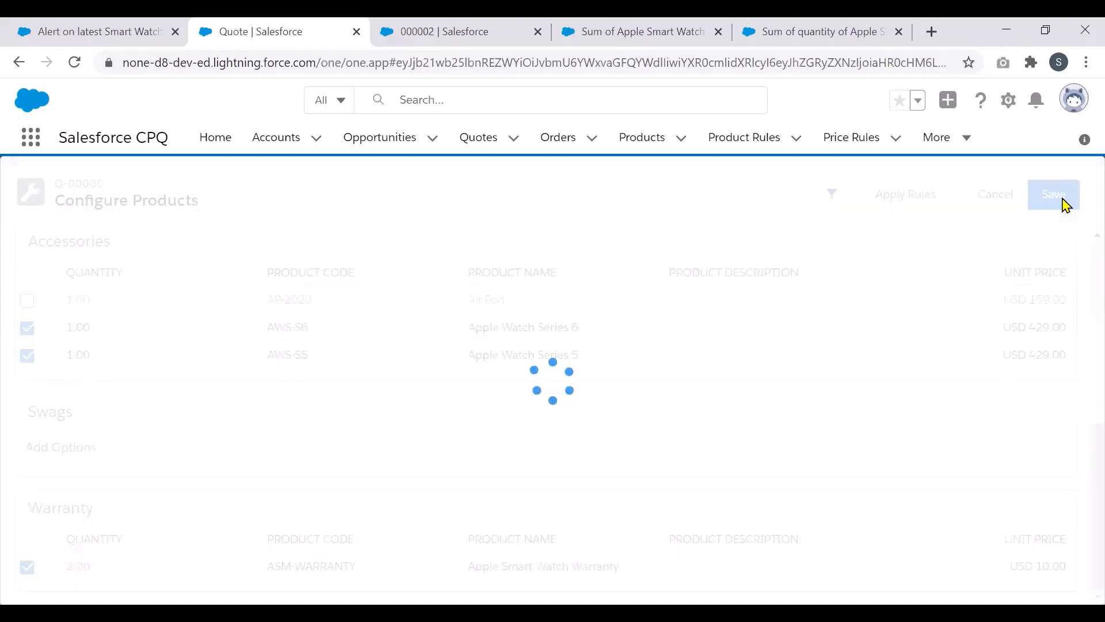
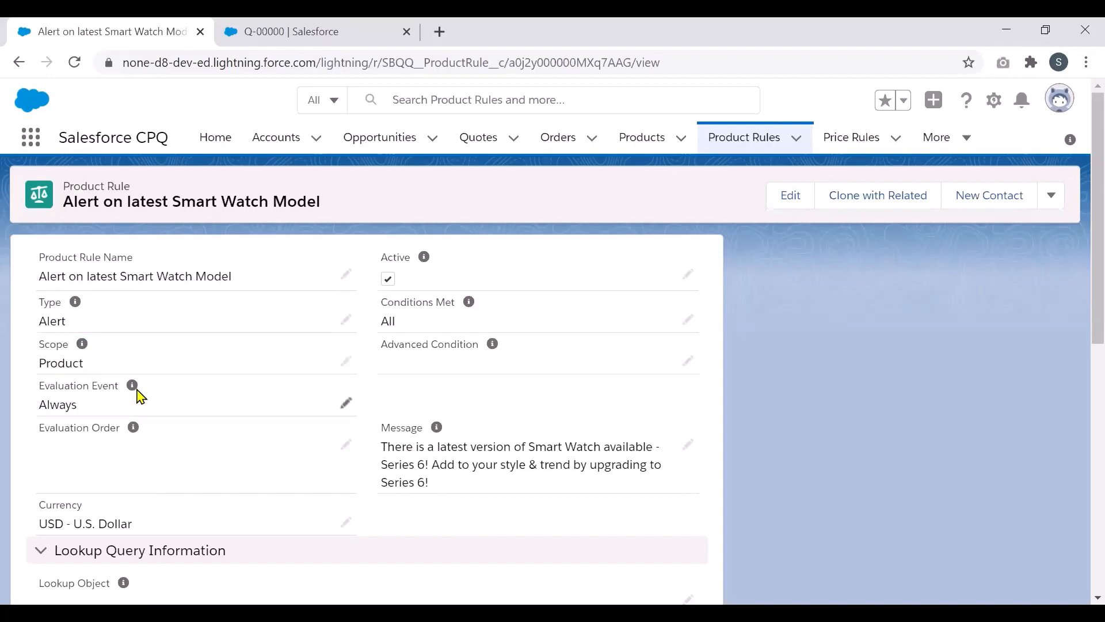
pyautogui.moveTo(134, 397)
pyautogui.moveTo(434, 438)
pyautogui.scroll(-1, 1083, 367)
pyautogui.scroll(-8, 1082, 367)
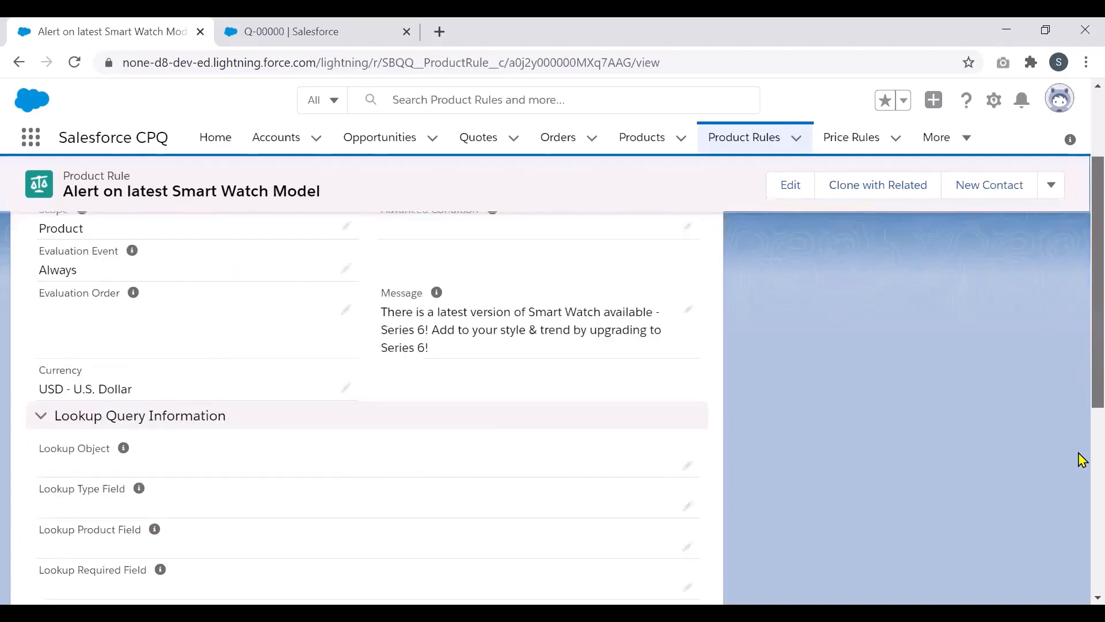
pyautogui.moveTo(1079, 545); pyautogui.dragTo(1079, 556)
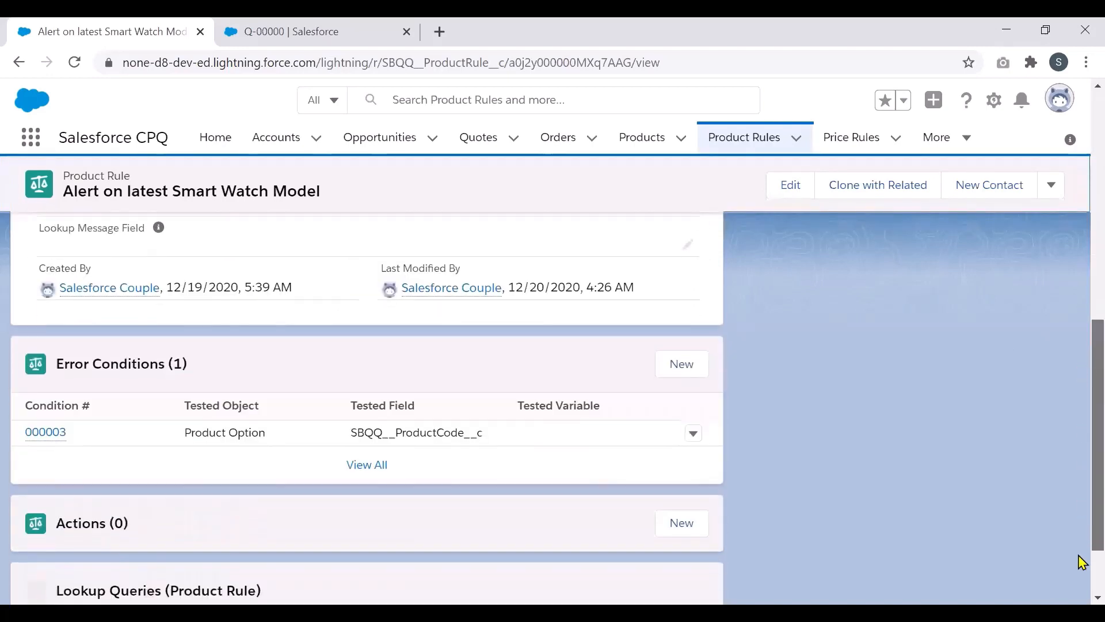
pyautogui.click(47, 438)
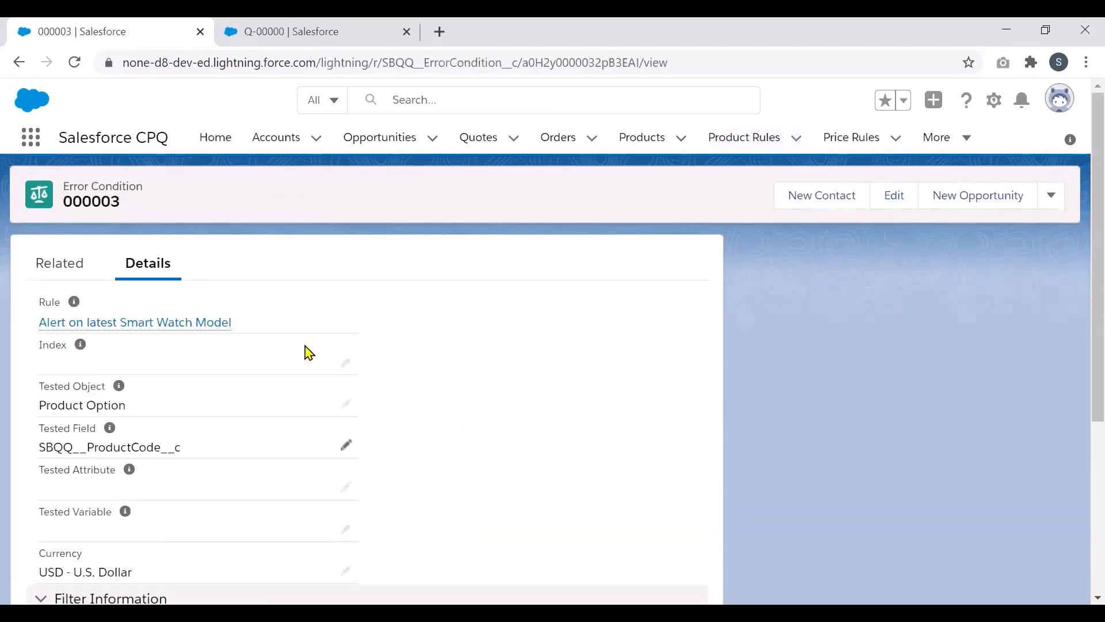
pyautogui.moveTo(1080, 322); pyautogui.dragTo(1081, 367)
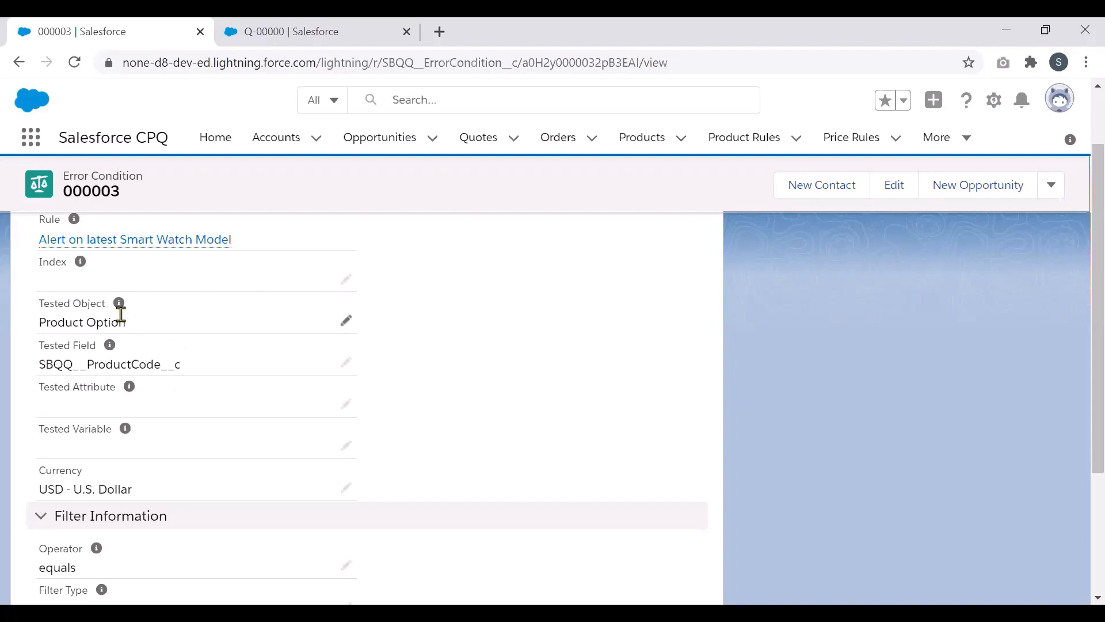
pyautogui.moveTo(111, 349)
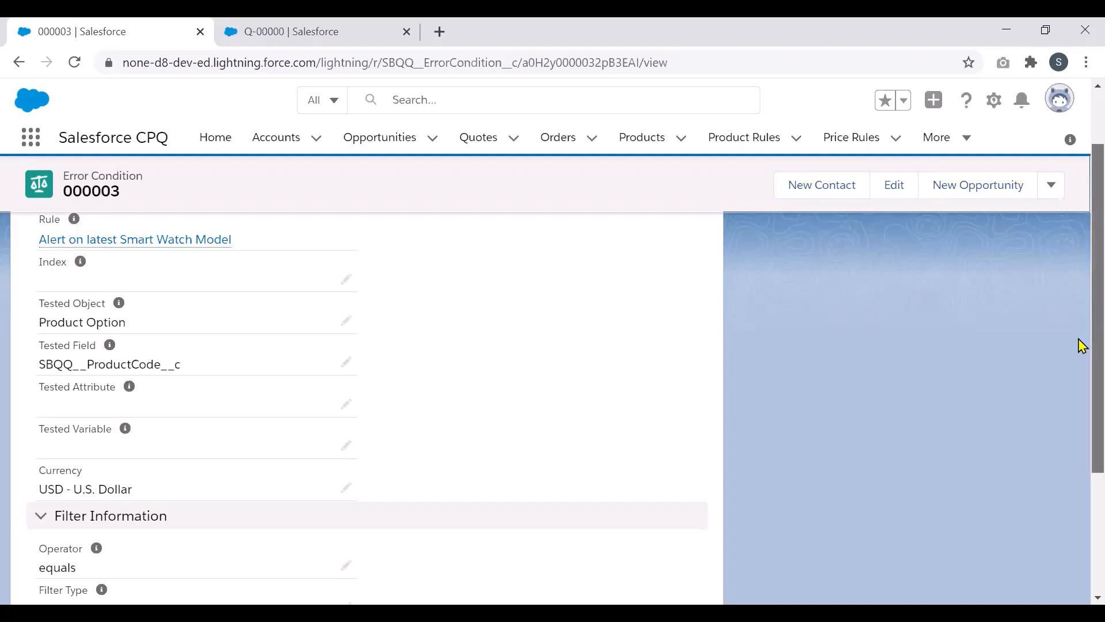
pyautogui.scroll(-1, 1081, 348)
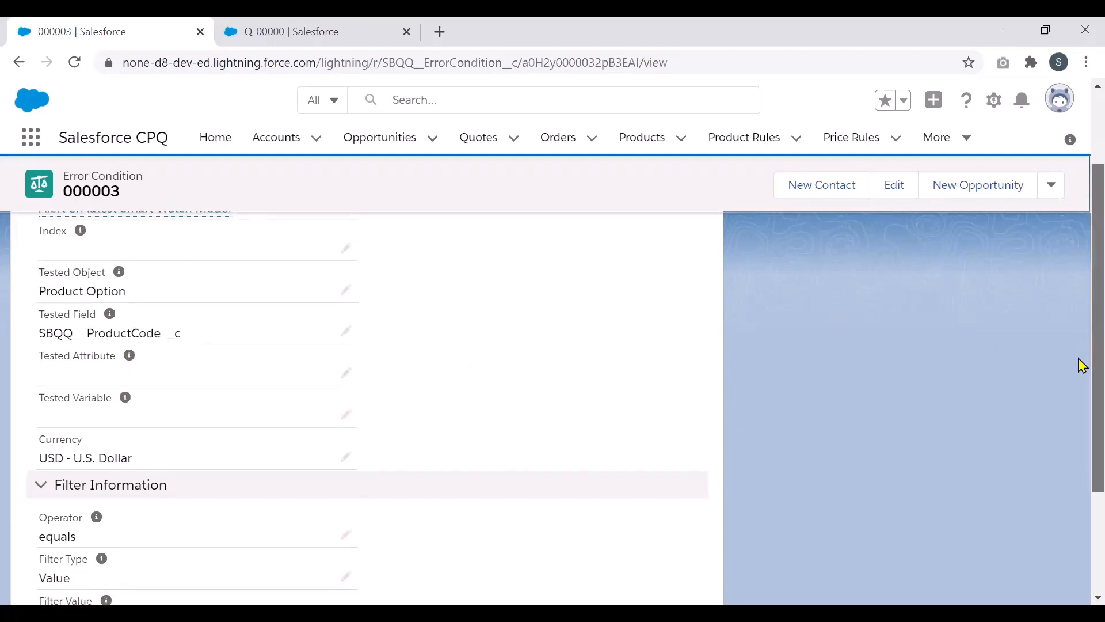
pyautogui.scroll(-2, 1080, 382)
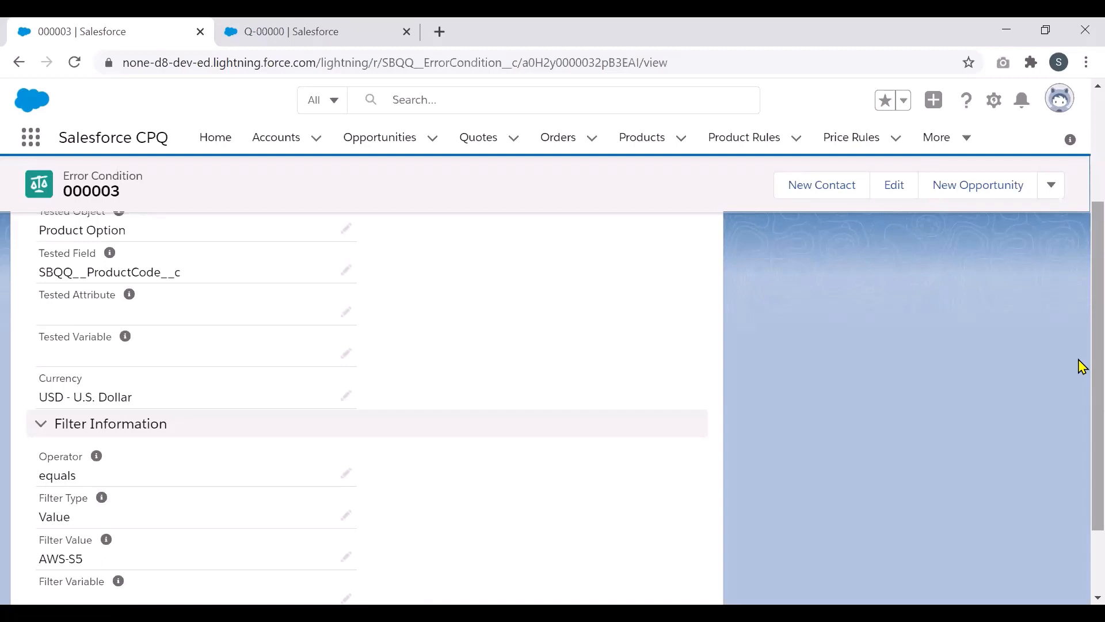
pyautogui.moveTo(1080, 370); pyautogui.dragTo(1080, 436)
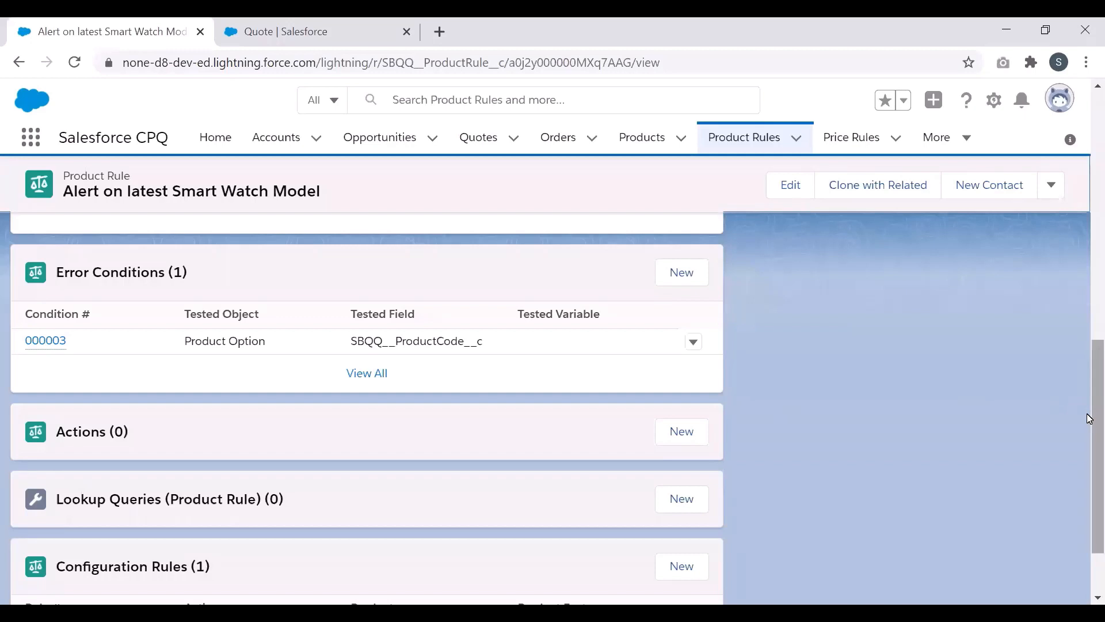
# Step: Open configuration rule CR-000003, which links the iPhone 12 product to the smart watch alert rule
pyautogui.moveTo(1090, 419); pyautogui.dragTo(1089, 467)
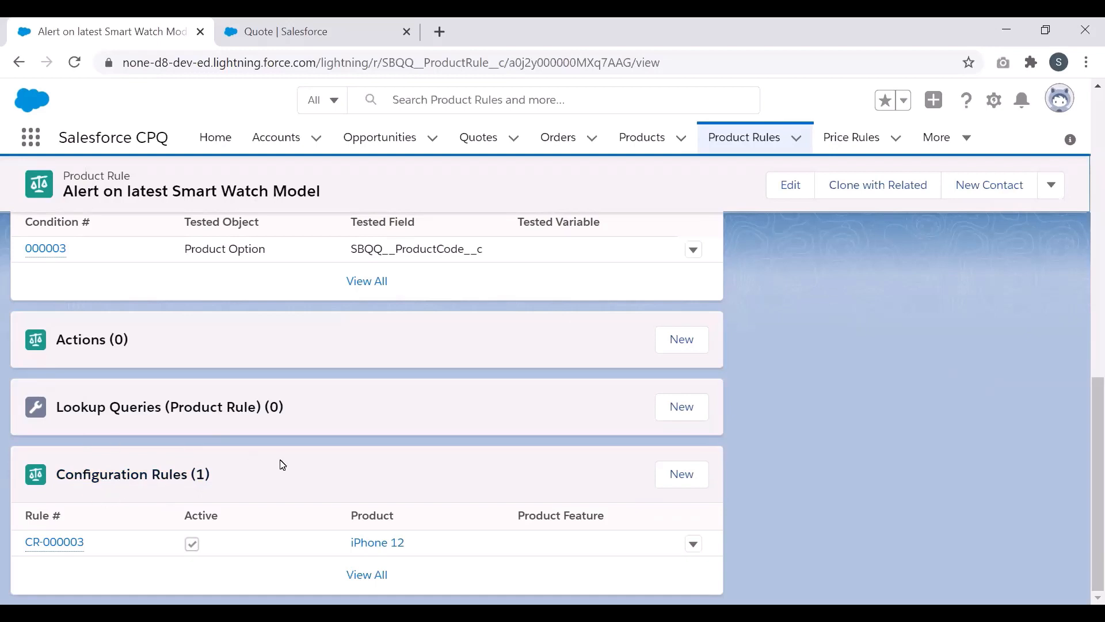
pyautogui.click(62, 547)
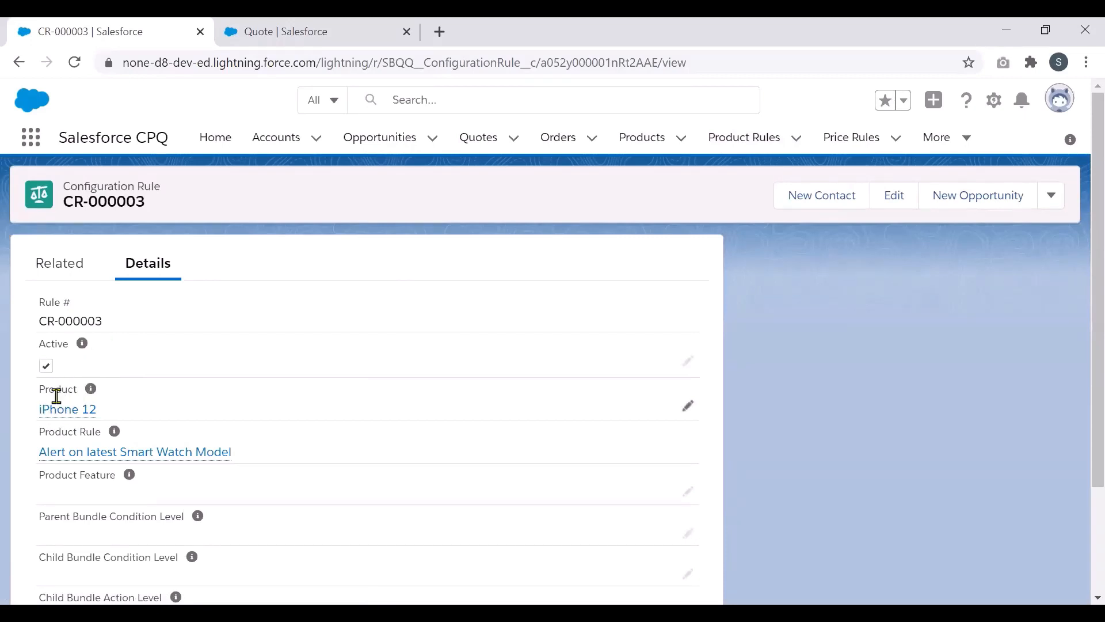
# Step: Bring up draft quote Q-00000, which has its opportunity linked and no quote lines yet
pyautogui.moveTo(76, 415)
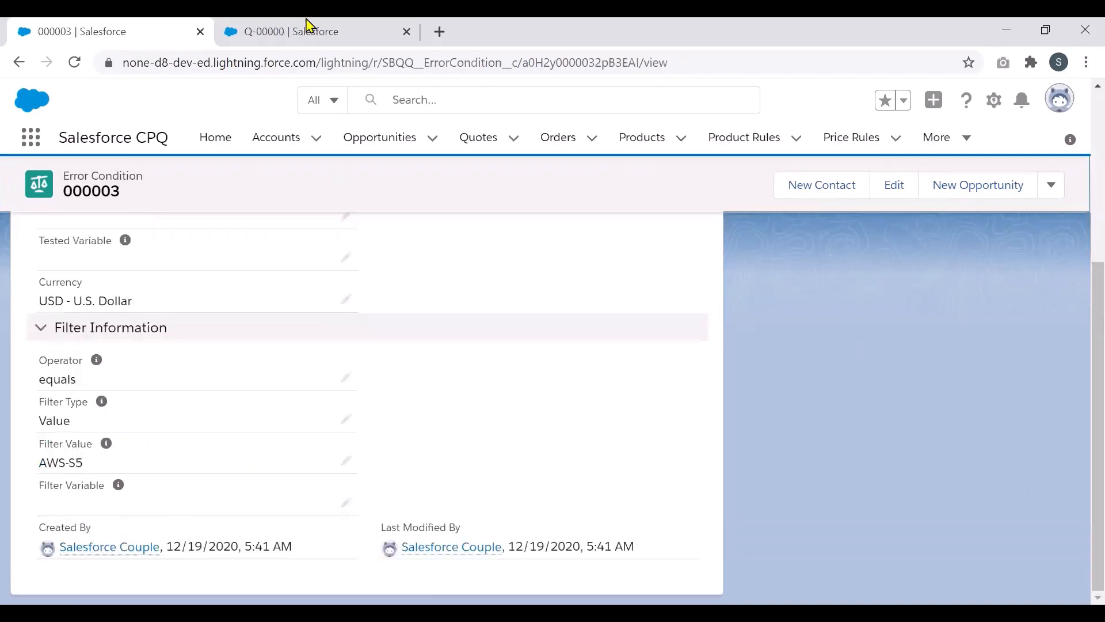
pyautogui.click(308, 31)
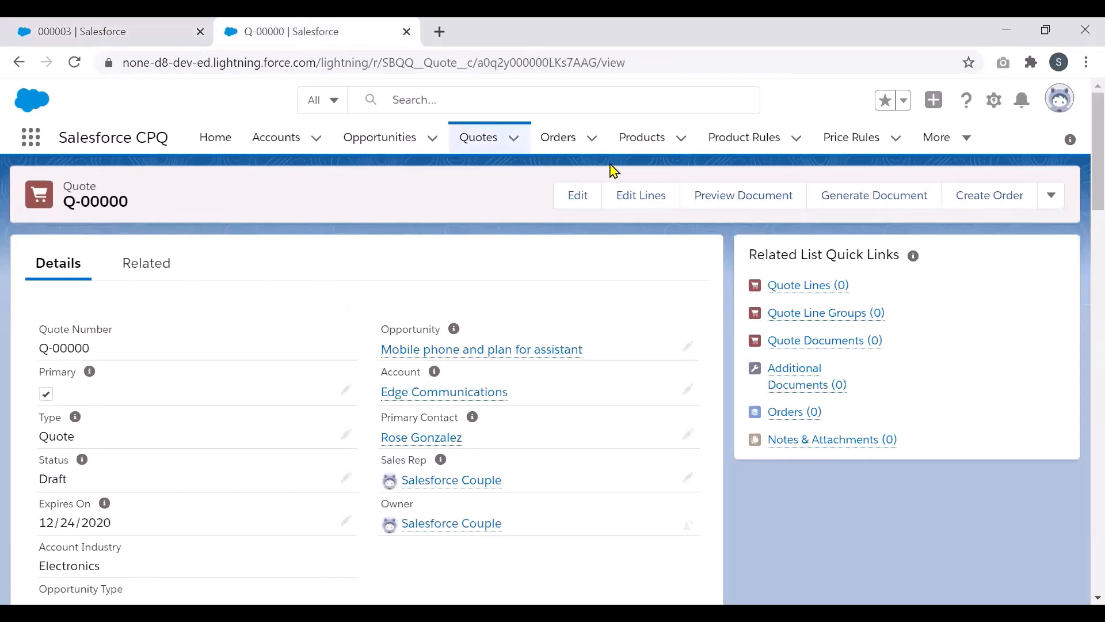
# Step: Add an iPhone 12 to quote Q-00000 with AT&T as the carrier
pyautogui.click(647, 197)
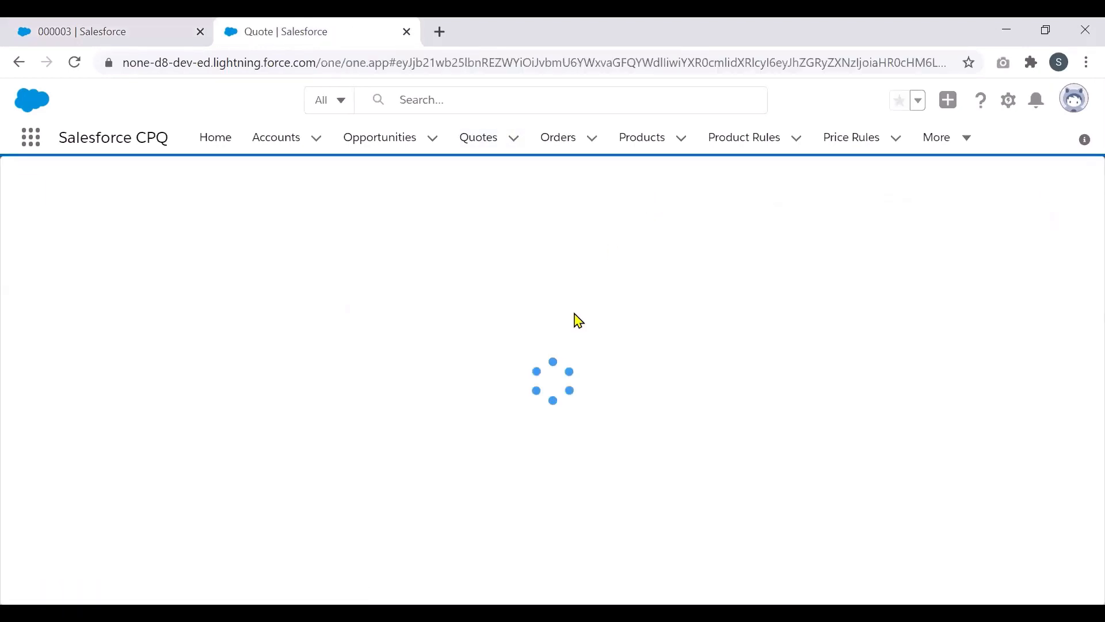
pyautogui.click(437, 196)
pyautogui.click(13, 269)
pyautogui.click(862, 195)
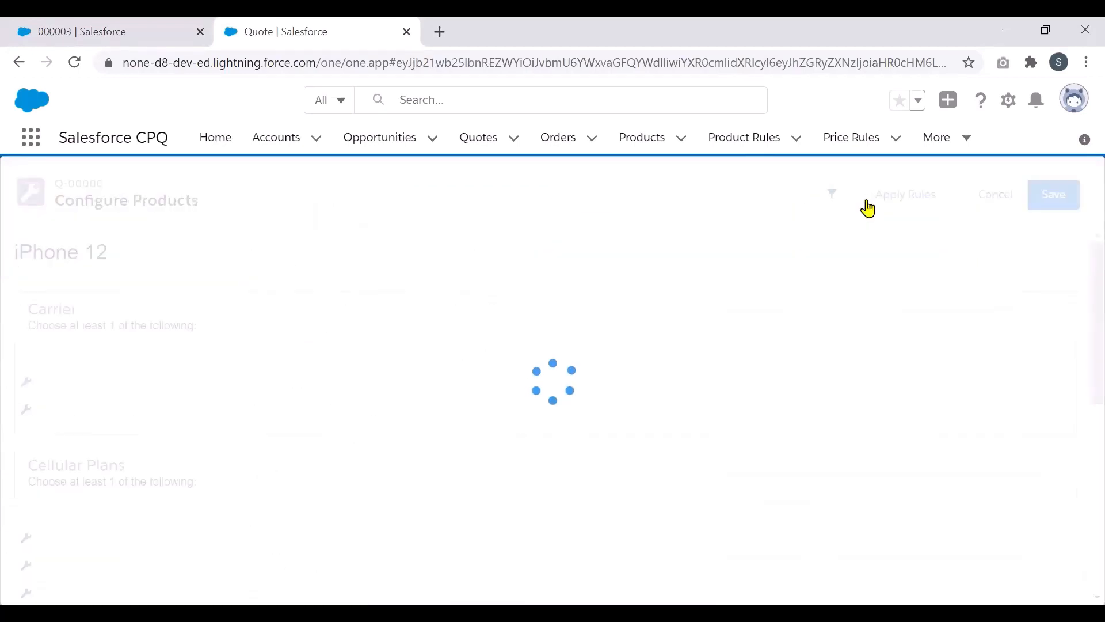
pyautogui.click(279, 360)
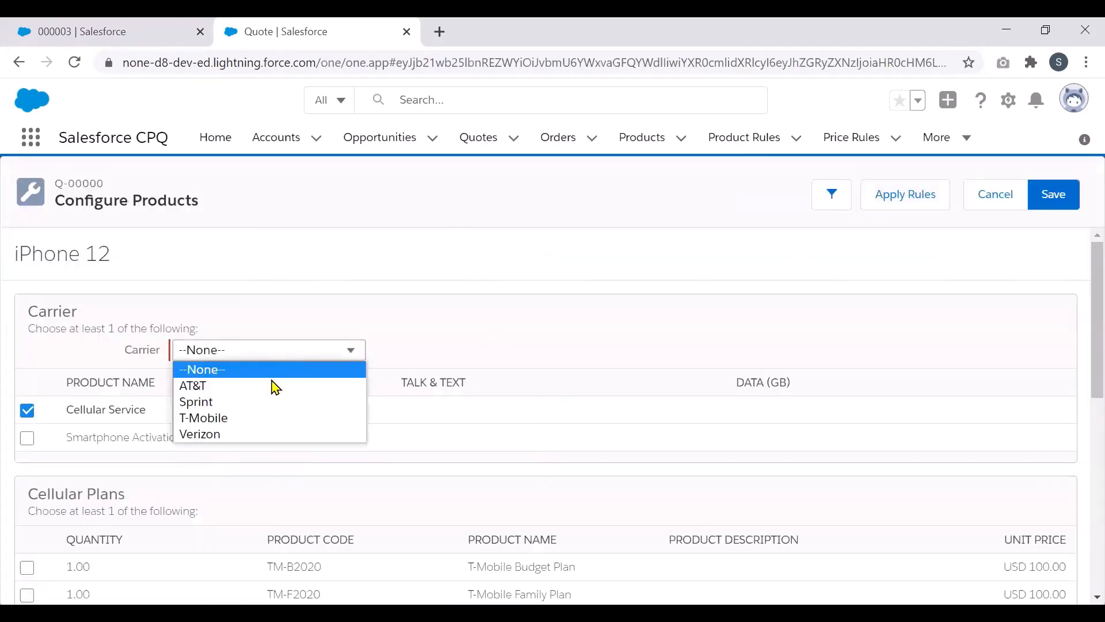
pyautogui.click(274, 386)
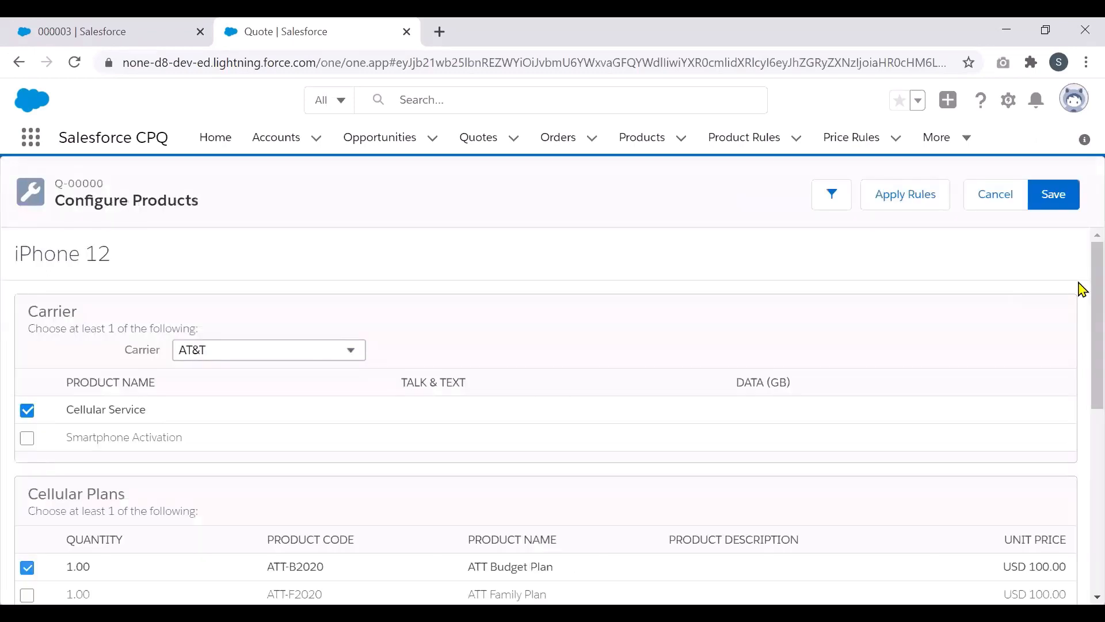
# Step: Select Apple Watch Series 5 and save, then dismiss the upgrade alert and switch to Series 6
pyautogui.scroll(-2, 1080, 310)
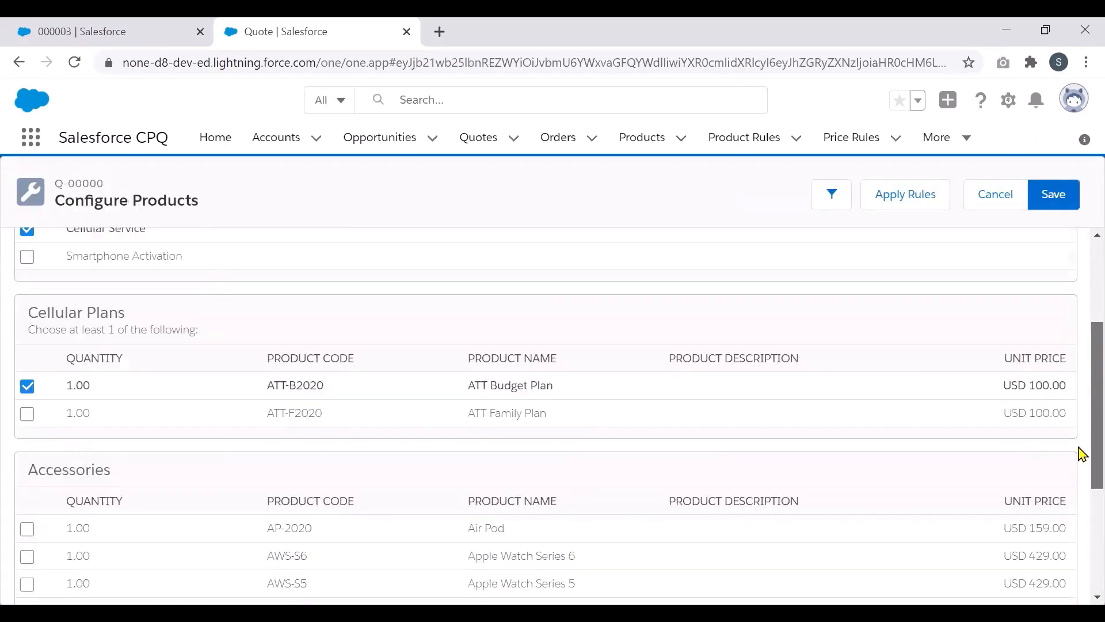
pyautogui.scroll(-4, 1081, 451)
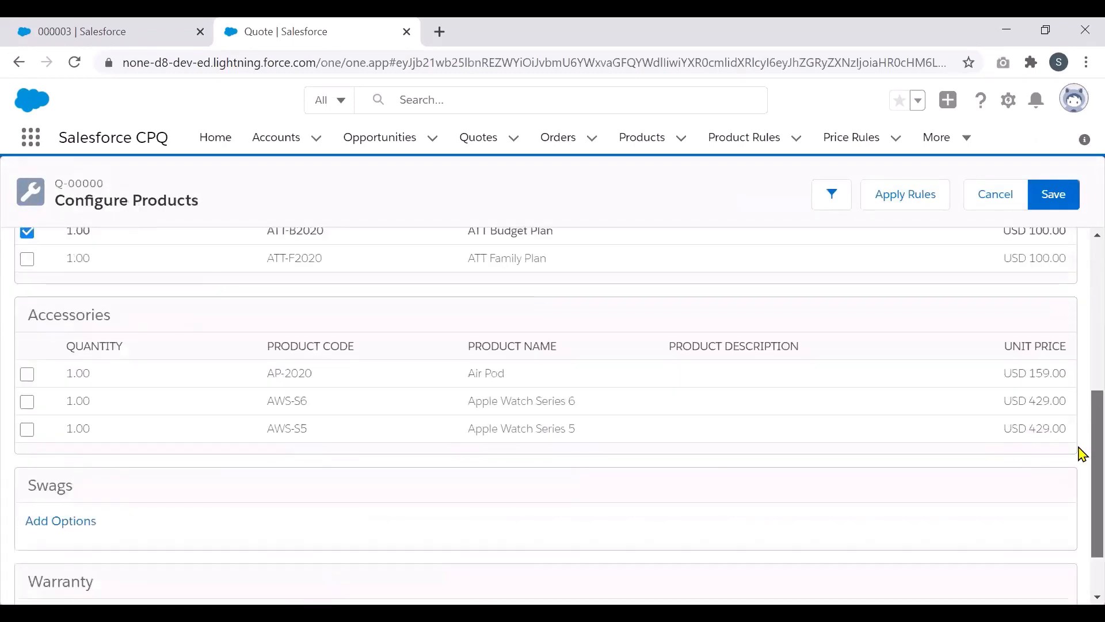
pyautogui.click(28, 433)
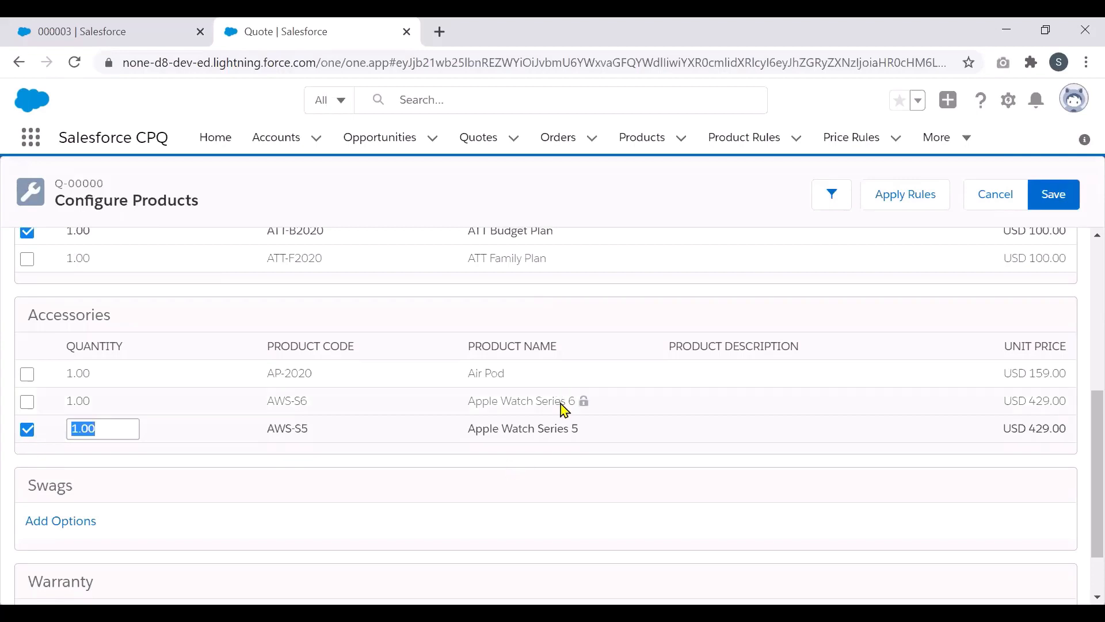
pyautogui.click(1068, 206)
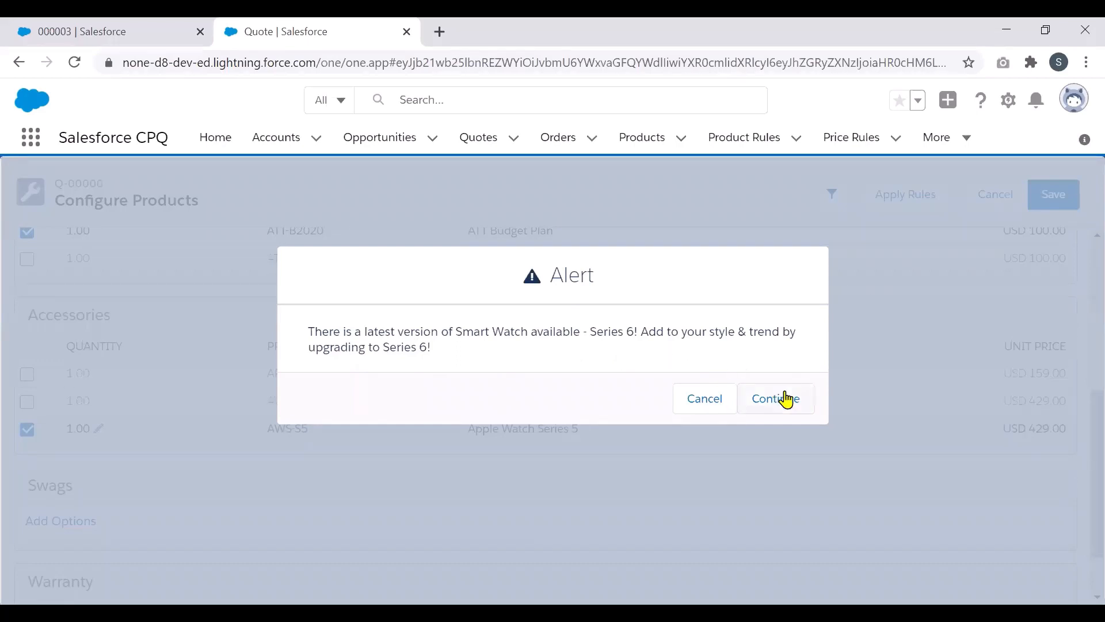
pyautogui.click(699, 405)
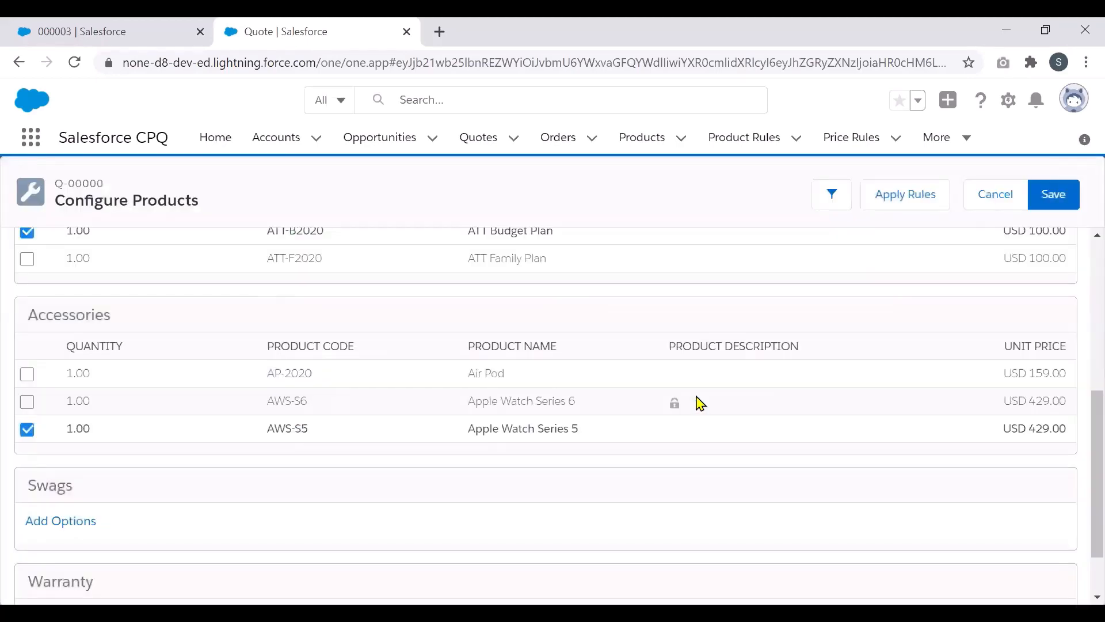
pyautogui.click(27, 431)
pyautogui.click(29, 403)
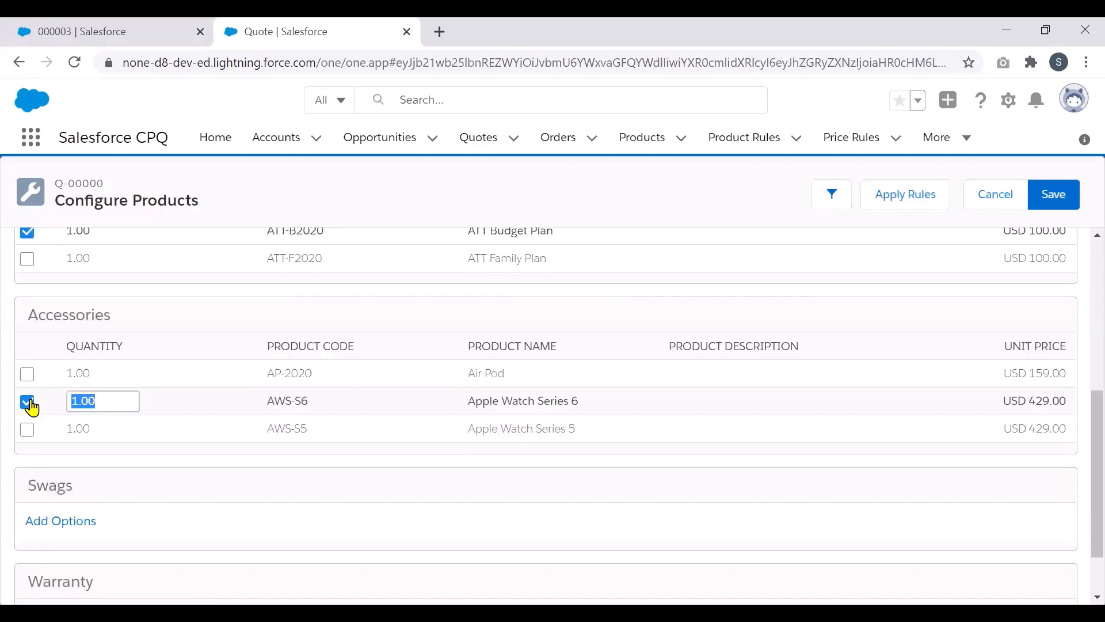
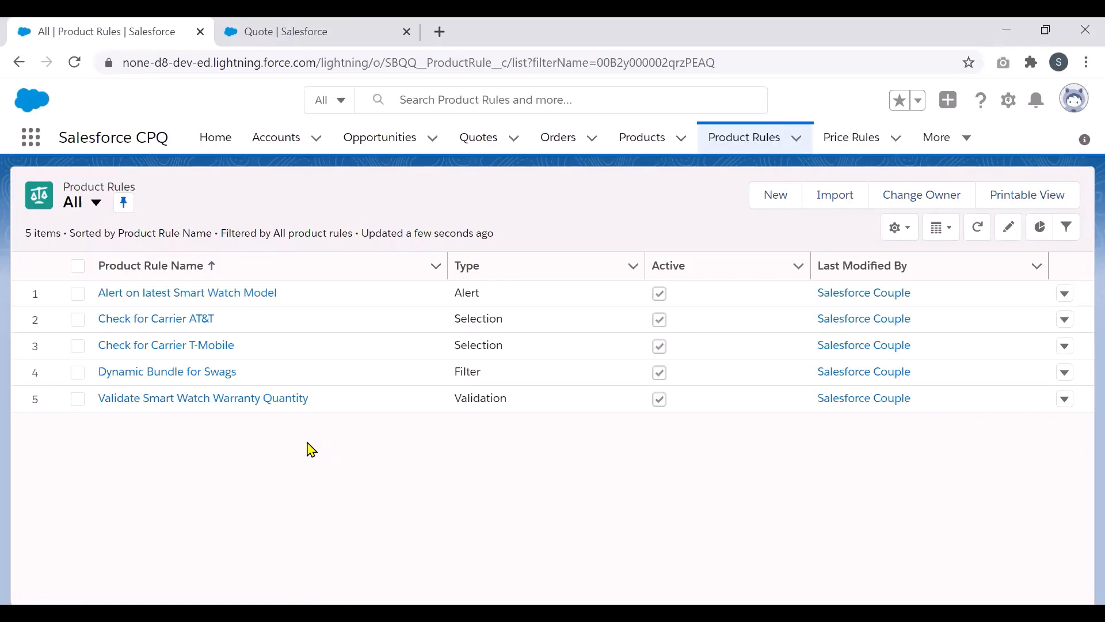
# Step: Open the Check for Carrier AT&T rule to see its Carrier__c error condition and four product actions
pyautogui.click(149, 331)
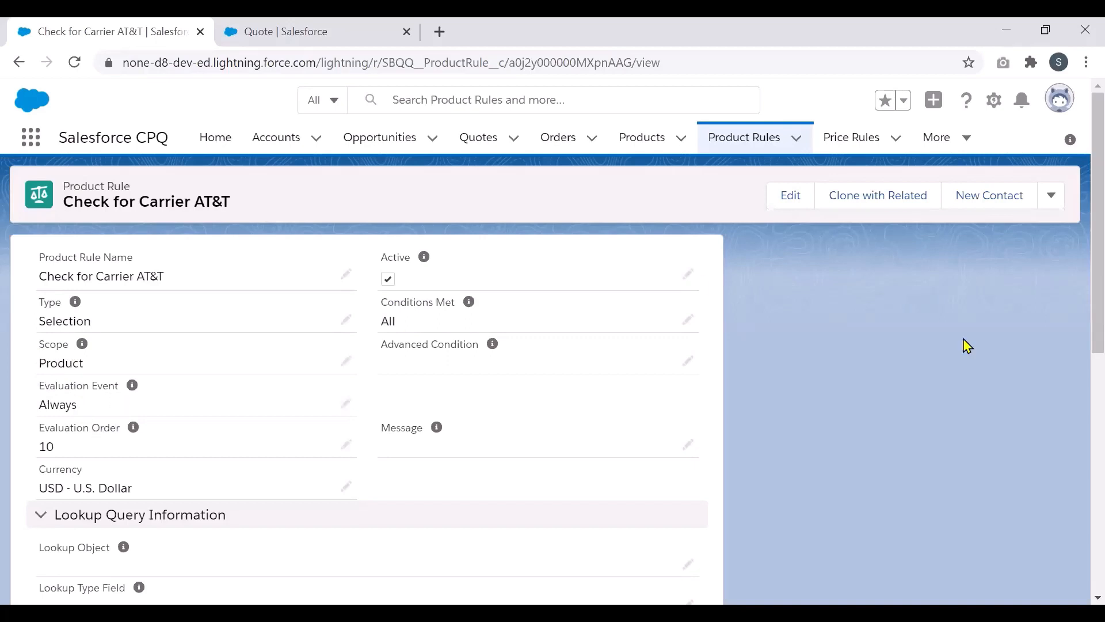
pyautogui.scroll(-4, 1083, 311)
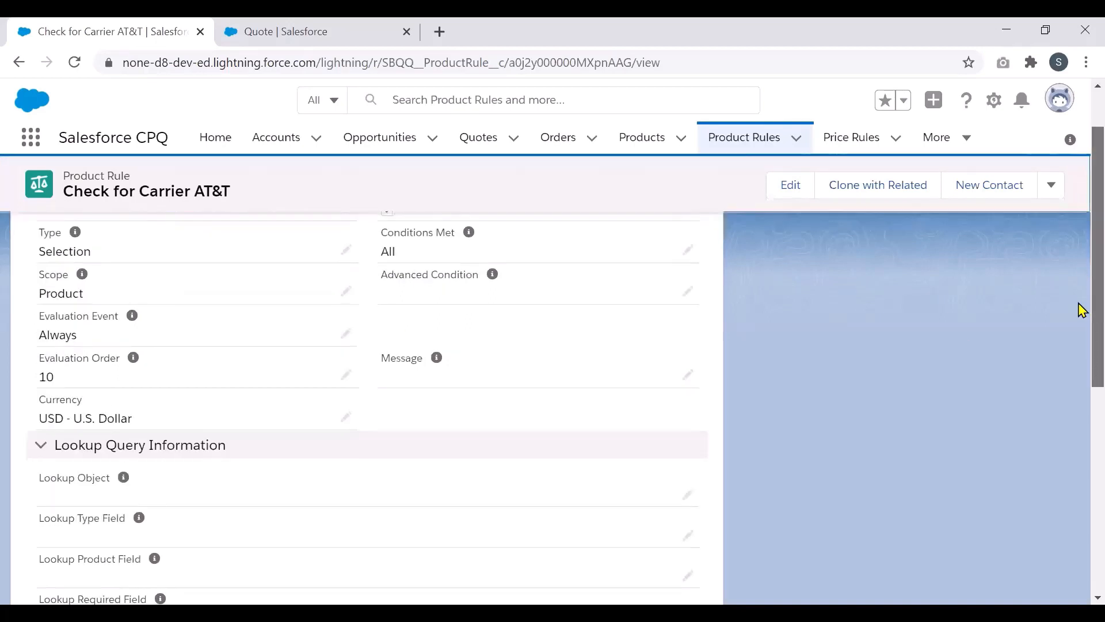
pyautogui.scroll(-4, 1082, 389)
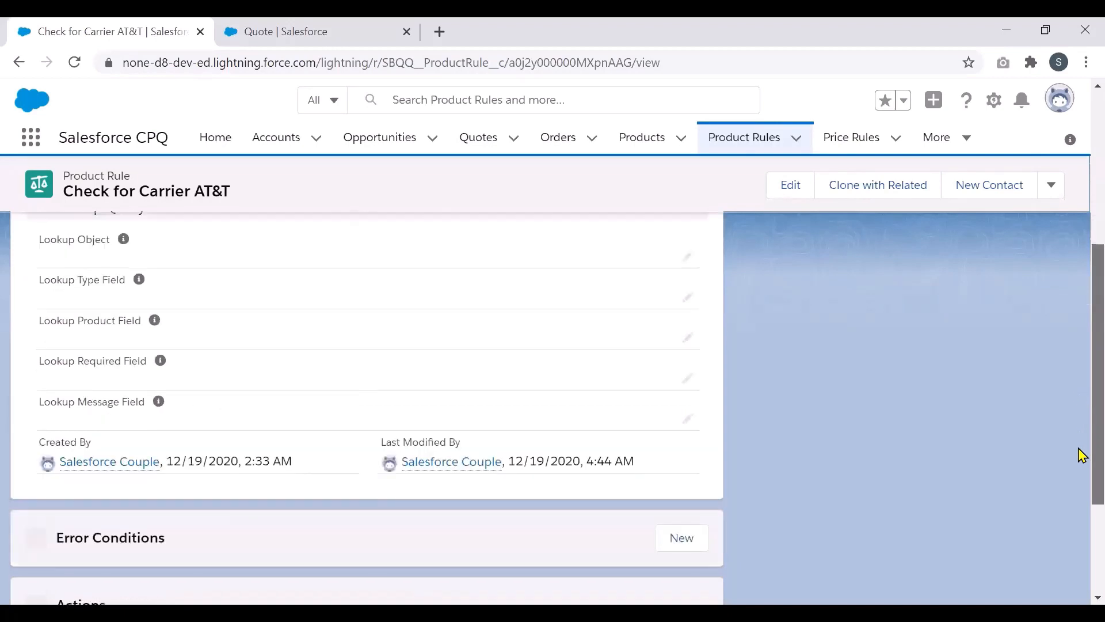
pyautogui.scroll(-3, 1081, 506)
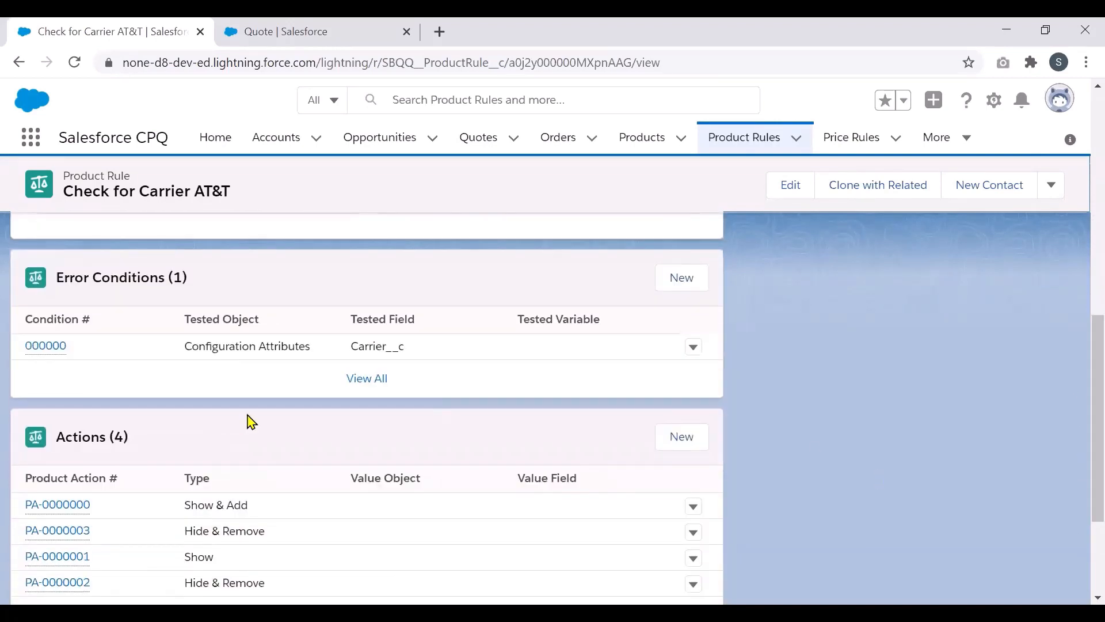
# Step: Open error condition 000000 in a new tab and confirm it tests Carrier__c equals AT&T
pyautogui.rightClick(51, 348)
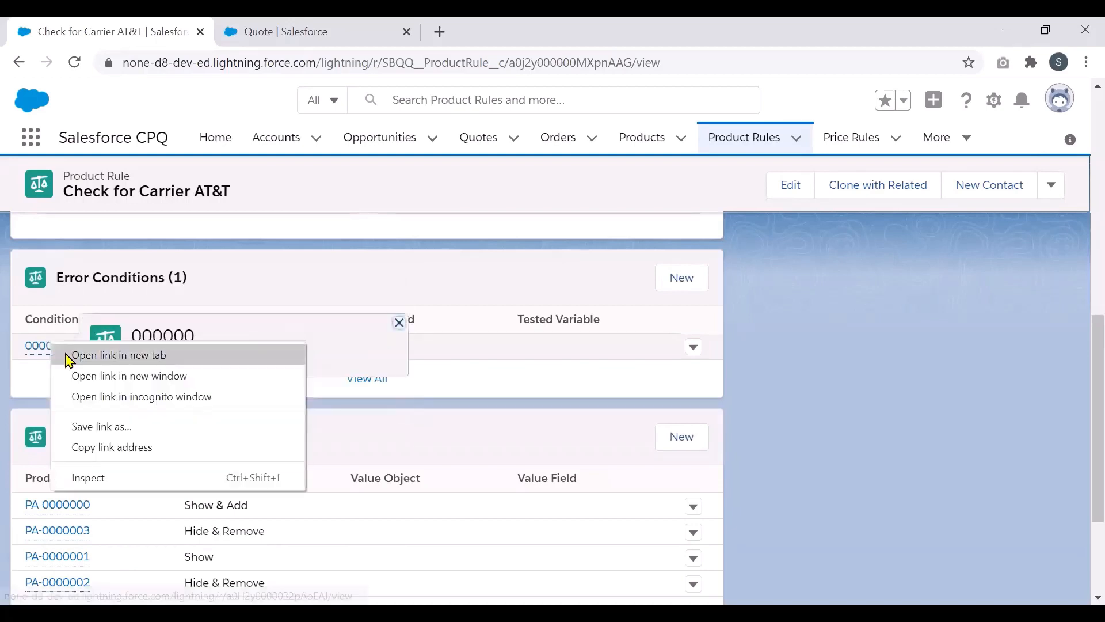
pyautogui.click(86, 354)
pyautogui.click(248, 31)
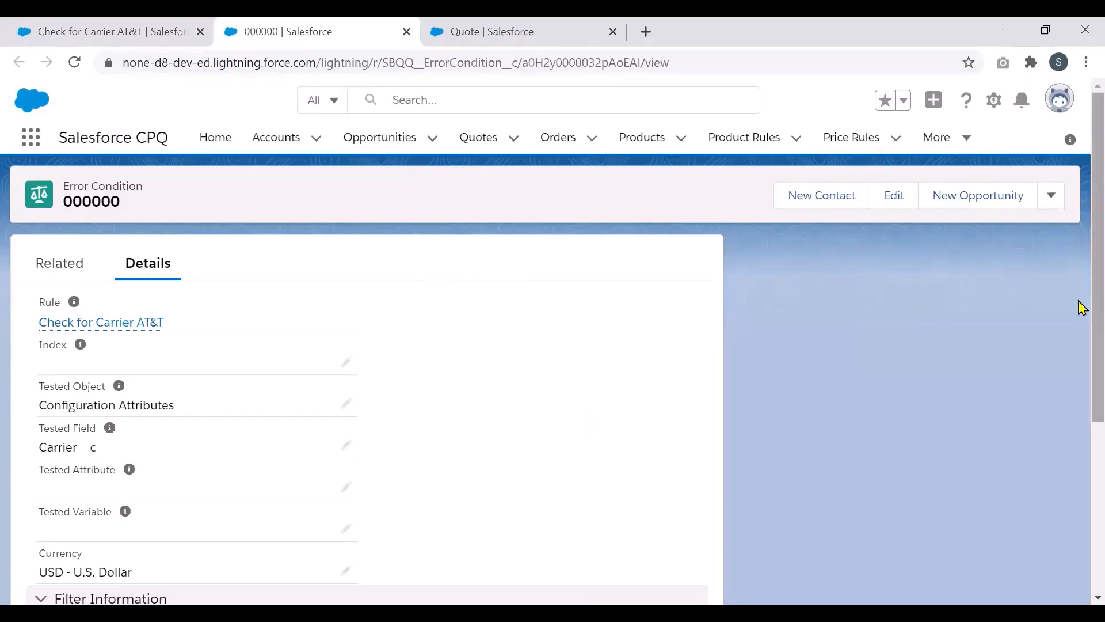
pyautogui.scroll(-2, 1082, 325)
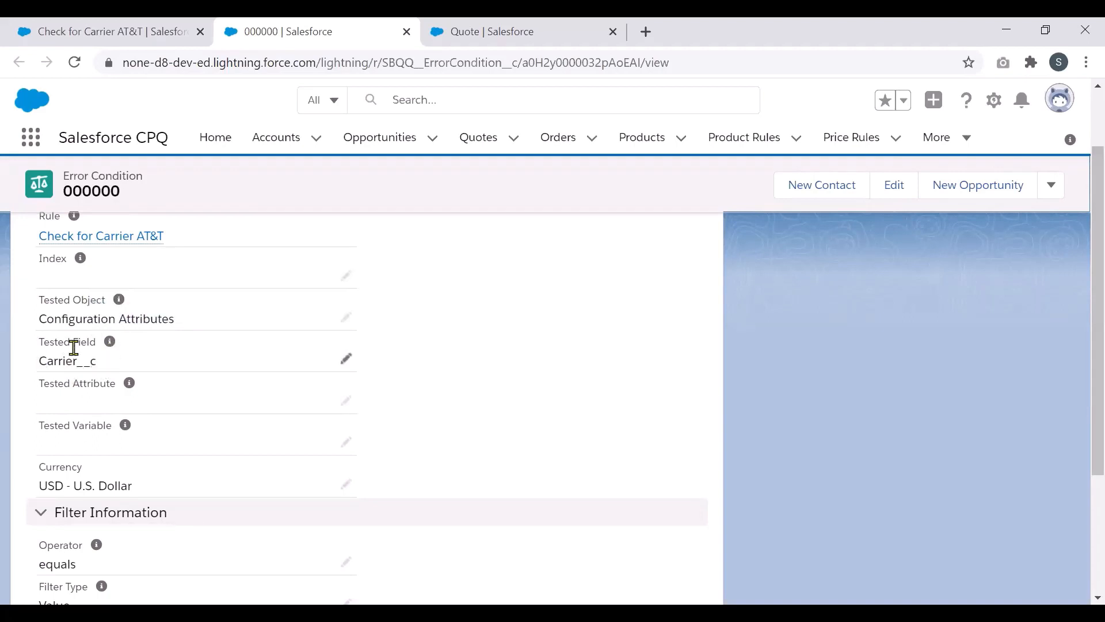
pyautogui.moveTo(109, 349)
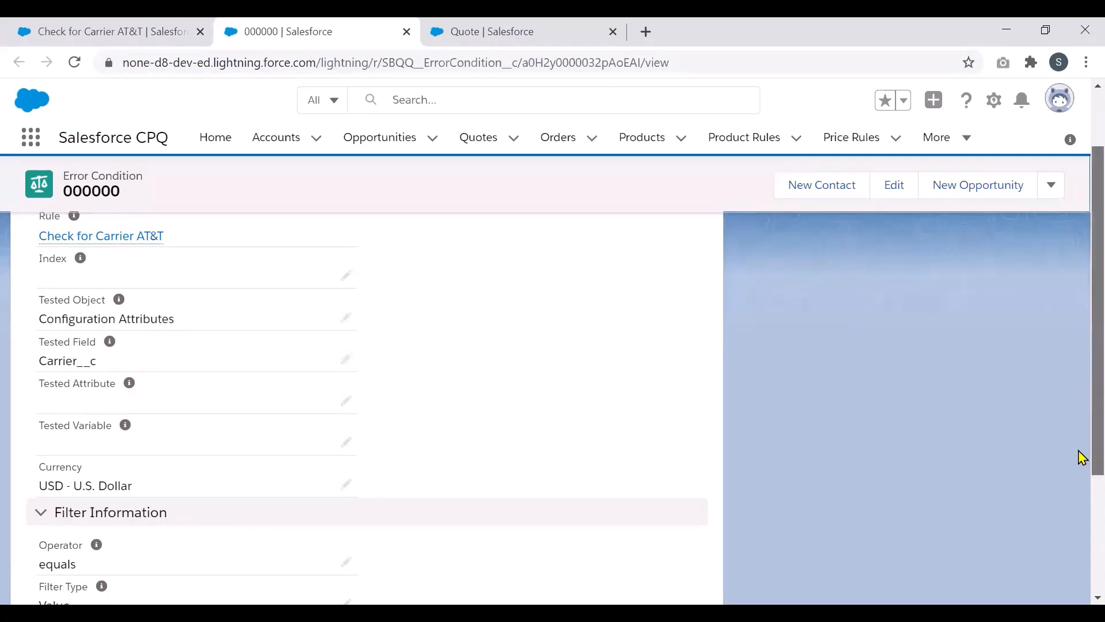
pyautogui.scroll(-2, 1080, 384)
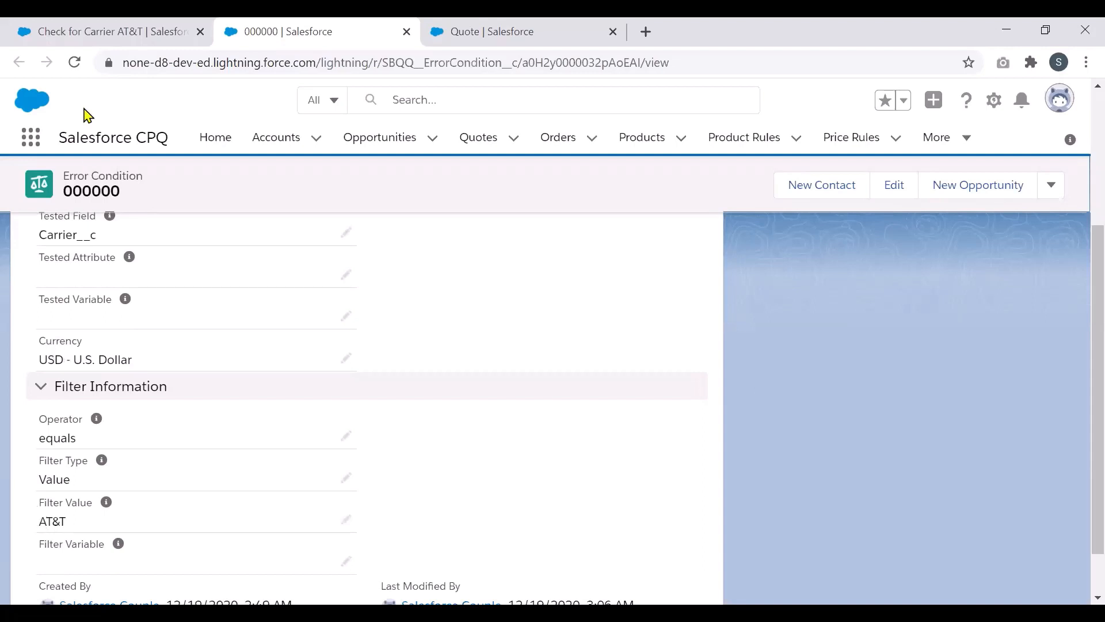
# Step: Open product action PA-0000000 (Show & Add, required ATT Budget Plan) in a new tab
pyautogui.click(91, 30)
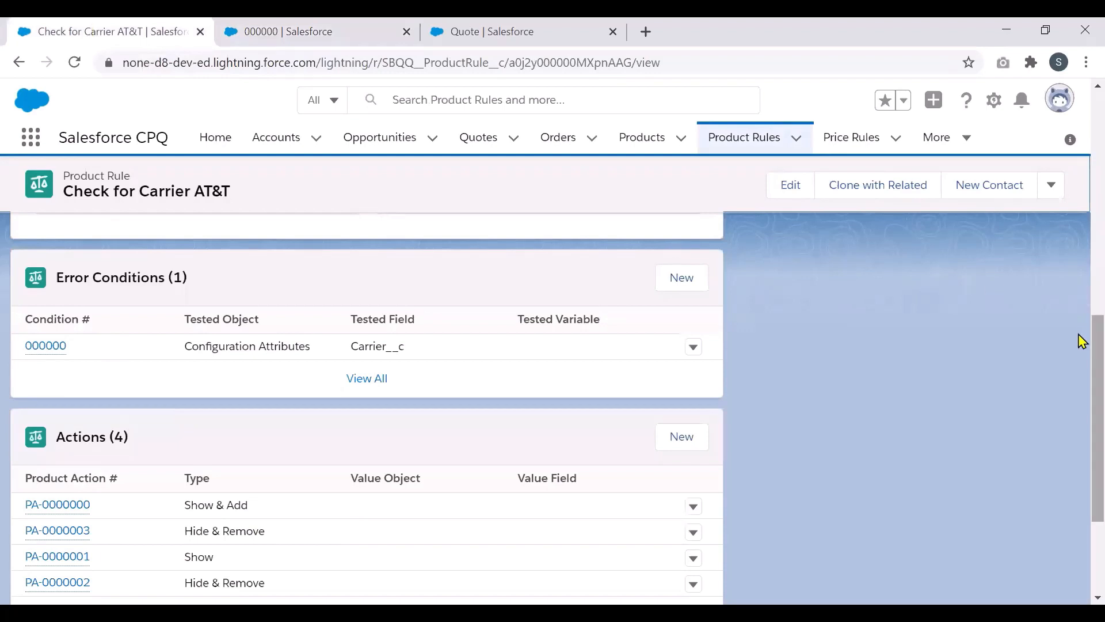
pyautogui.scroll(-1, 1081, 360)
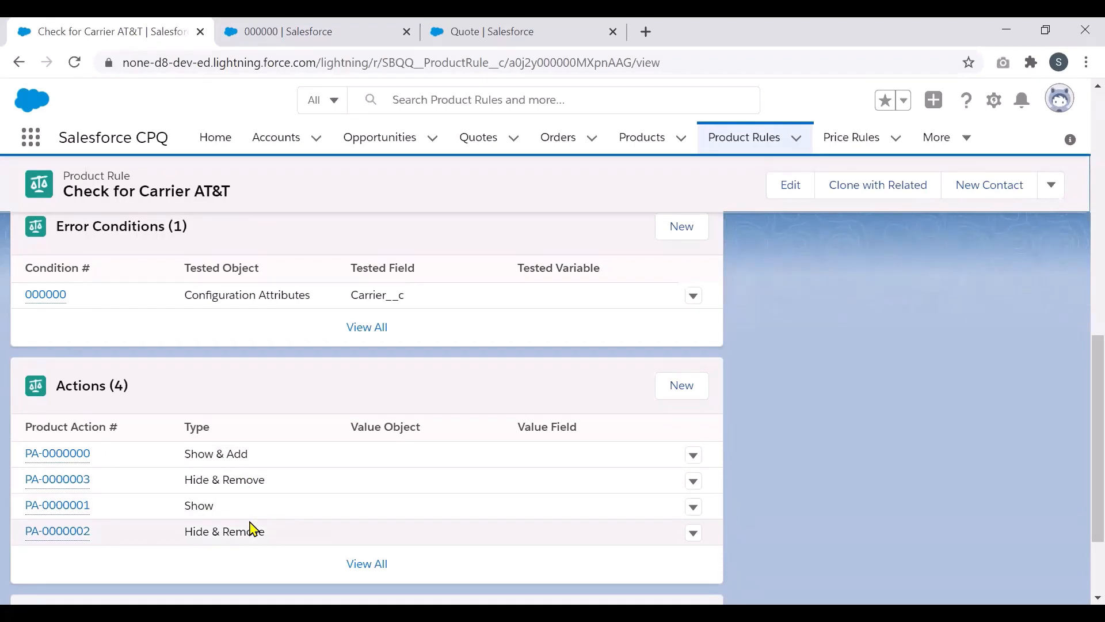
pyautogui.rightClick(74, 459)
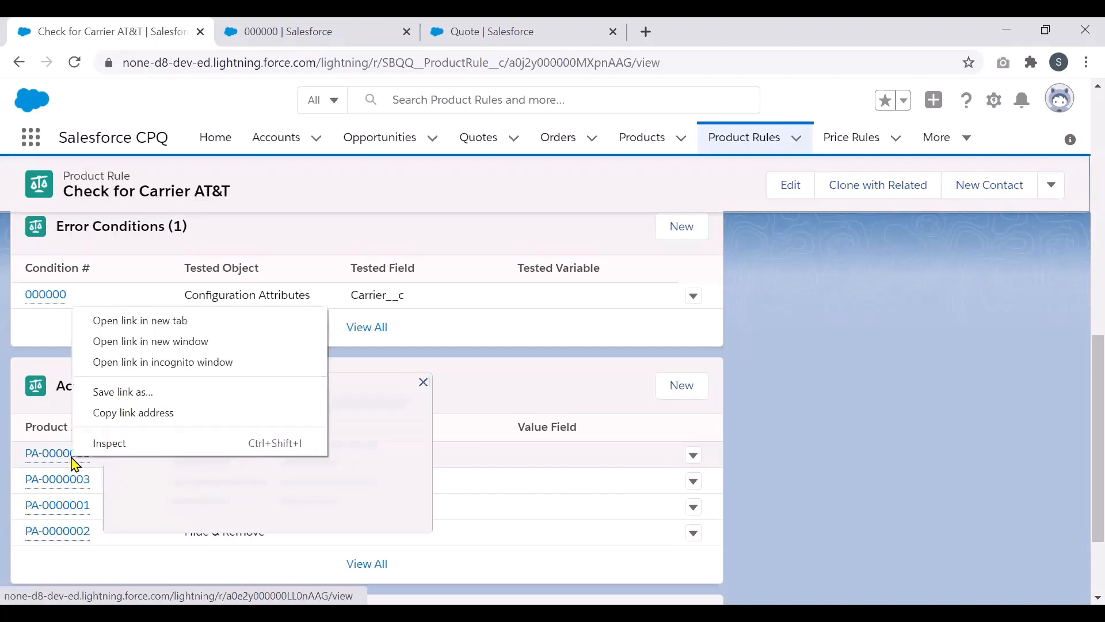
pyautogui.click(128, 321)
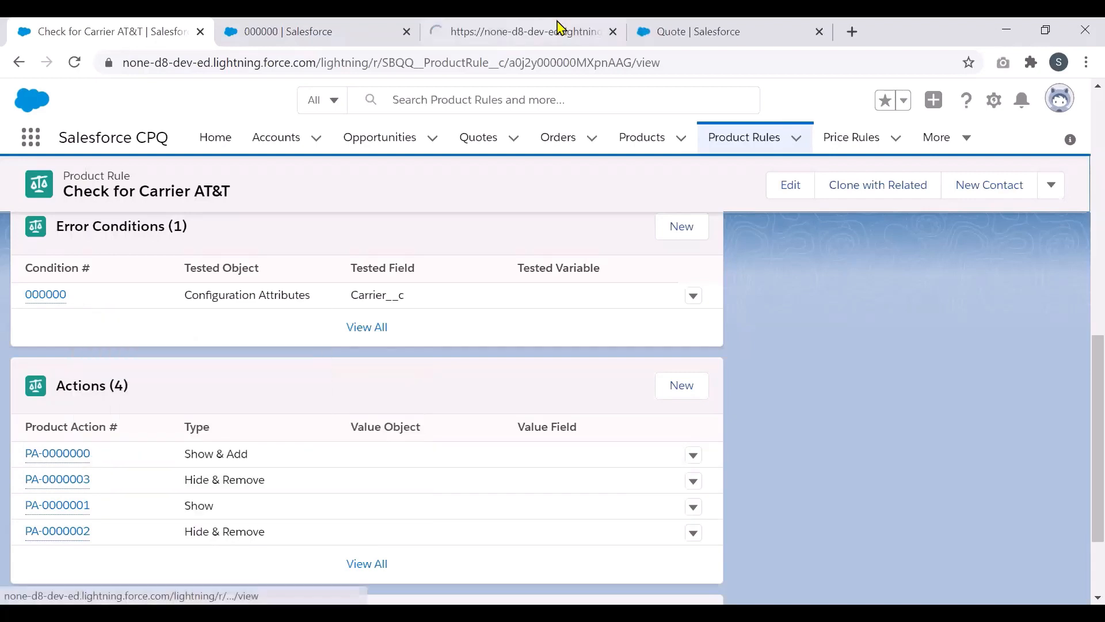
pyautogui.click(550, 30)
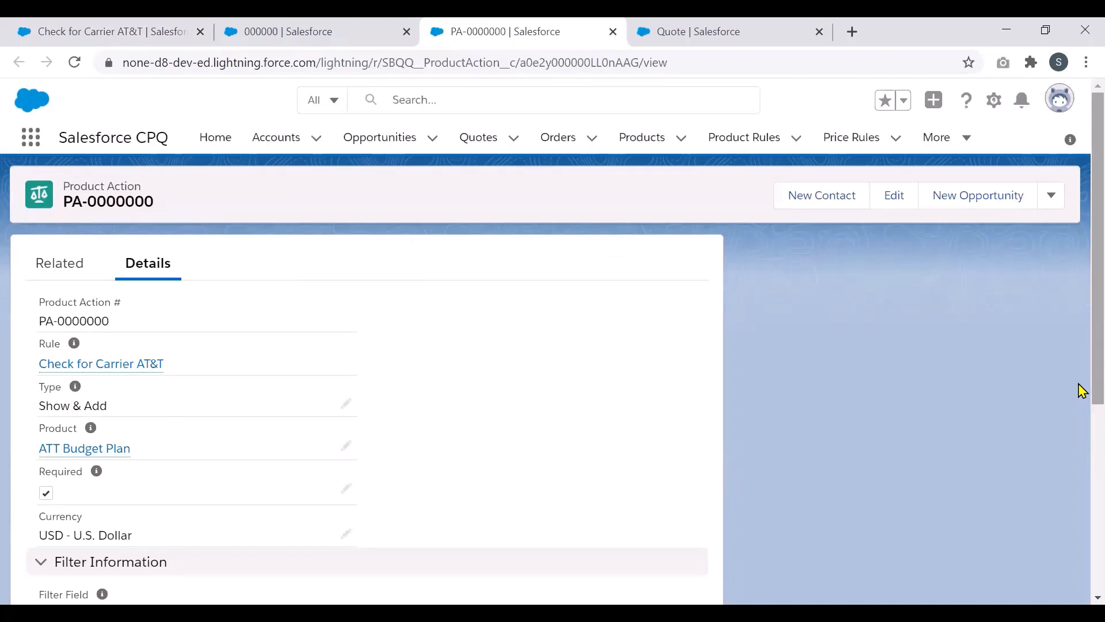
pyautogui.moveTo(1080, 385); pyautogui.dragTo(1080, 418)
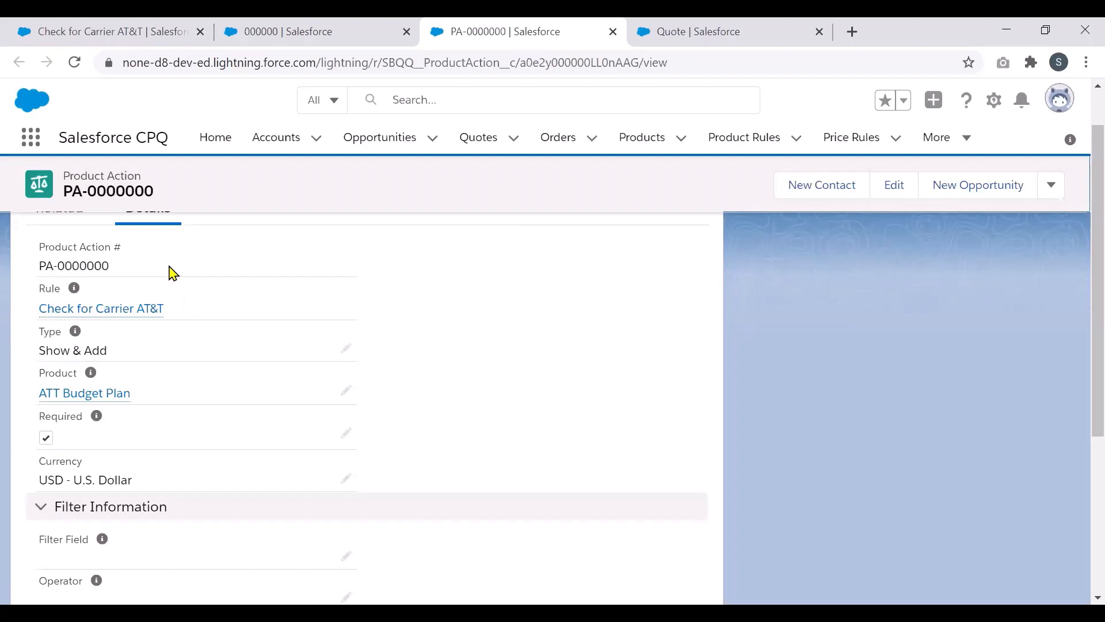
pyautogui.click(347, 352)
pyautogui.click(340, 367)
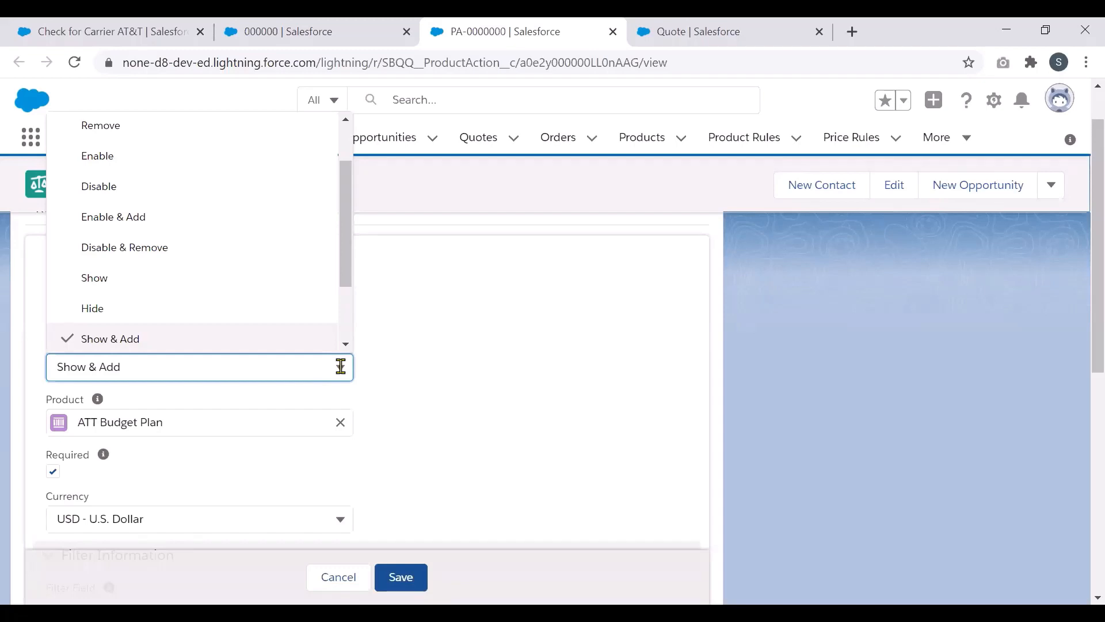
pyautogui.click(509, 374)
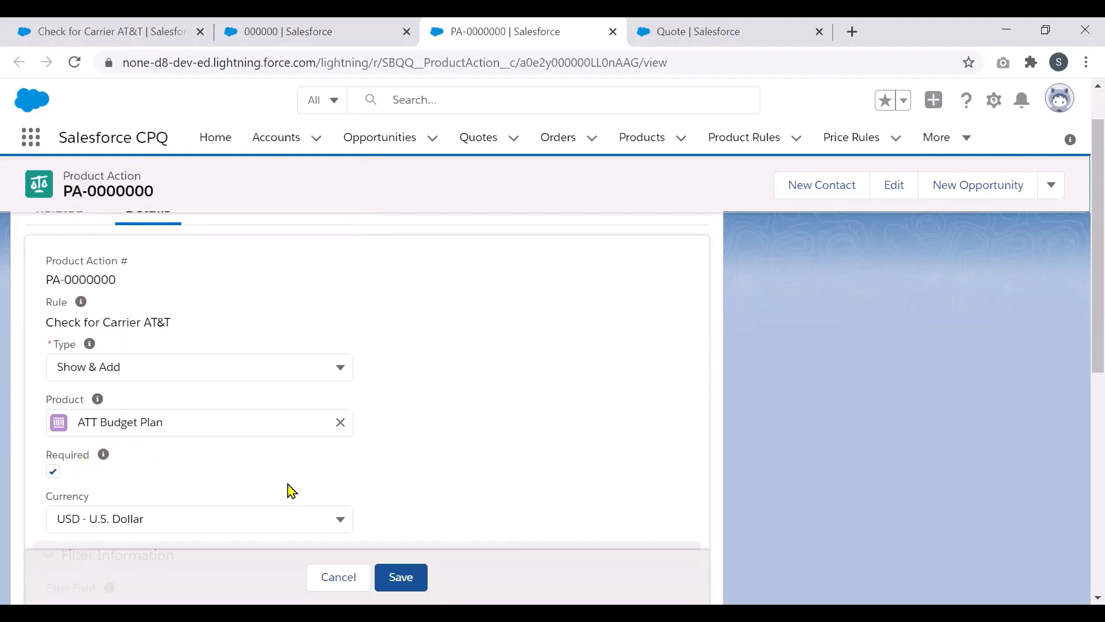
pyautogui.click(338, 577)
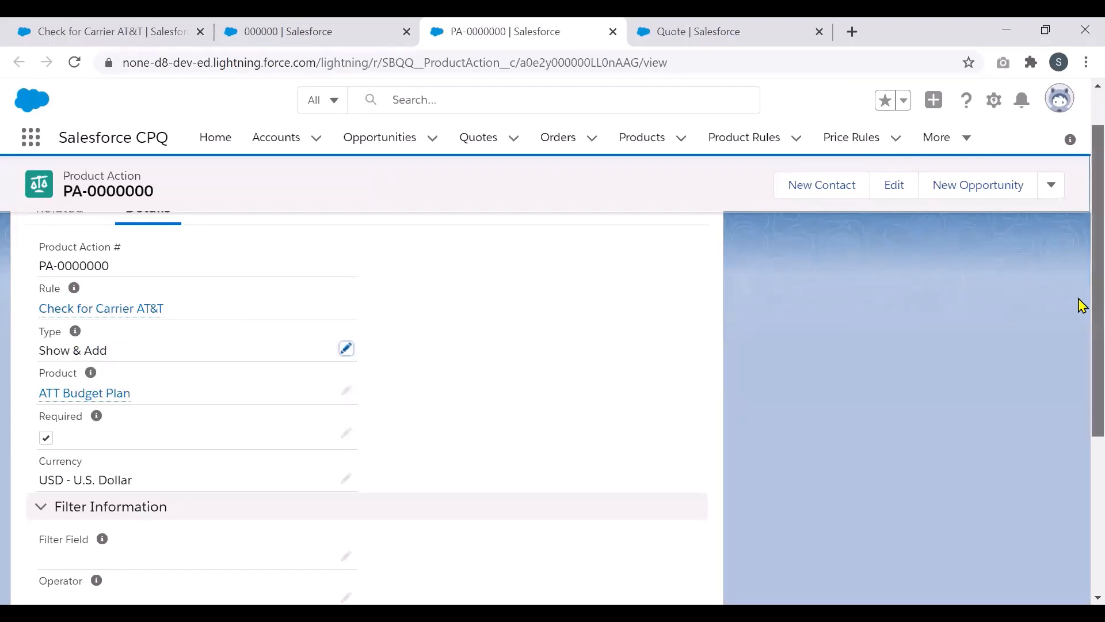
# Step: Read PA-0000000's fields: type Show & Add, product ATT Budget Plan, Required, and empty filter fields
pyautogui.scroll(-1, 1078, 296)
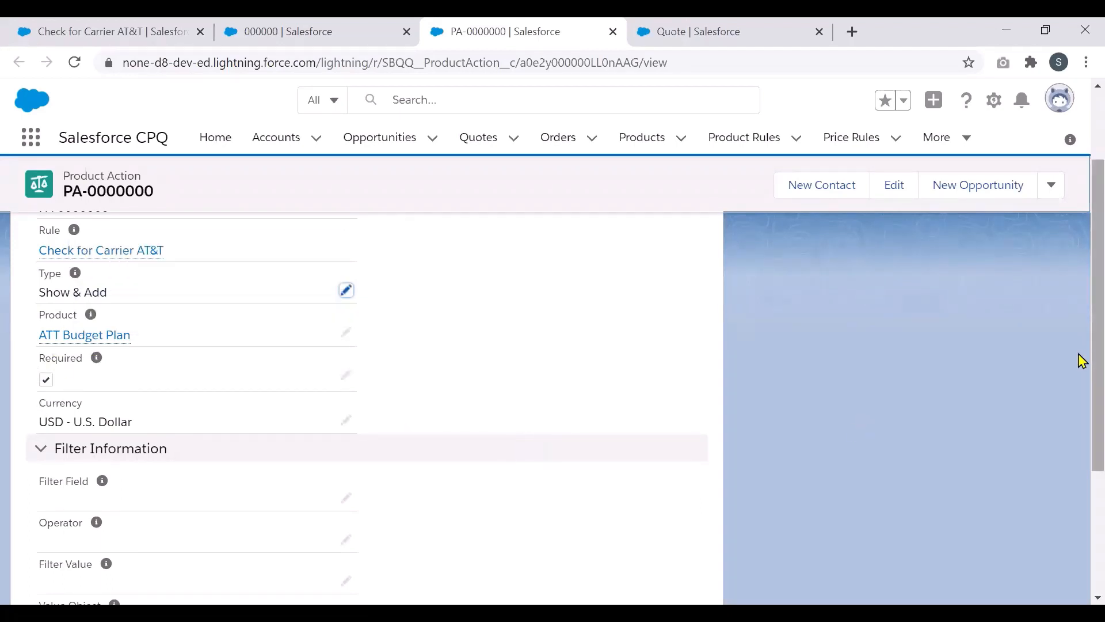
pyautogui.scroll(-3, 1079, 374)
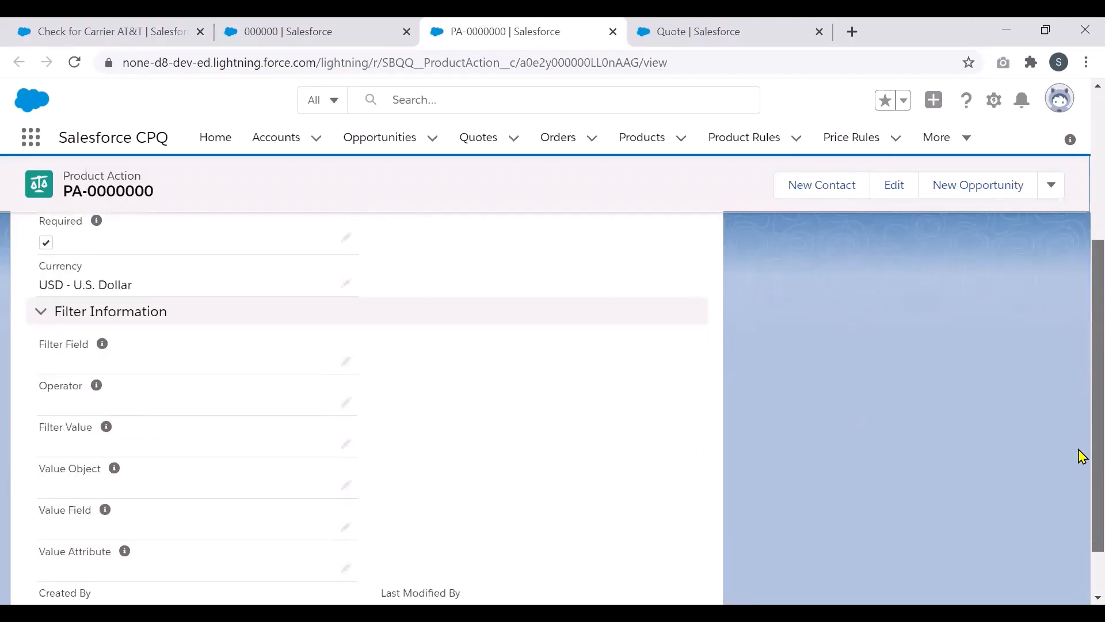
pyautogui.scroll(-1, 1080, 457)
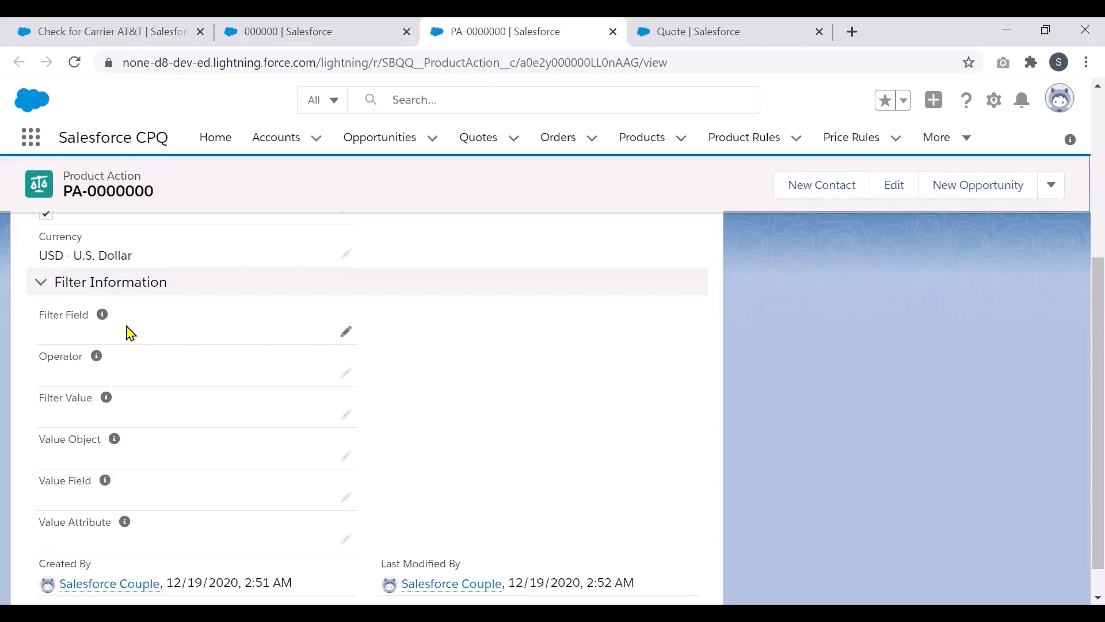
pyautogui.moveTo(96, 360)
pyautogui.moveTo(125, 525)
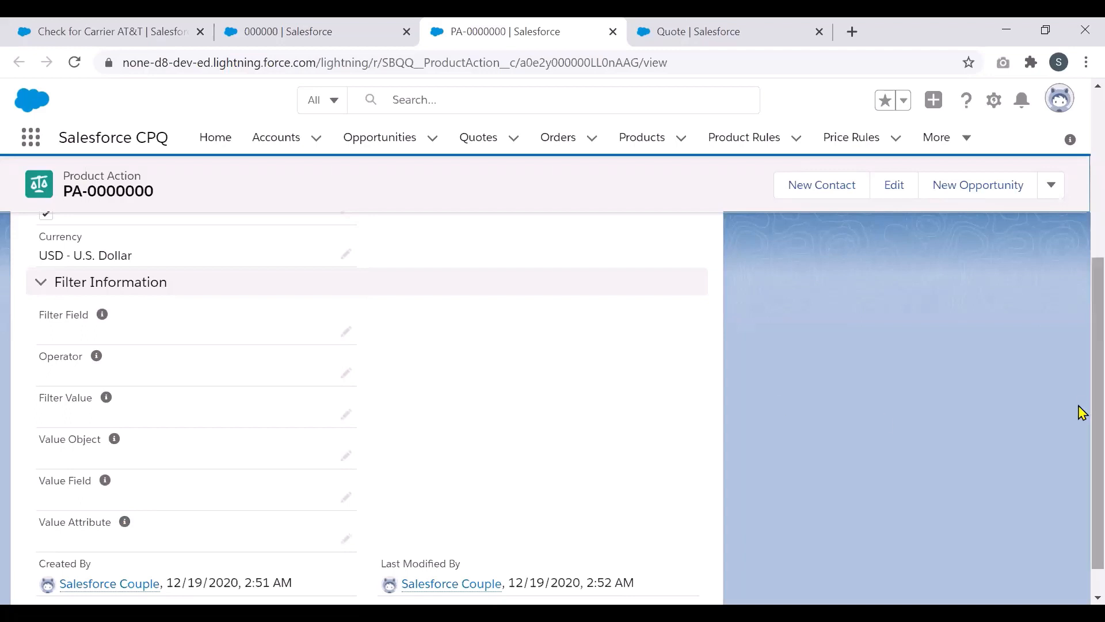
pyautogui.scroll(4, 1080, 360)
pyautogui.scroll(1, 1081, 247)
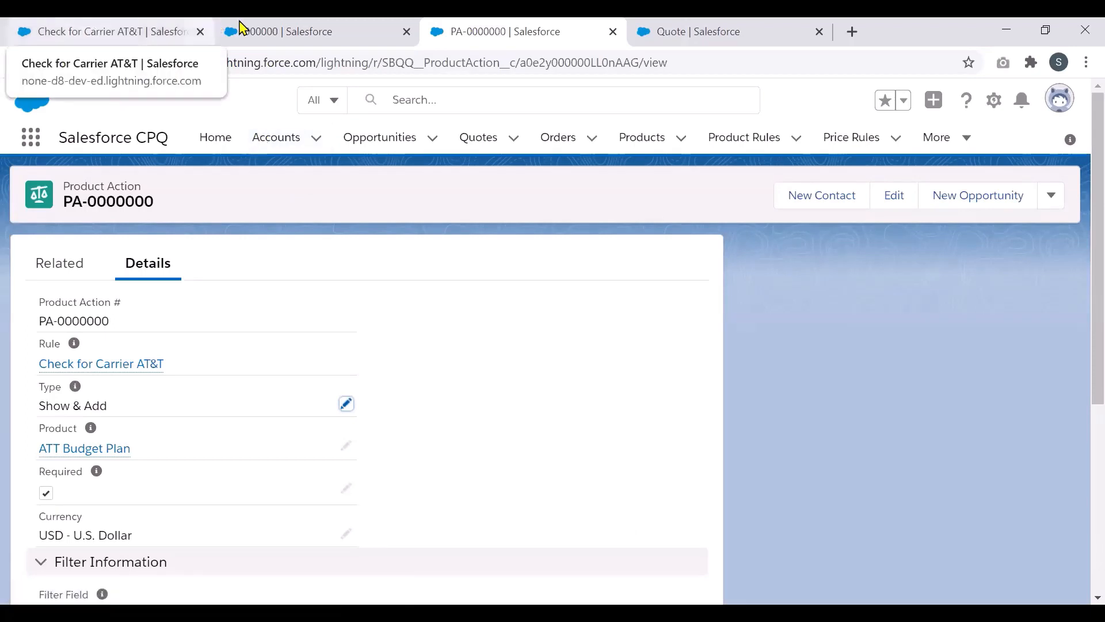
# Step: Open action PA-0000001 in a new tab: type Show, ATT Family Plan, not required, blank filters
pyautogui.click(130, 26)
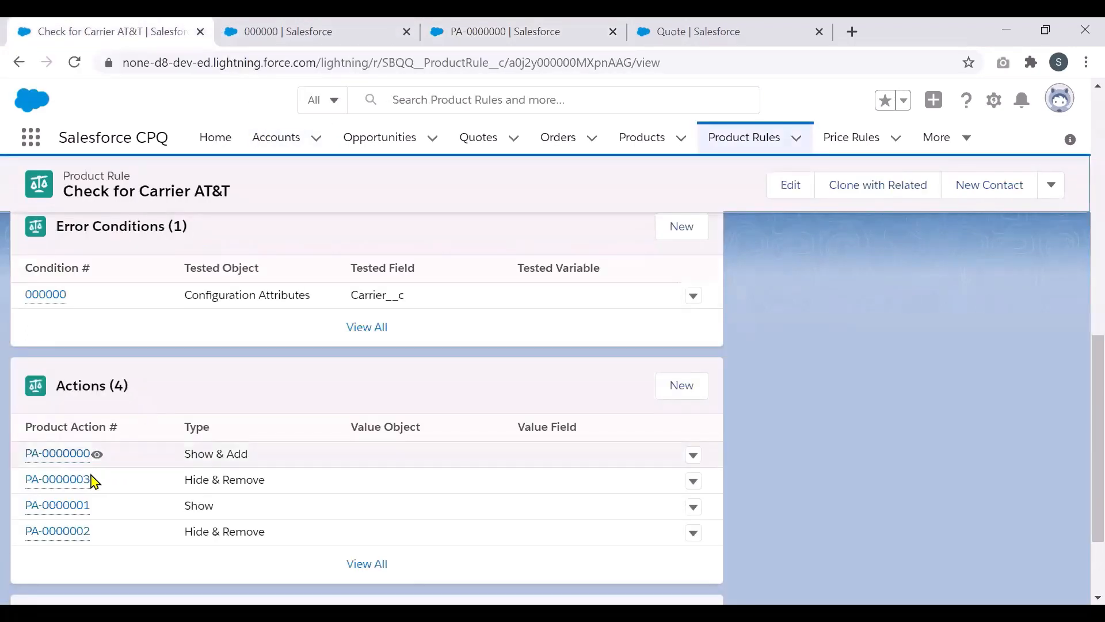
pyautogui.rightClick(82, 510)
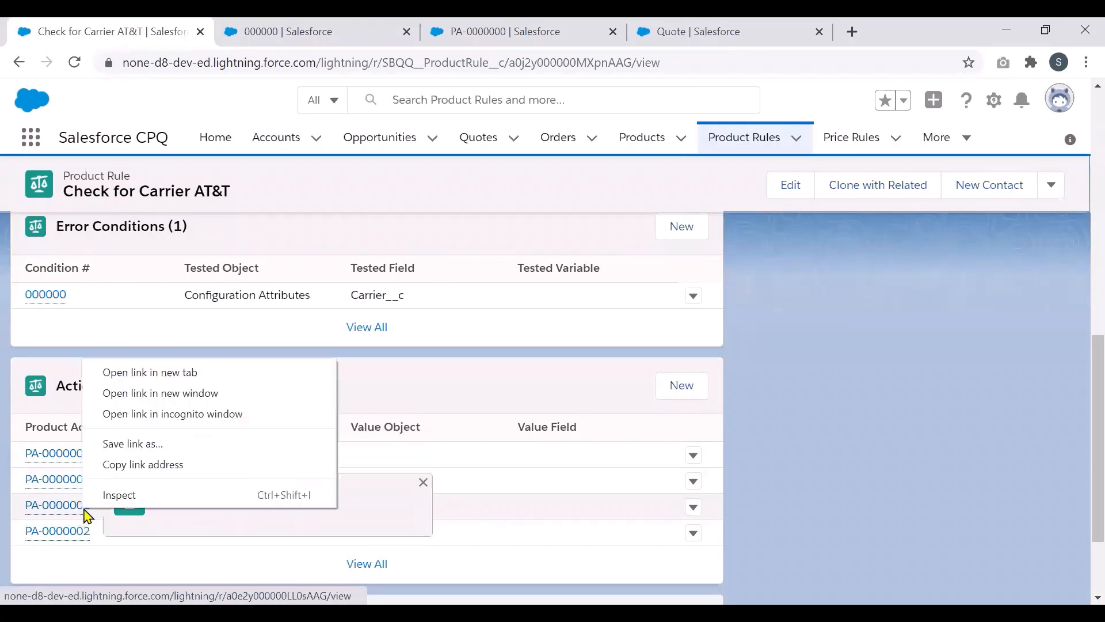
pyautogui.click(154, 373)
pyautogui.click(601, 31)
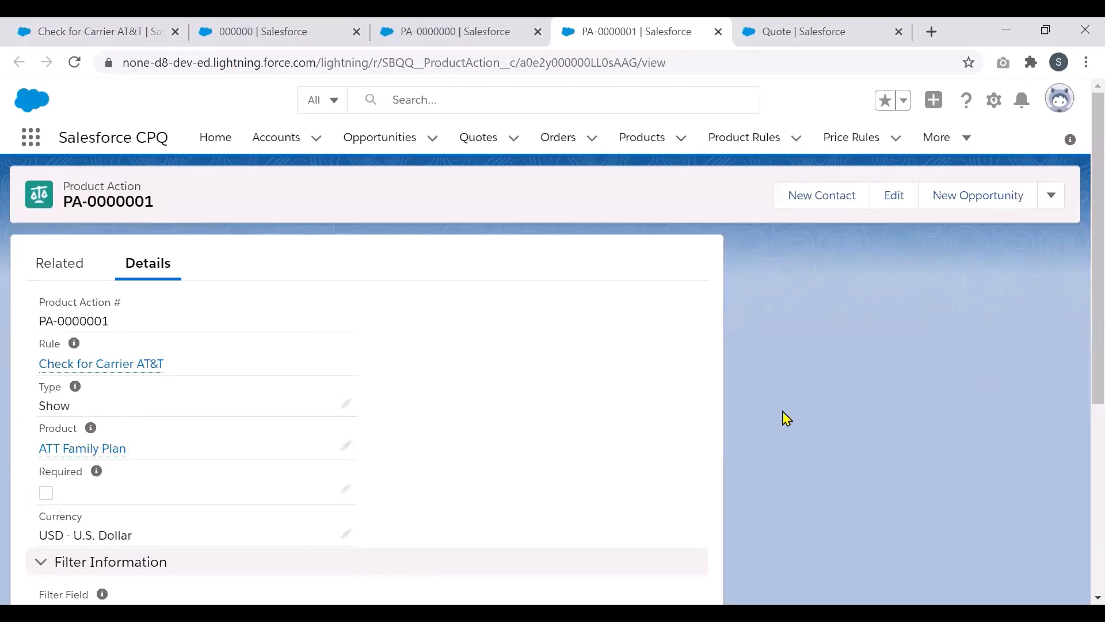
pyautogui.scroll(-3, 1081, 375)
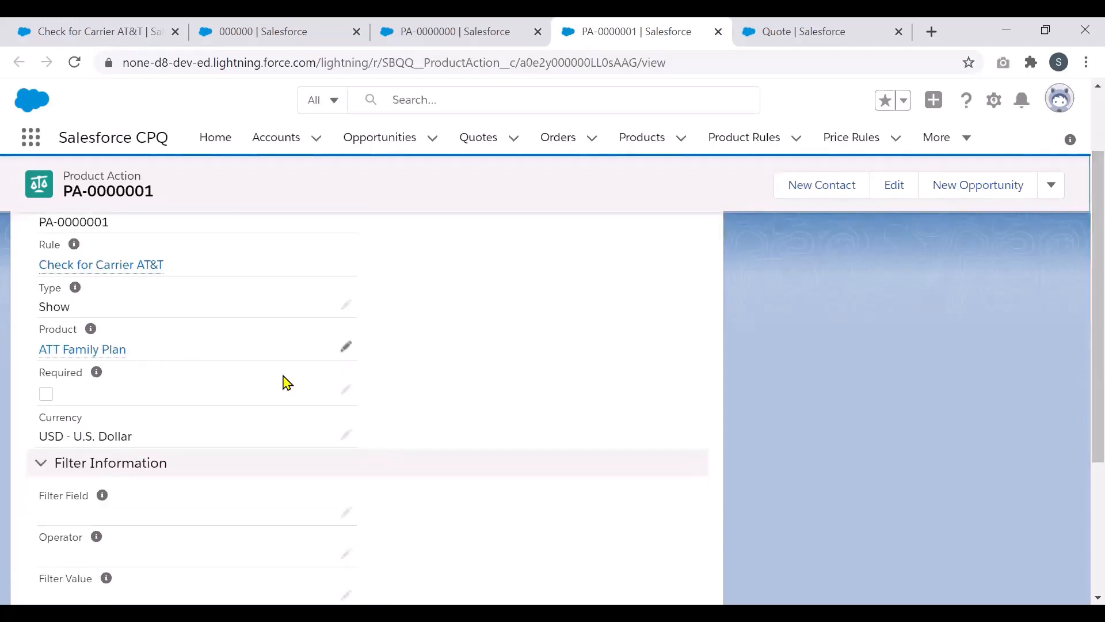
pyautogui.scroll(-3, 1081, 374)
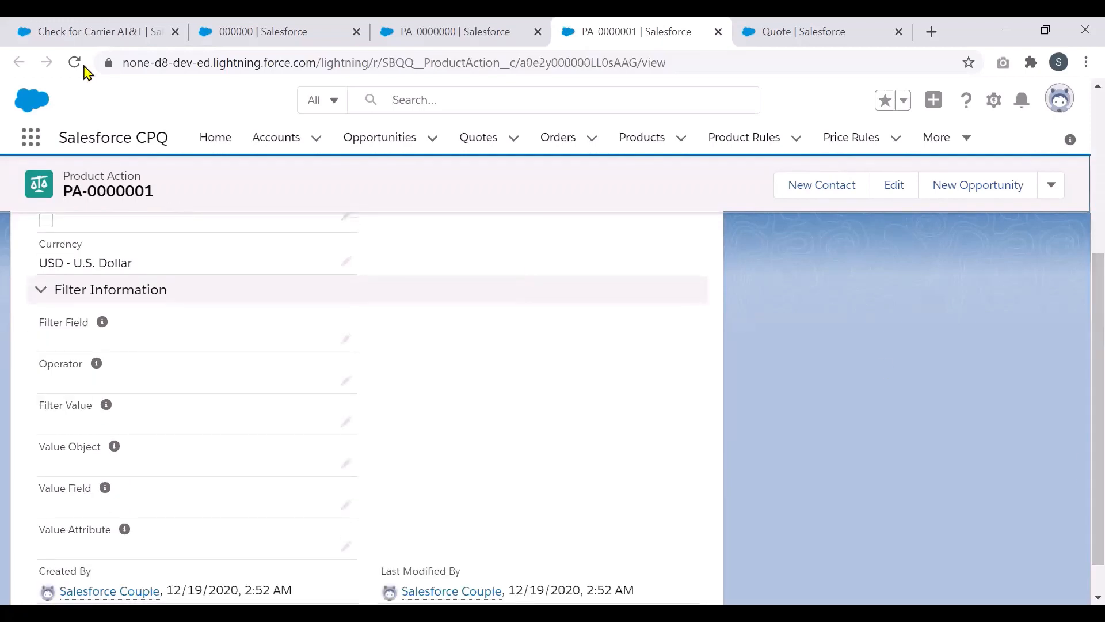
# Step: Open and review Hide & Remove actions PA-0000003 and PA-0000002 for the T-Mobile plans, then return to the AT&T rule
pyautogui.click(103, 31)
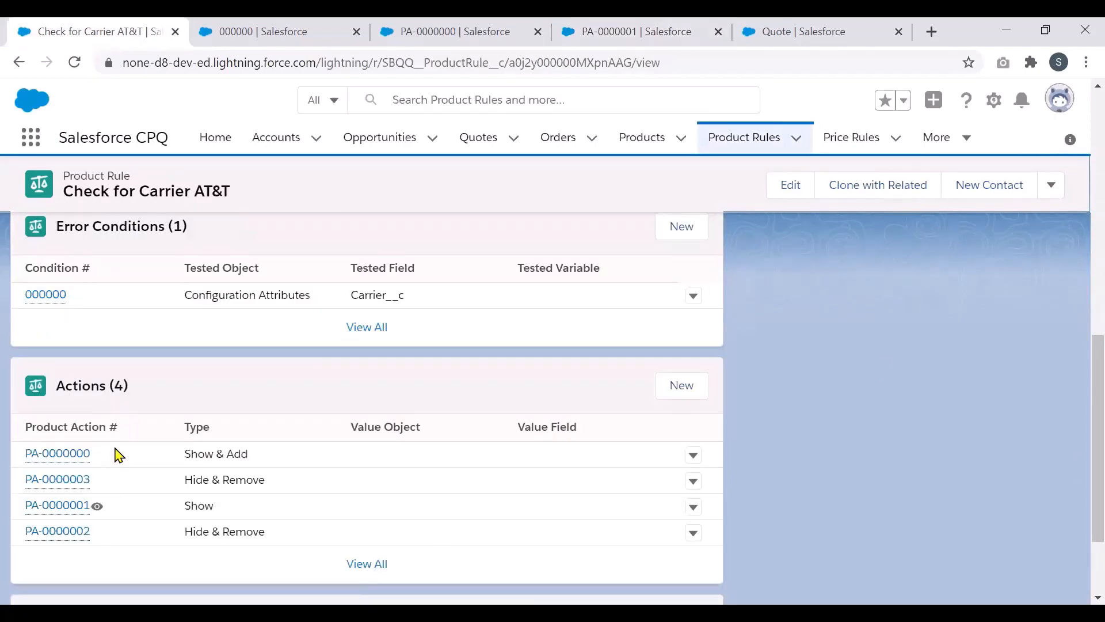
pyautogui.rightClick(74, 482)
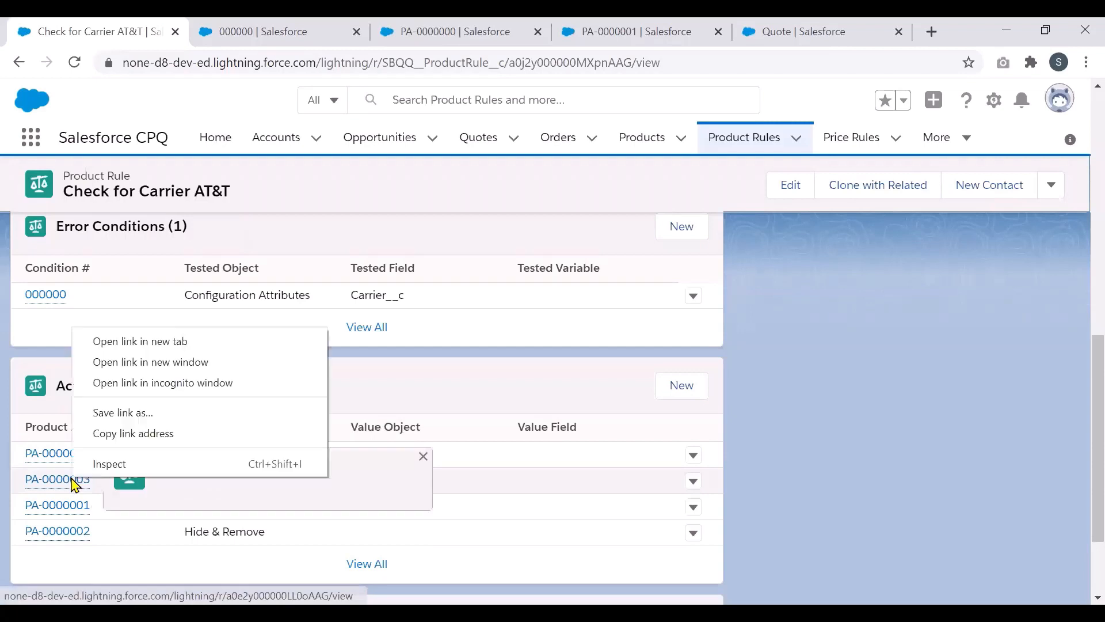
pyautogui.click(136, 343)
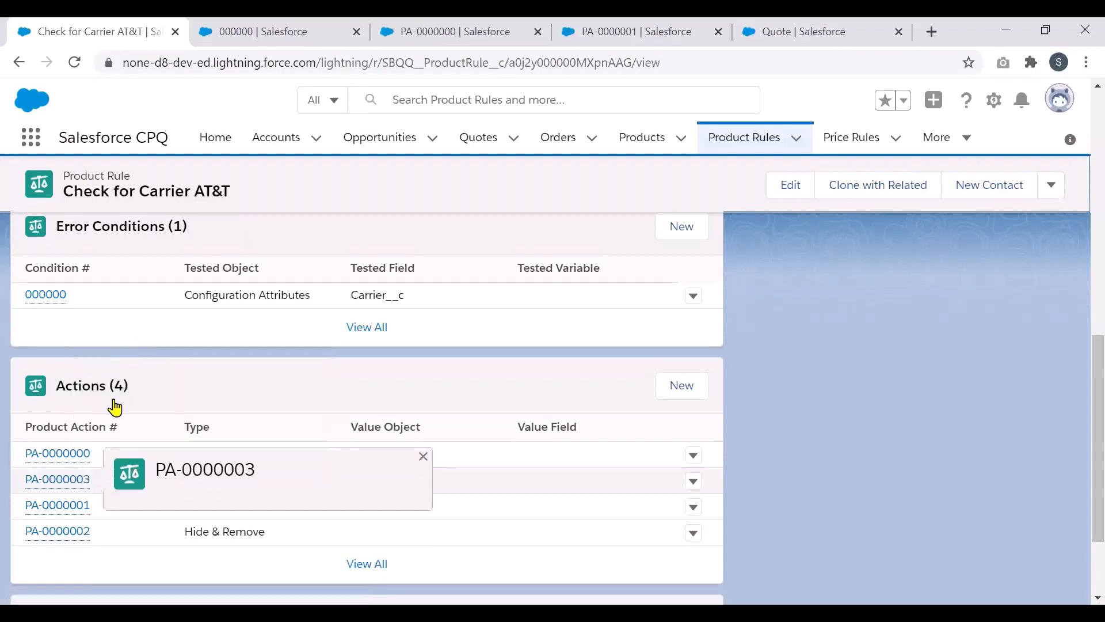
pyautogui.rightClick(62, 533)
pyautogui.click(122, 402)
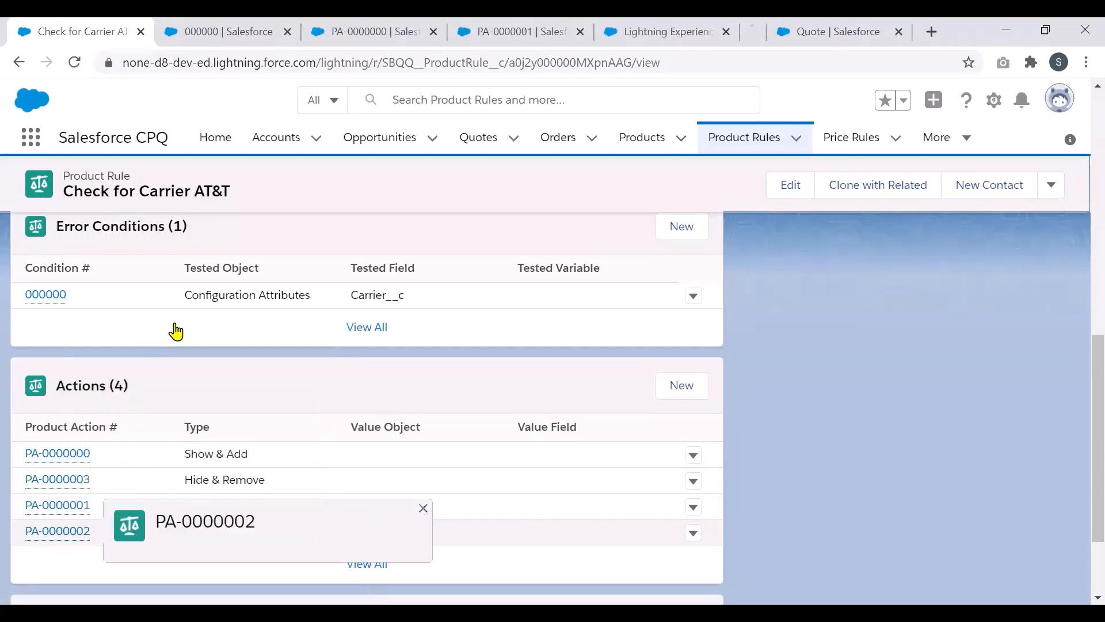
pyautogui.click(551, 38)
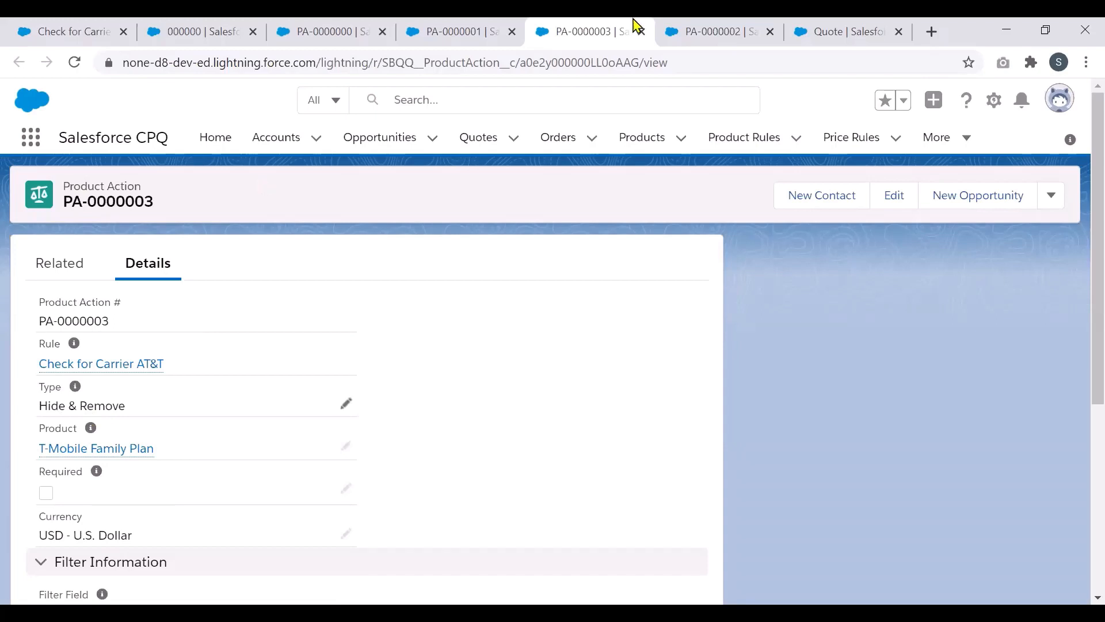
pyautogui.click(678, 32)
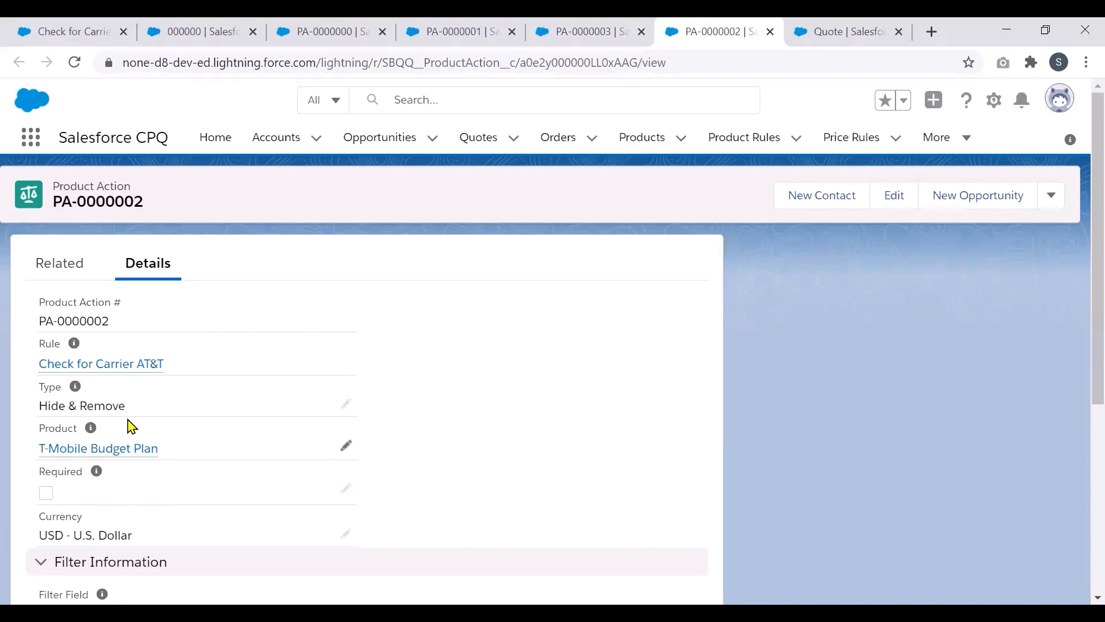
pyautogui.click(72, 25)
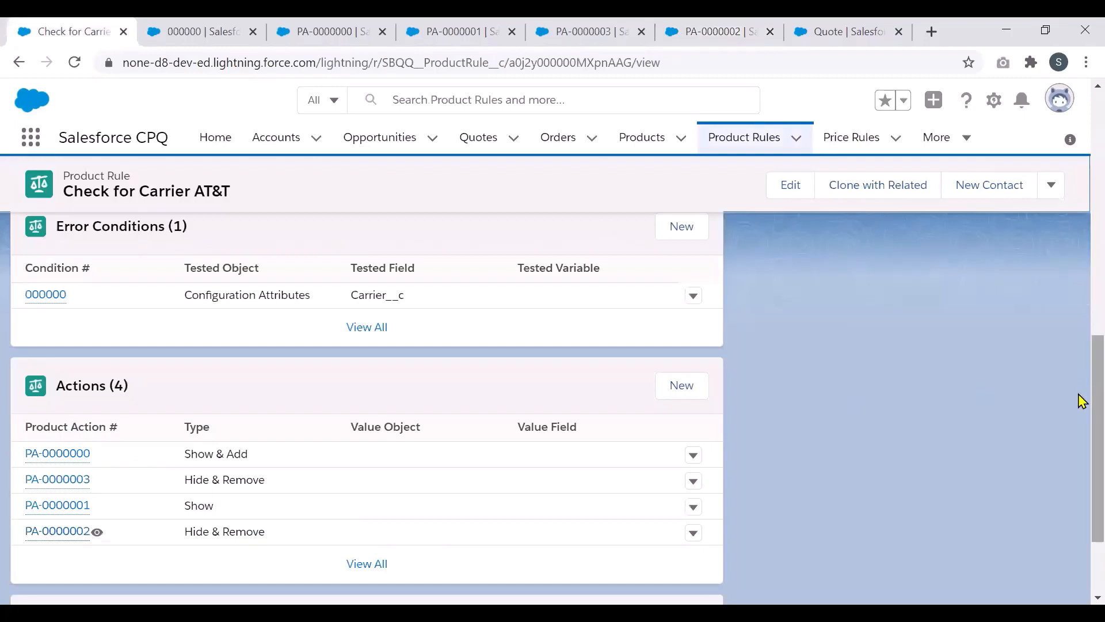
# Step: Confirm CR-000000 is active and links the AT&T rule to iPhone 12, then view all product rules
pyautogui.scroll(-2, 1081, 437)
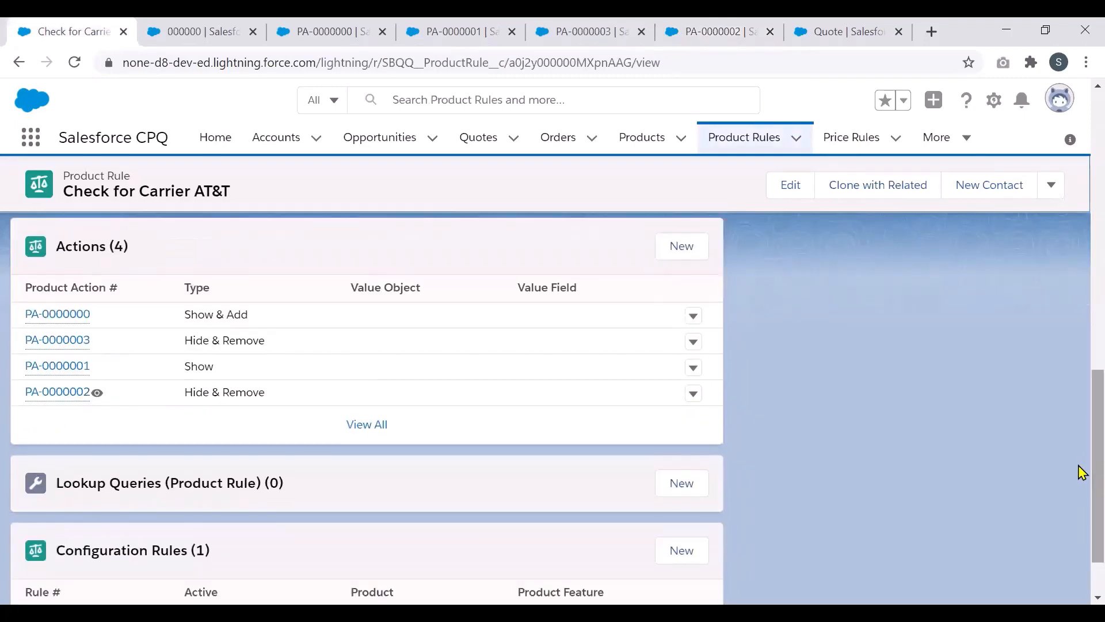
pyautogui.scroll(-1, 1078, 501)
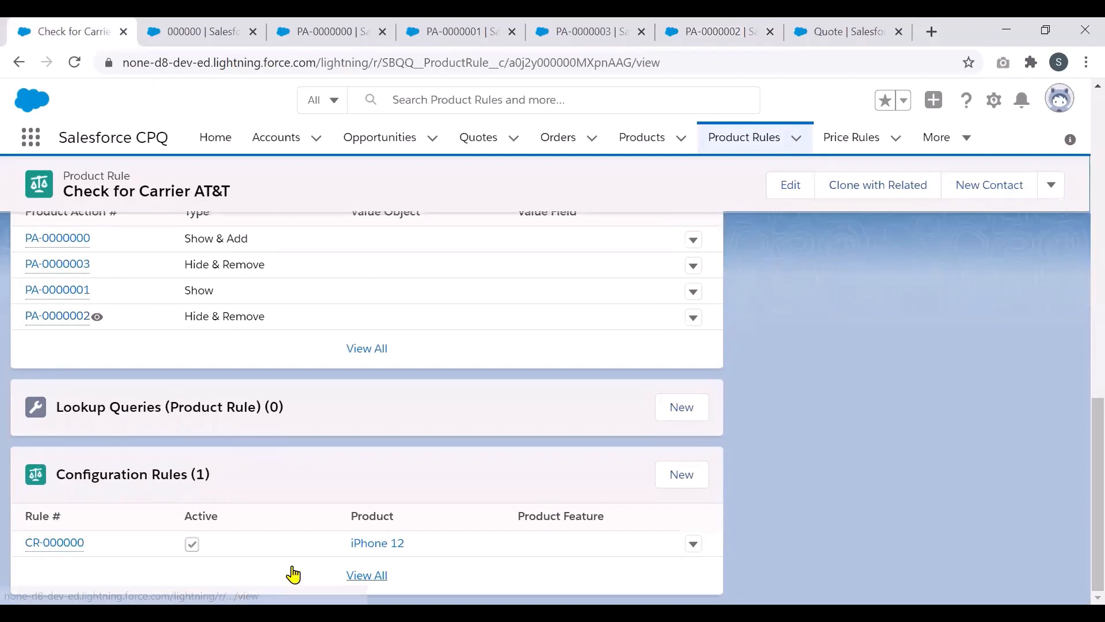
pyautogui.click(63, 543)
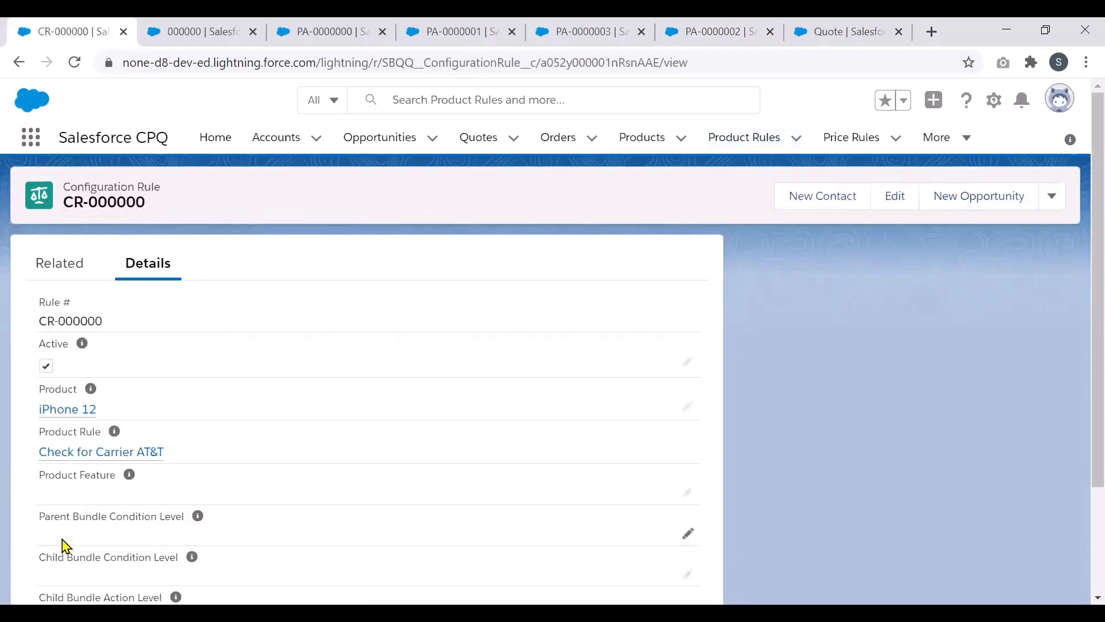
pyautogui.moveTo(72, 405)
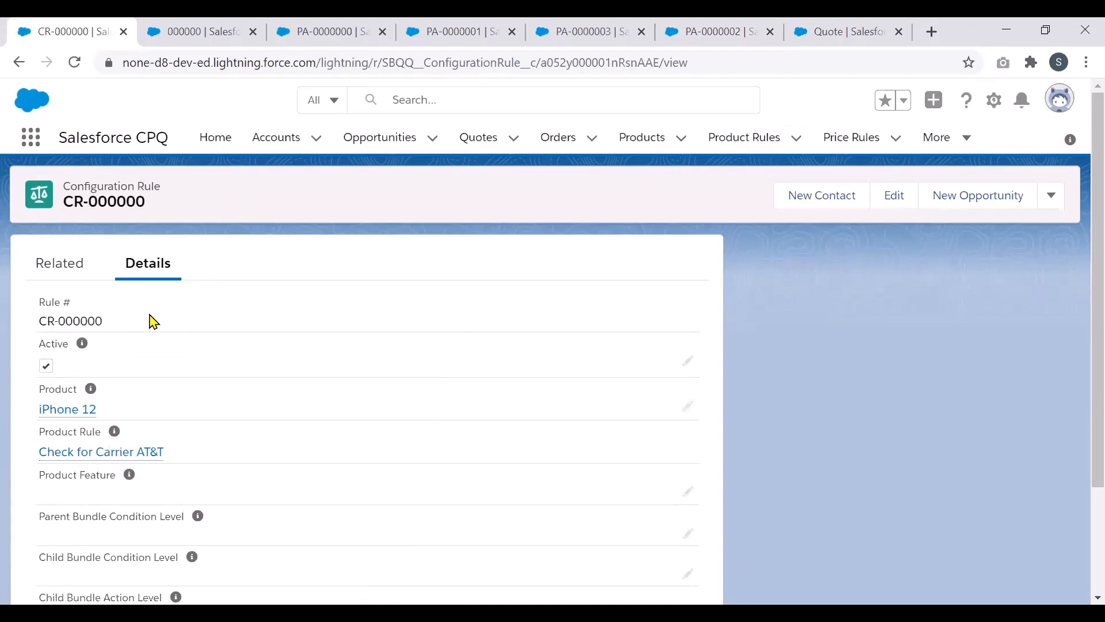
pyautogui.click(716, 141)
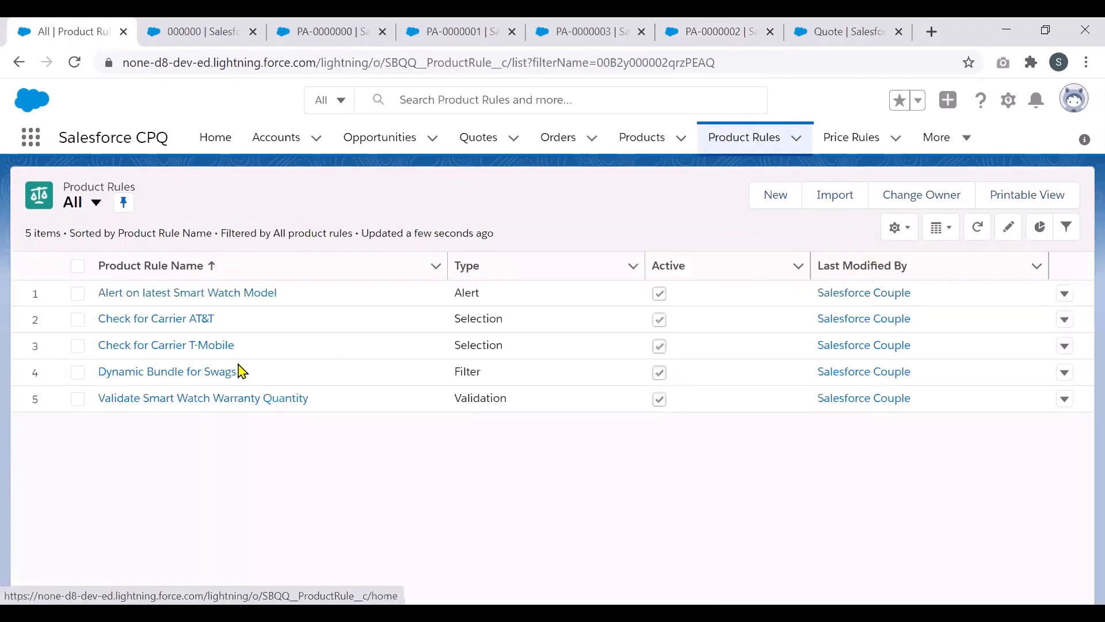
# Step: Open the Check for Carrier T-Mobile rule and launch error condition 000001 in a separate tab
pyautogui.click(190, 346)
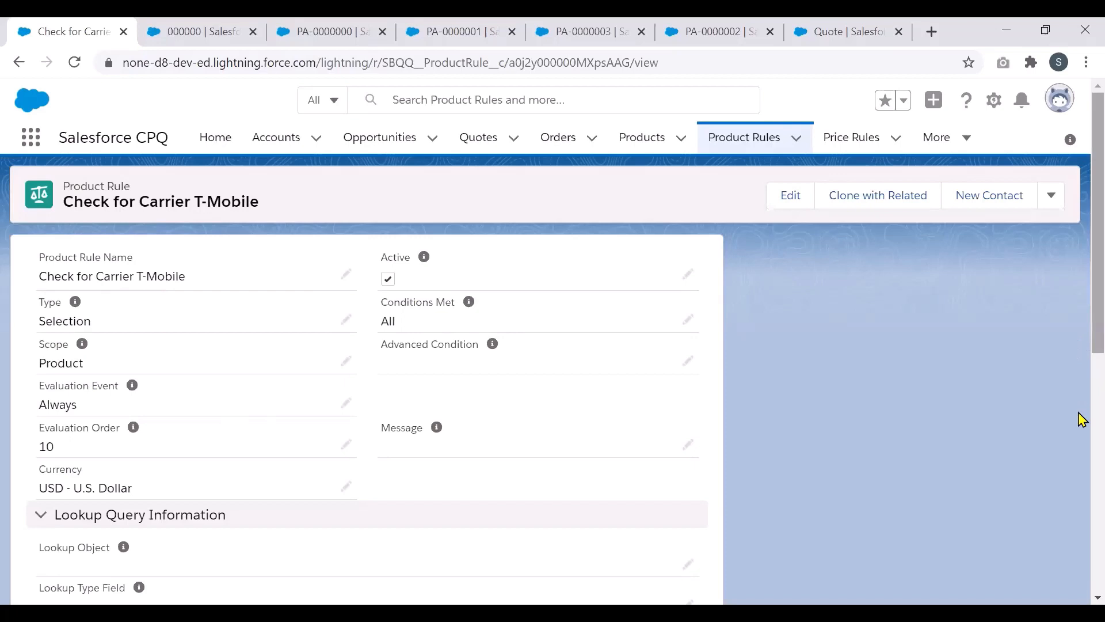
pyautogui.scroll(-8, 1079, 541)
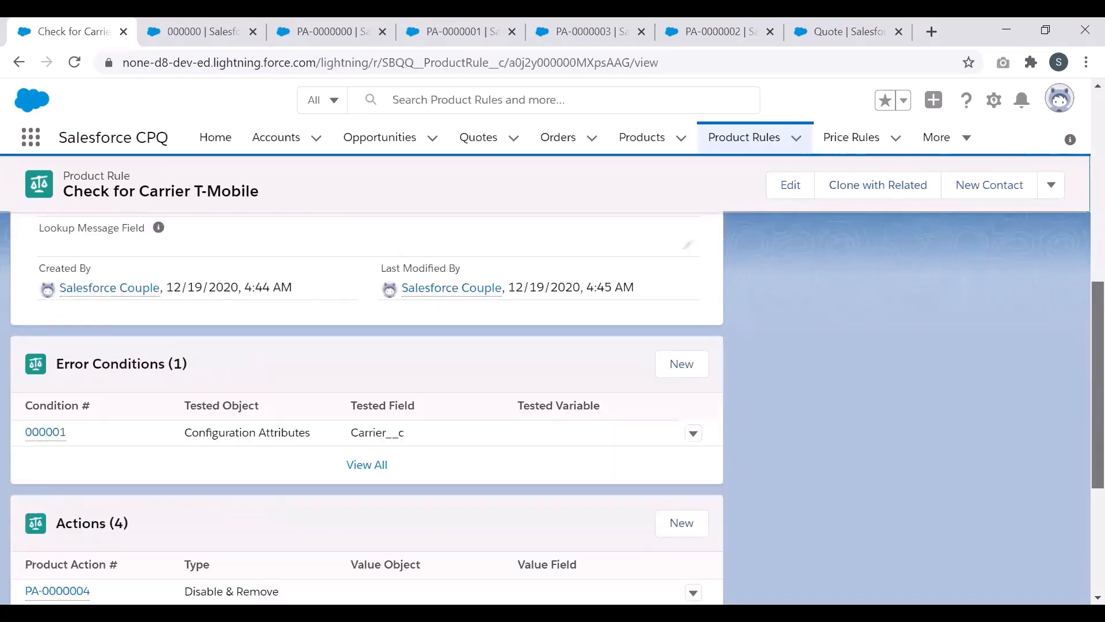
pyautogui.rightClick(46, 439)
pyautogui.click(750, 32)
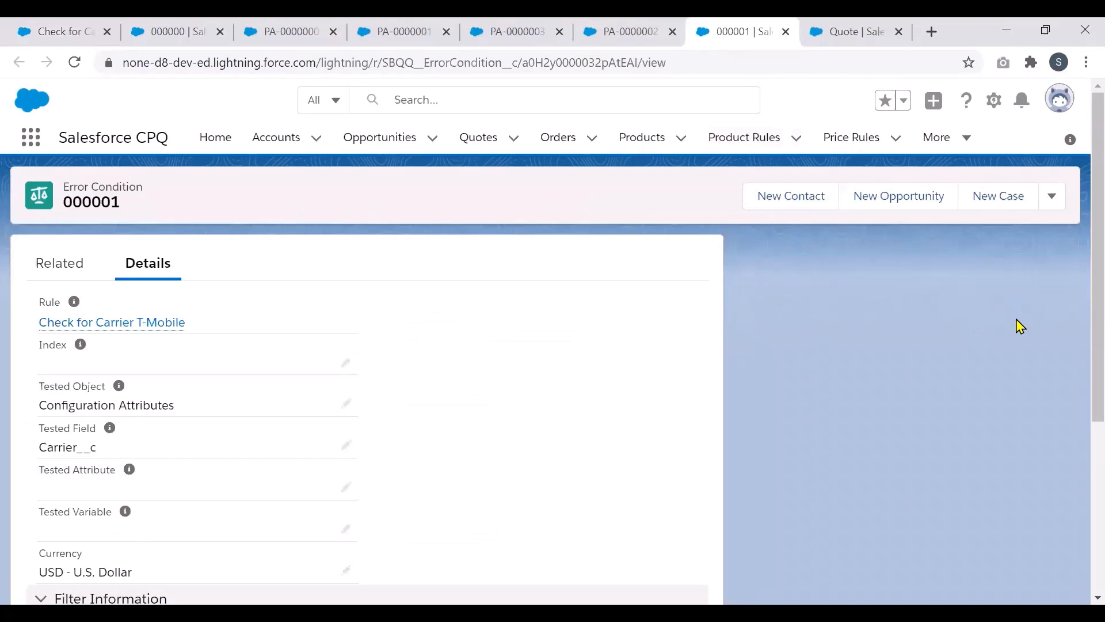
# Step: Scroll through error condition 000001's details, which test Carrier__c on configuration attributes
pyautogui.scroll(-3, 1081, 447)
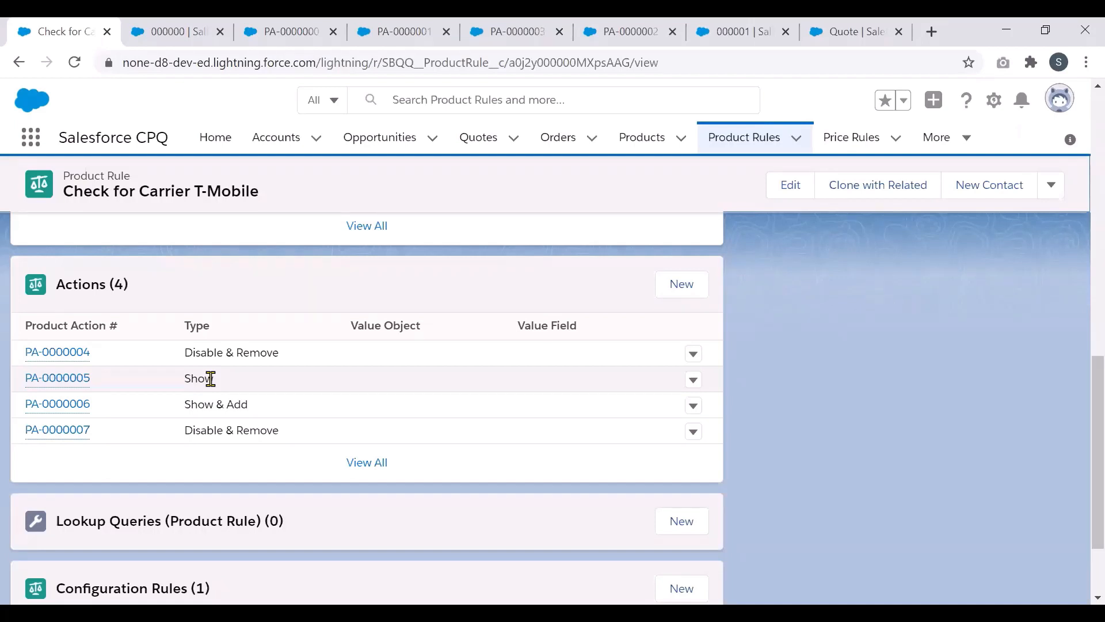
# Step: Open product action PA-0000004 (Disable & Remove ATT Budget Plan) in its own tab
pyautogui.rightClick(73, 361)
pyautogui.click(91, 374)
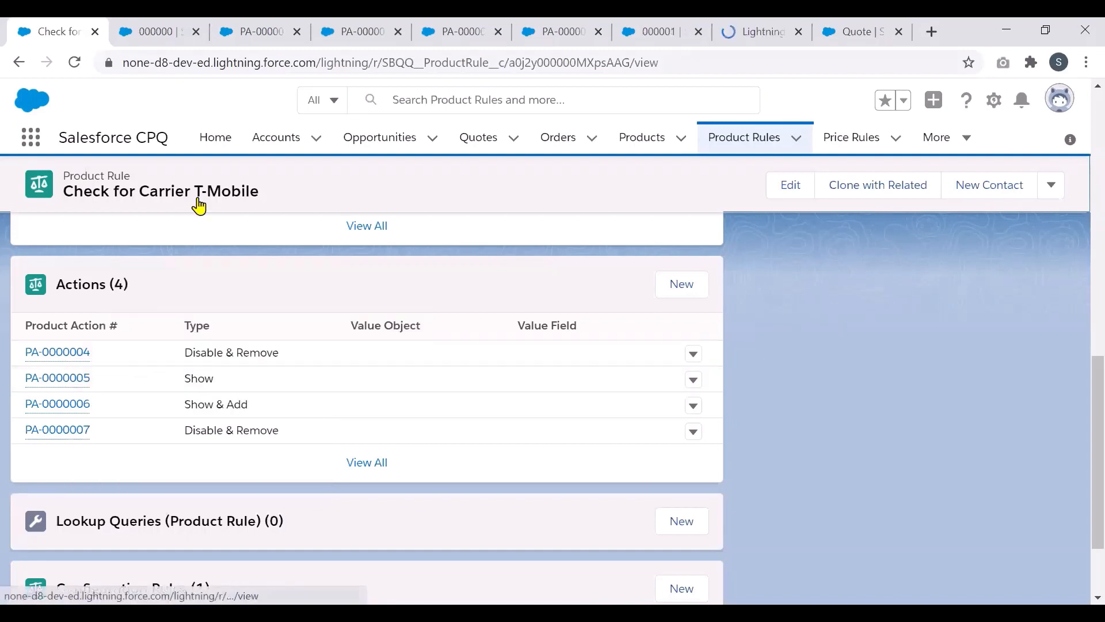
pyautogui.click(759, 32)
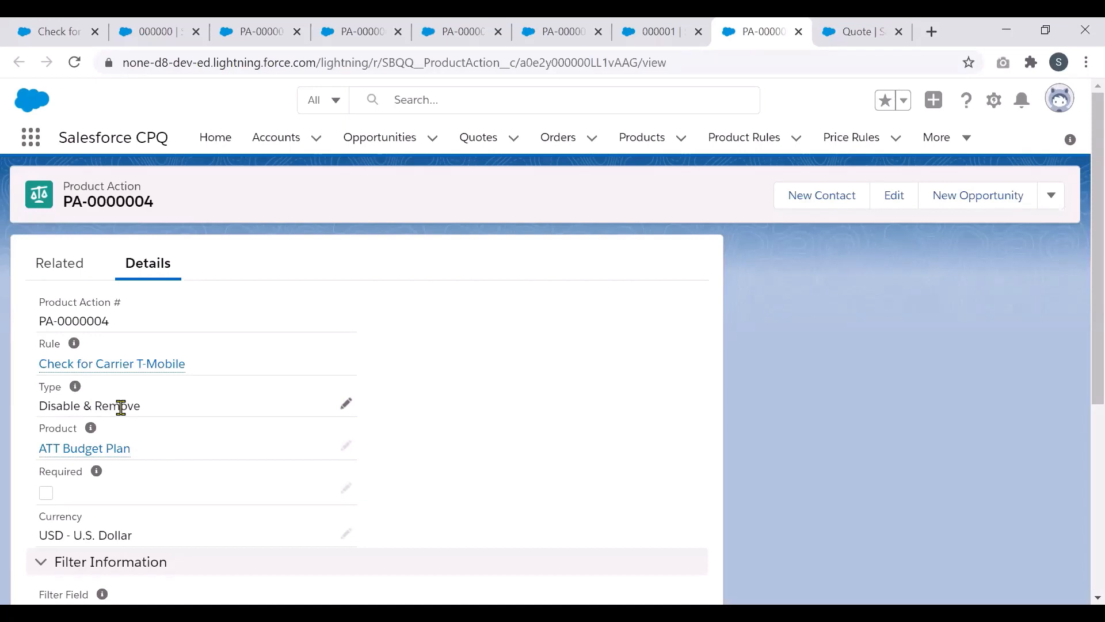
# Step: Revisit the AT&T error condition, then open configuration rule CR-000001 linking the T-Mobile rule to iPhone 12
pyautogui.click(149, 29)
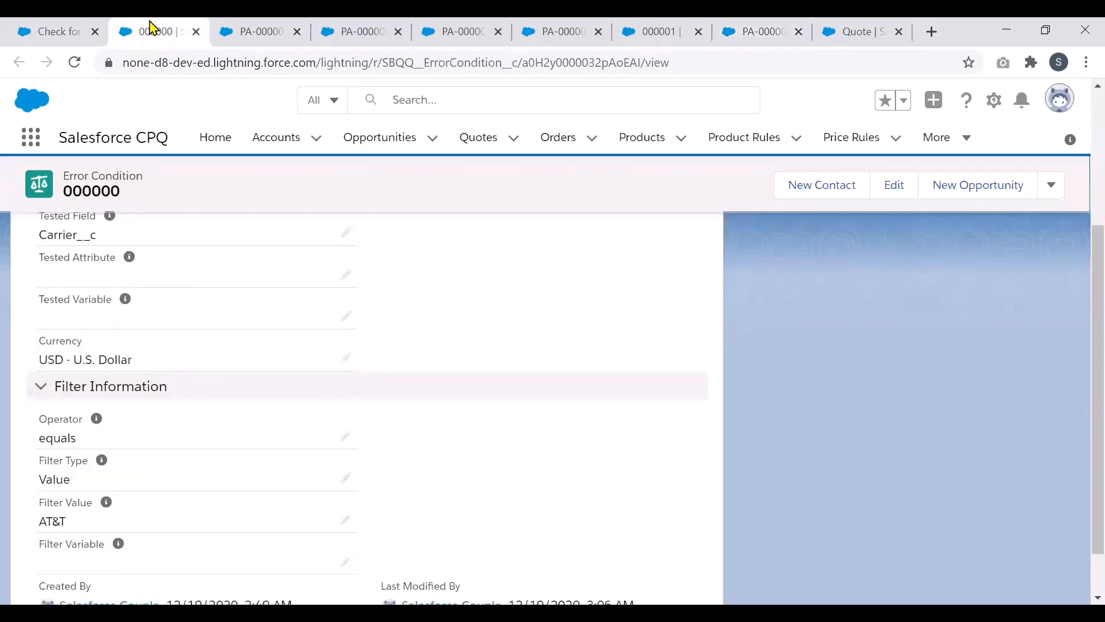
pyautogui.click(53, 31)
pyautogui.moveTo(1080, 383); pyautogui.dragTo(1079, 481)
pyautogui.rightClick(1078, 481)
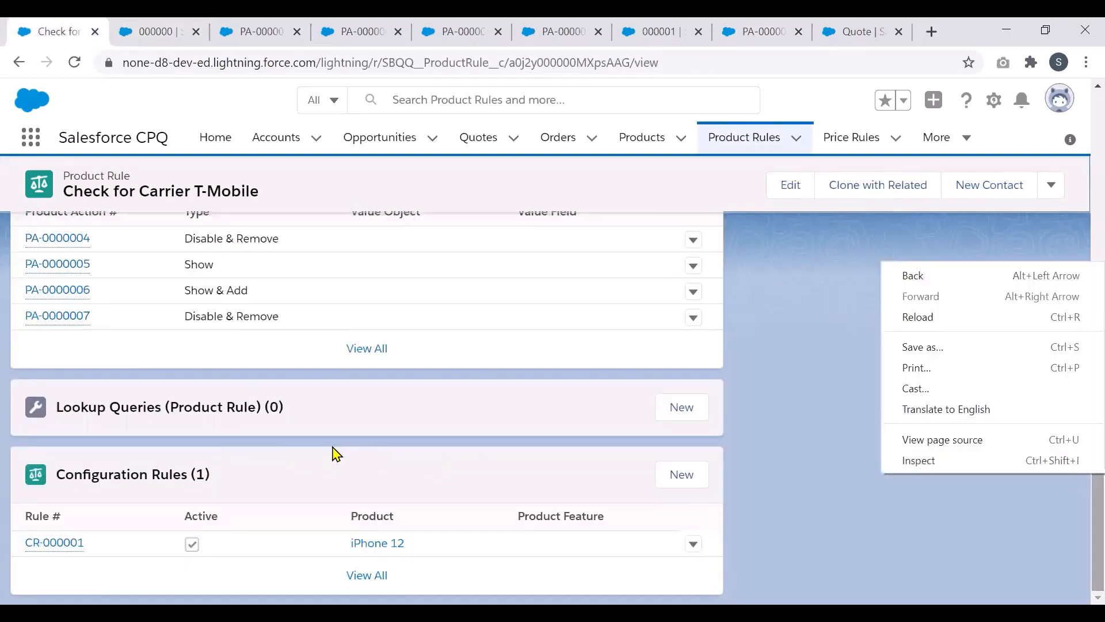
pyautogui.click(65, 549)
pyautogui.click(64, 545)
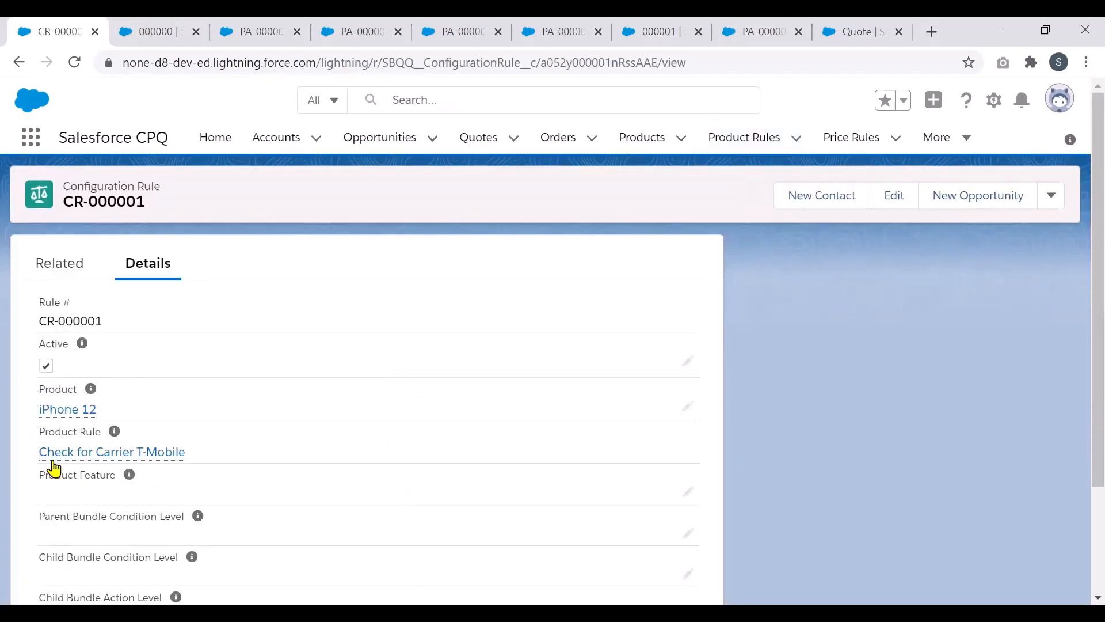
# Step: Add the 12-I-PHONE product to quote Q-00000 and open its Configure Products page
pyautogui.moveTo(73, 420)
pyautogui.click(840, 32)
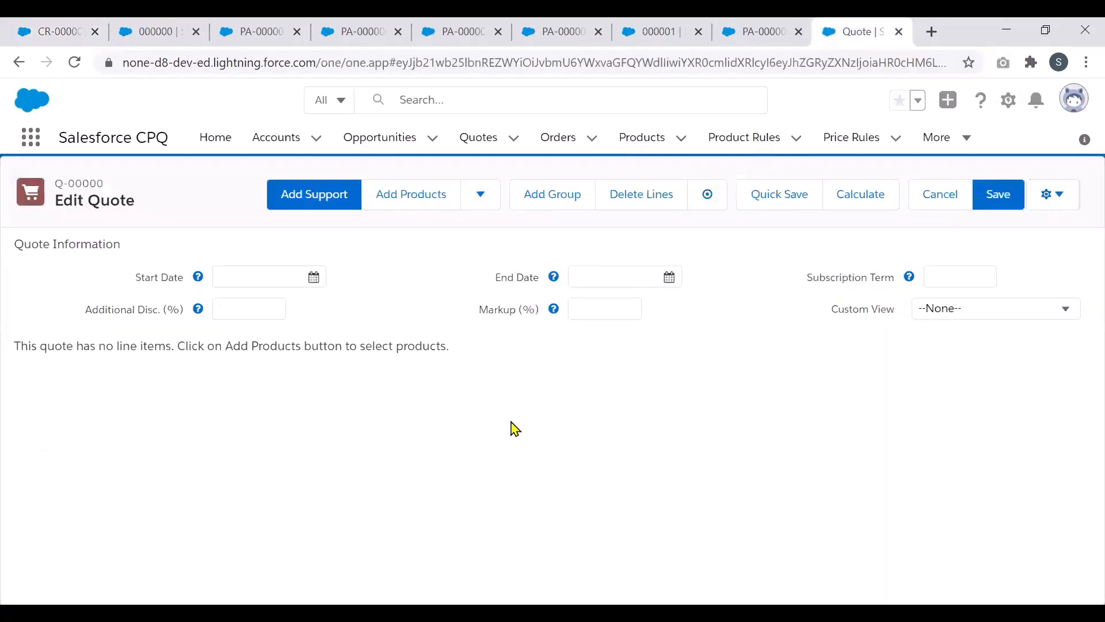
pyautogui.click(422, 202)
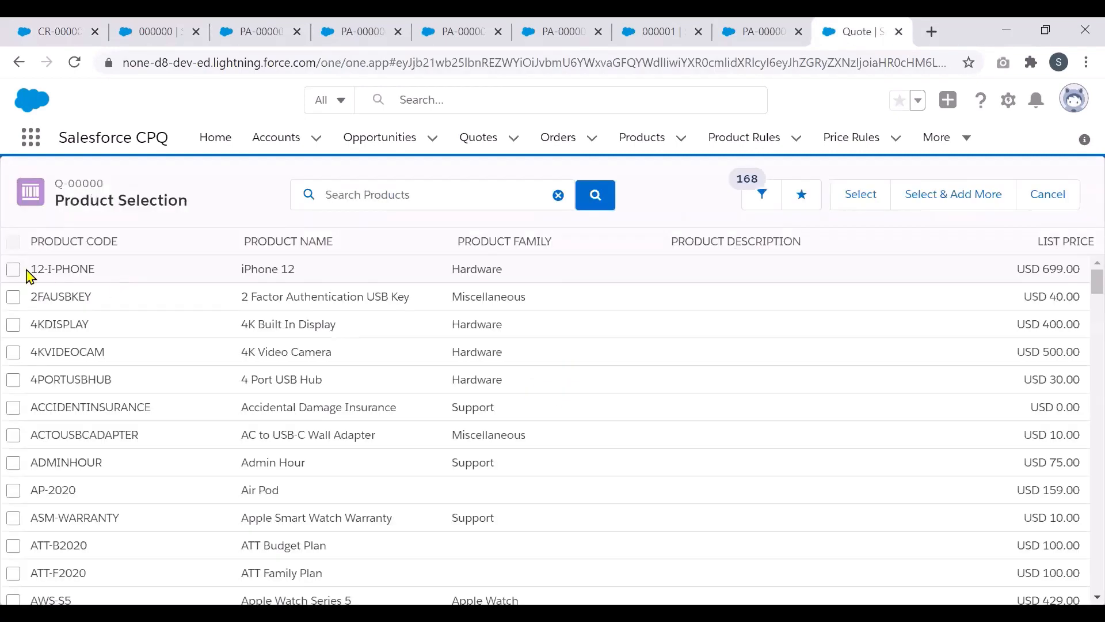
pyautogui.click(13, 269)
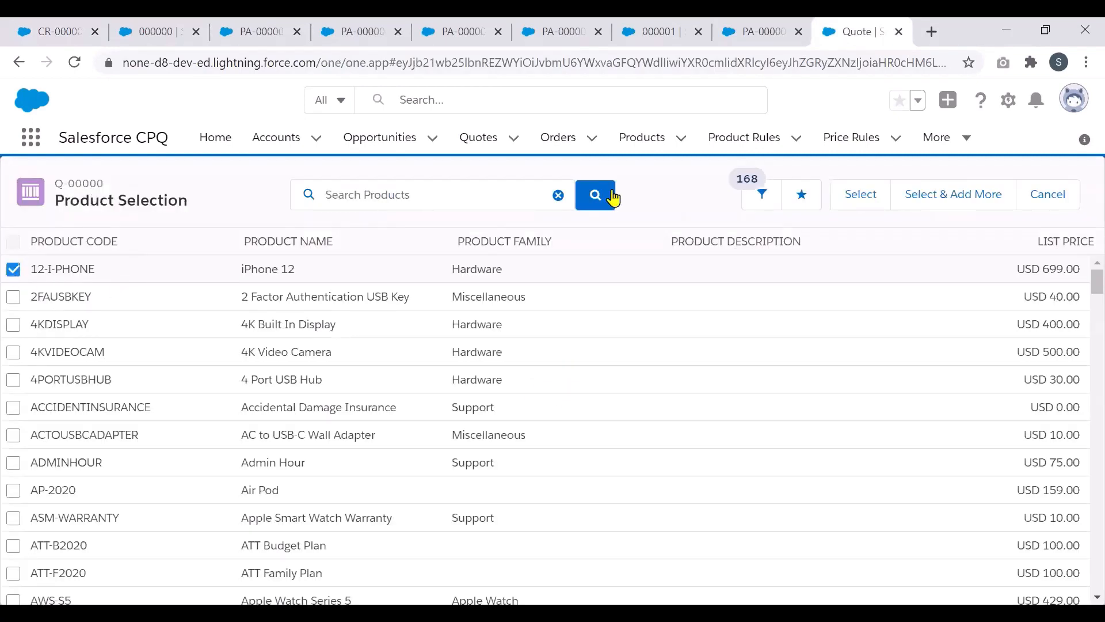
pyautogui.click(854, 216)
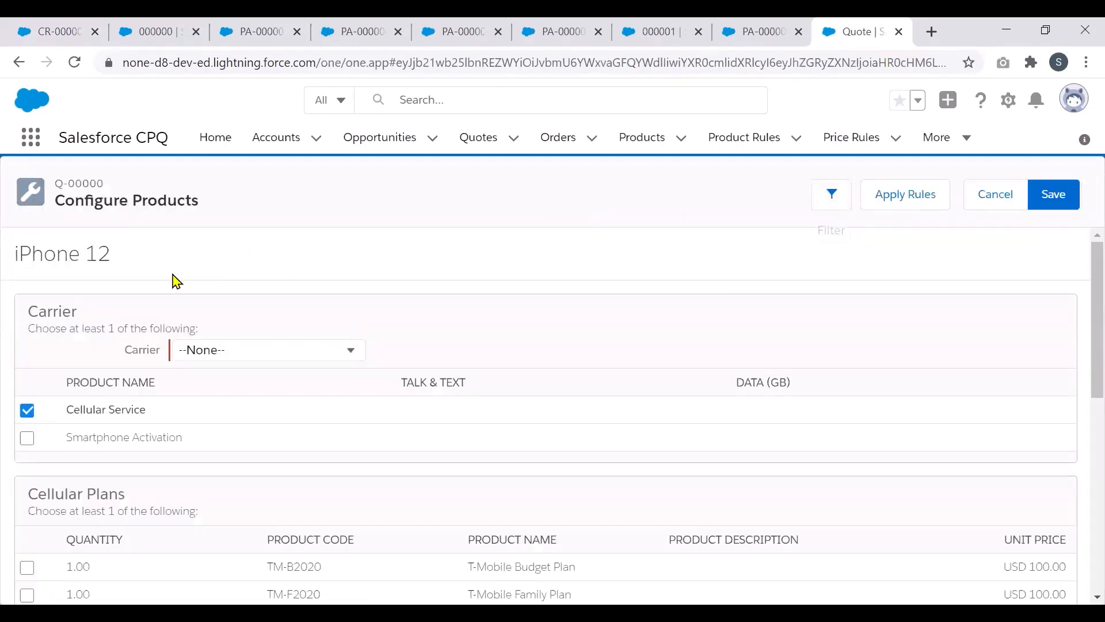
# Step: Highlight the Carrier field and the Cellular Plans section heading on the iPhone 12 configuration
pyautogui.doubleClick(142, 351)
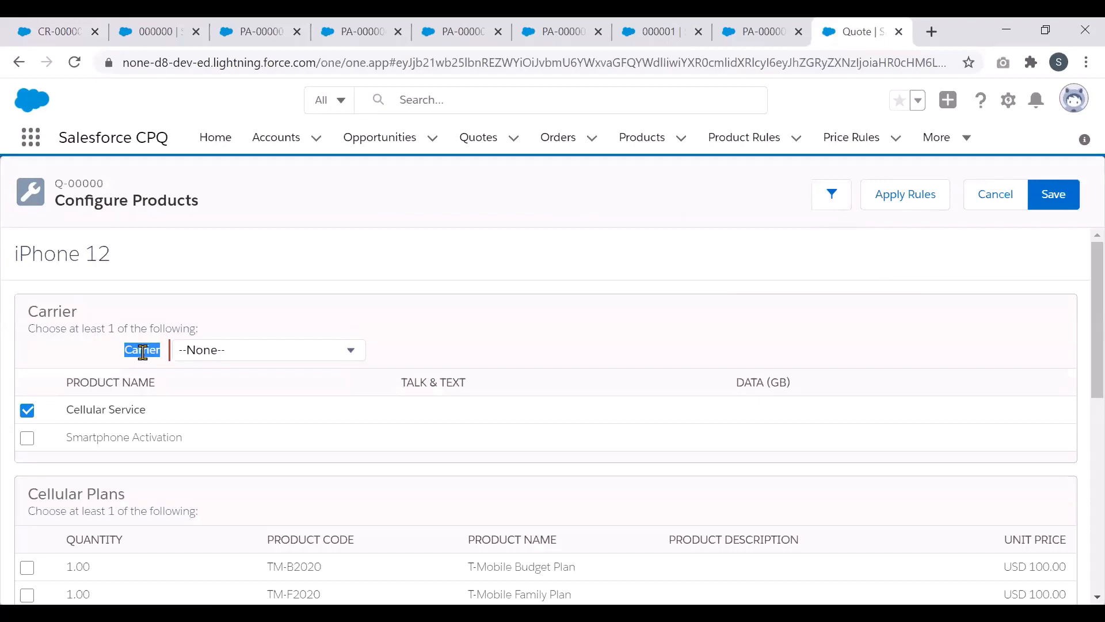
pyautogui.click(562, 324)
pyautogui.moveTo(1093, 294); pyautogui.dragTo(1092, 325)
pyautogui.moveTo(29, 419); pyautogui.dragTo(147, 426)
pyautogui.click(434, 431)
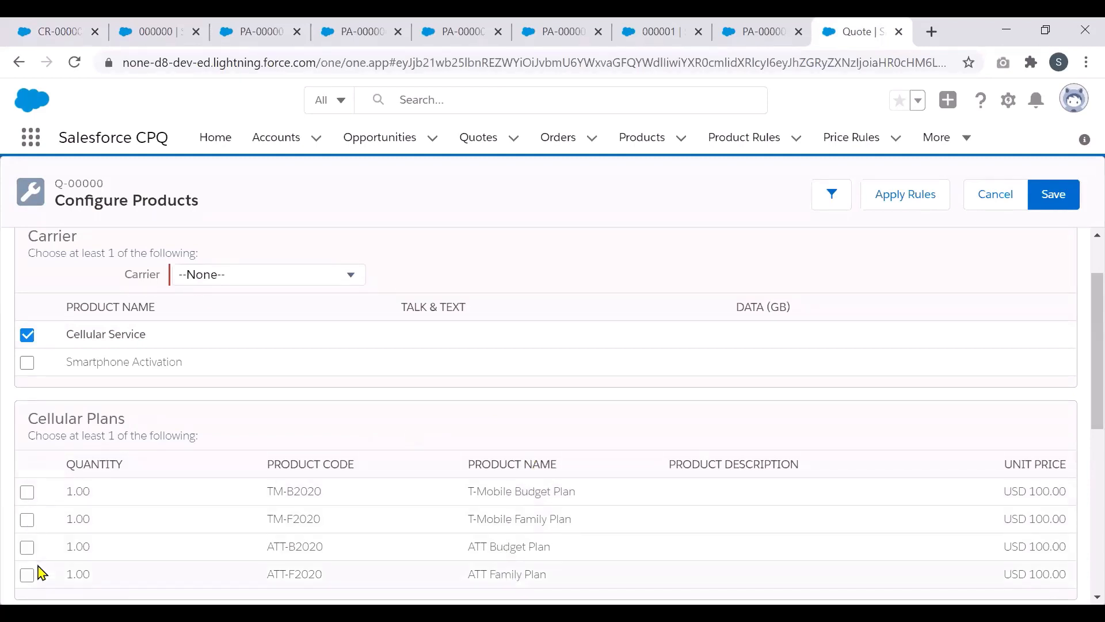
# Step: Set Carrier to AT&T, select ATT Budget Plan, and tick then untick ATT Family Plan
pyautogui.click(300, 279)
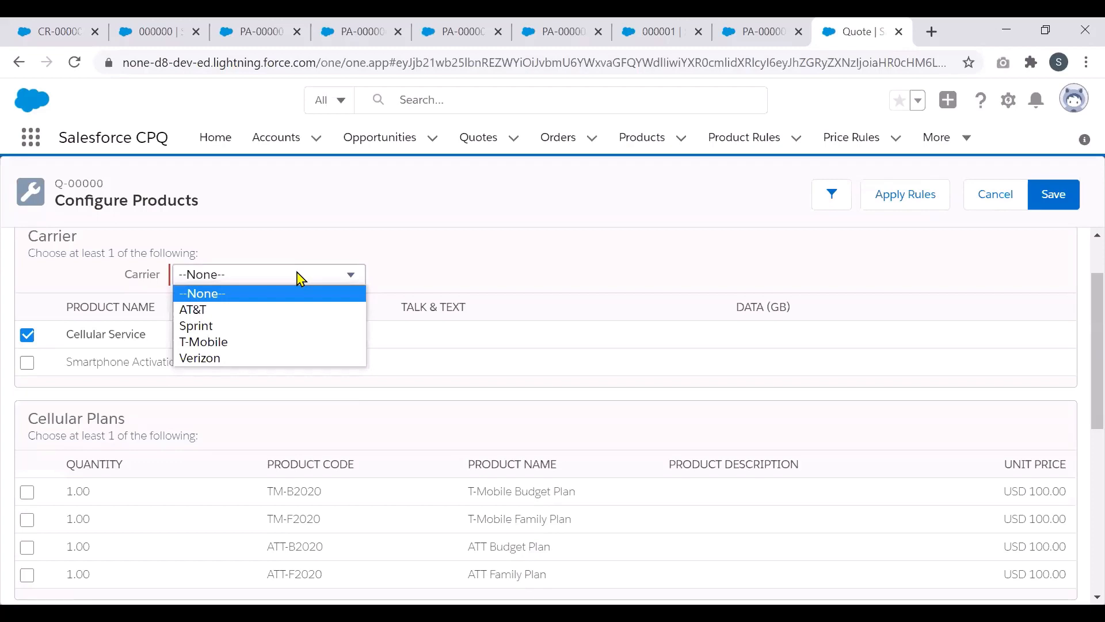
pyautogui.click(298, 312)
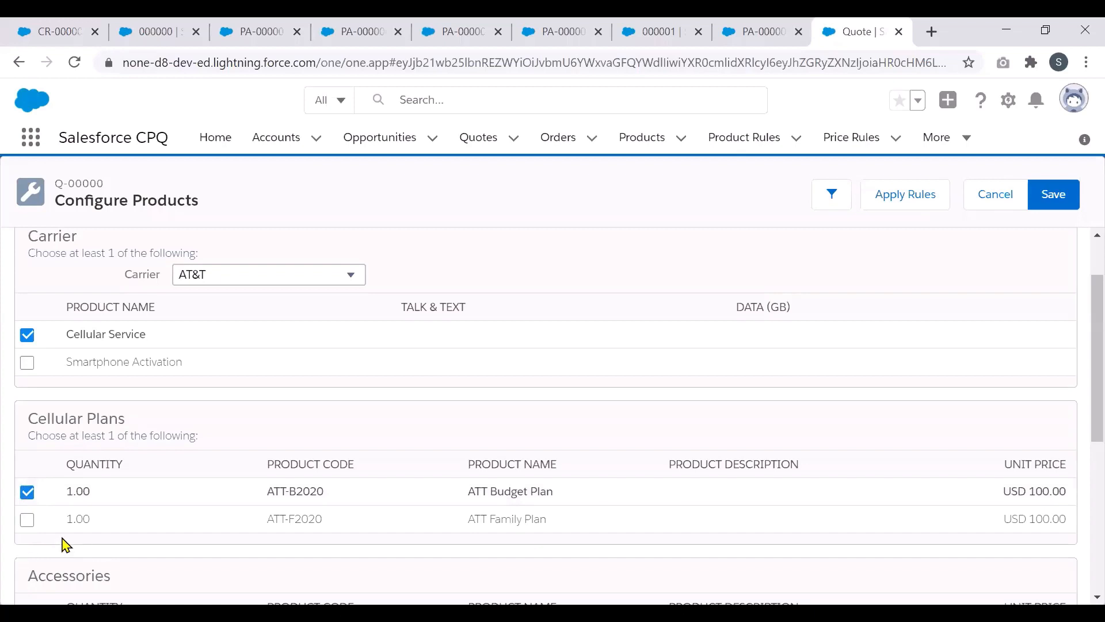
pyautogui.click(28, 495)
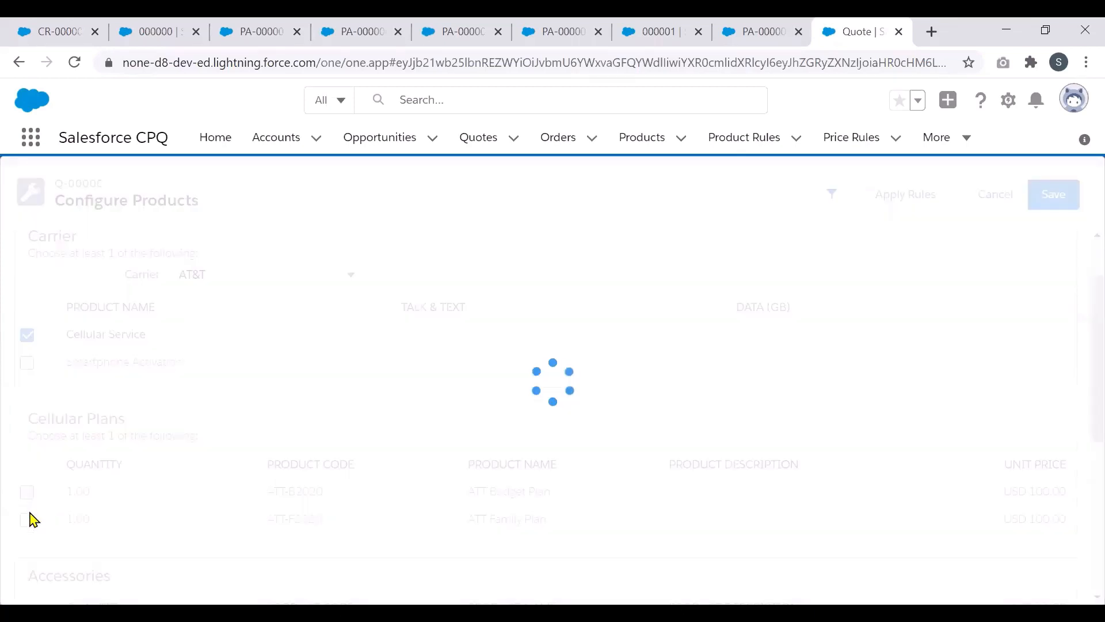
pyautogui.click(28, 520)
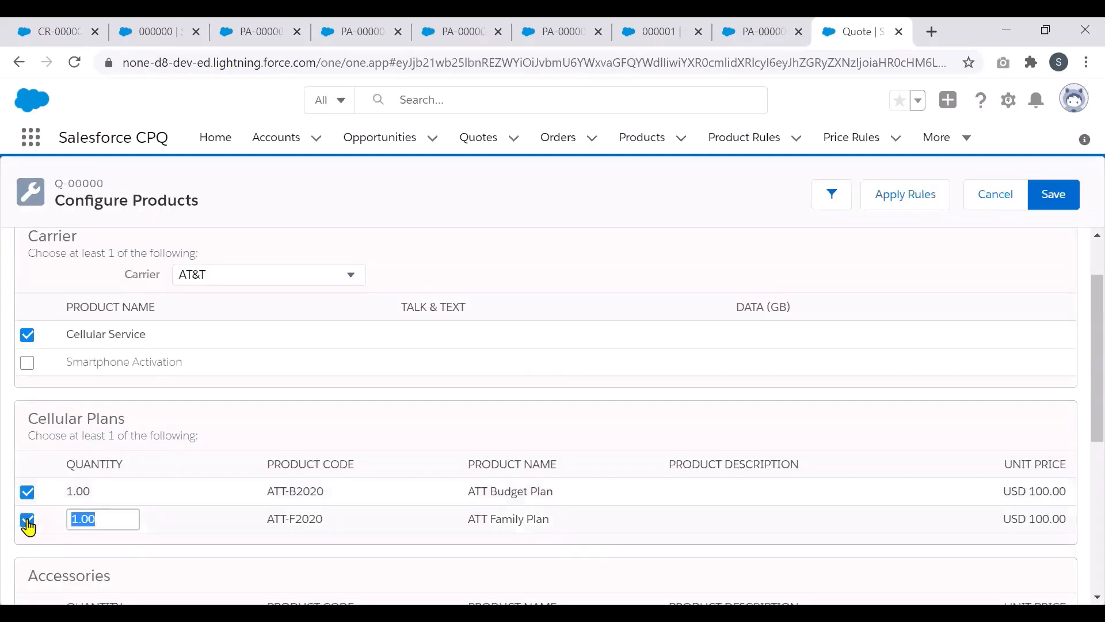
pyautogui.click(27, 520)
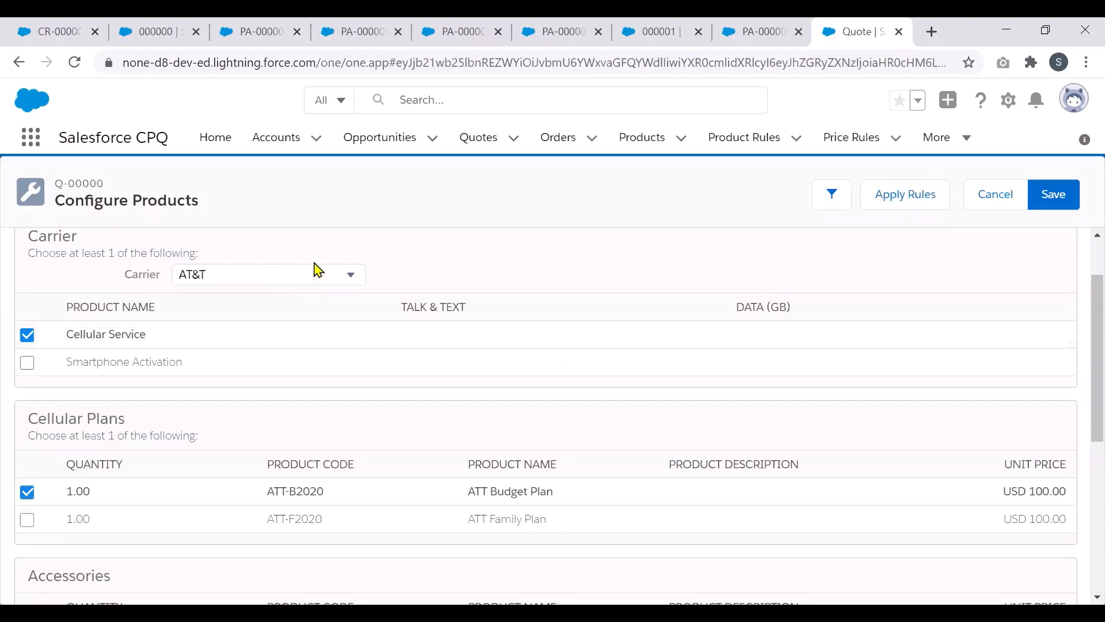
pyautogui.click(284, 277)
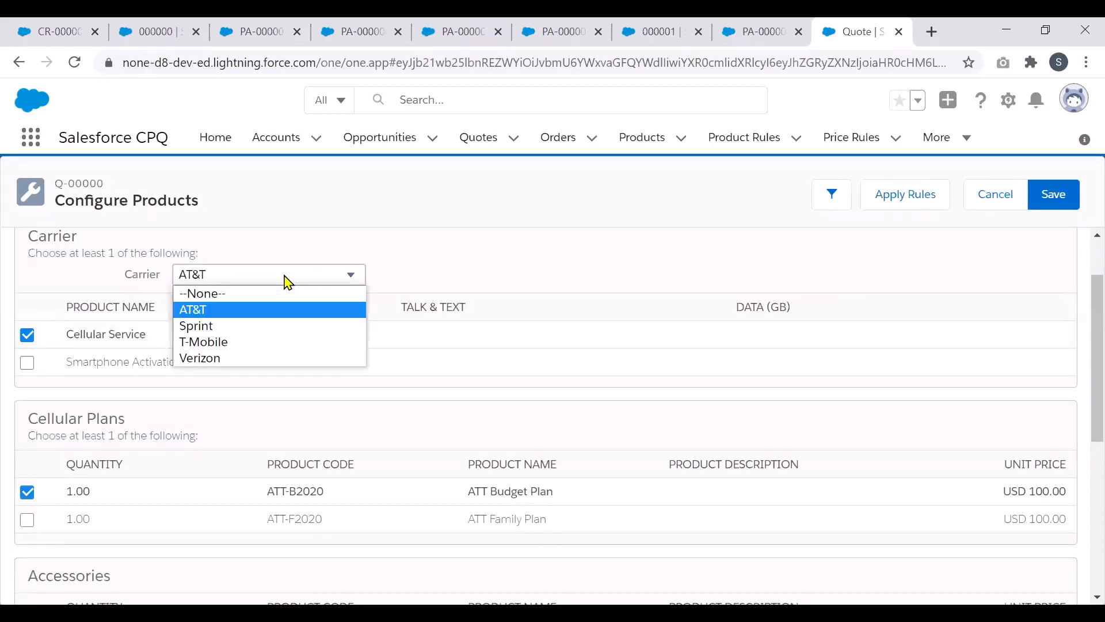
# Step: Switch the Carrier to T-Mobile so the Cellular Plans list reloads with T-Mobile plans
pyautogui.click(296, 343)
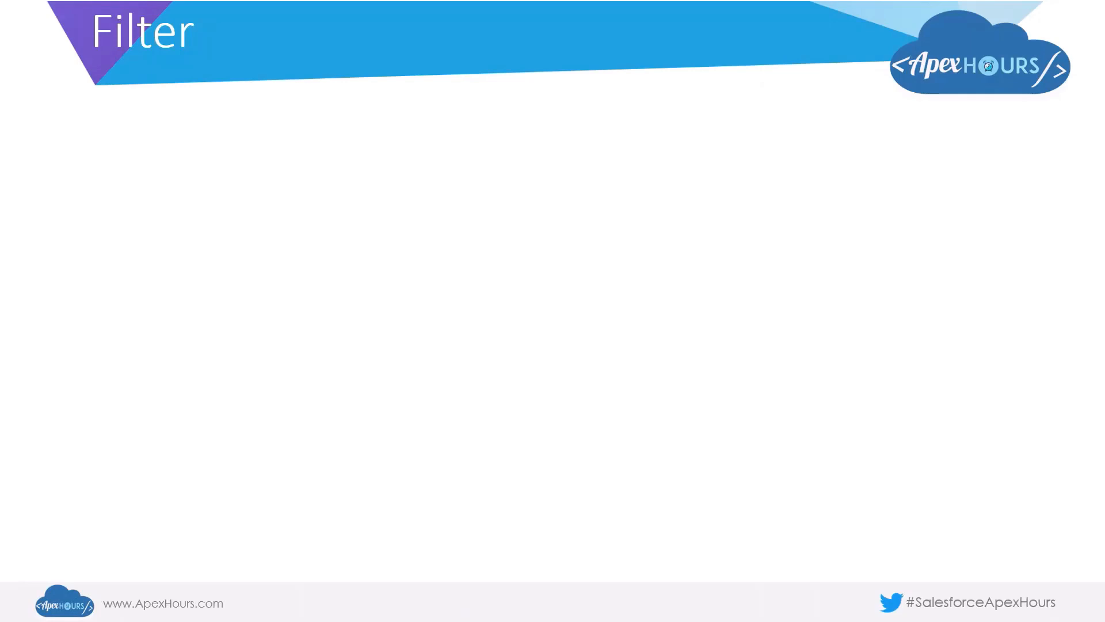
# Step: Advance the Filter slide to show the Complimentary Swag bundle use-case paragraph
pyautogui.press('Right')
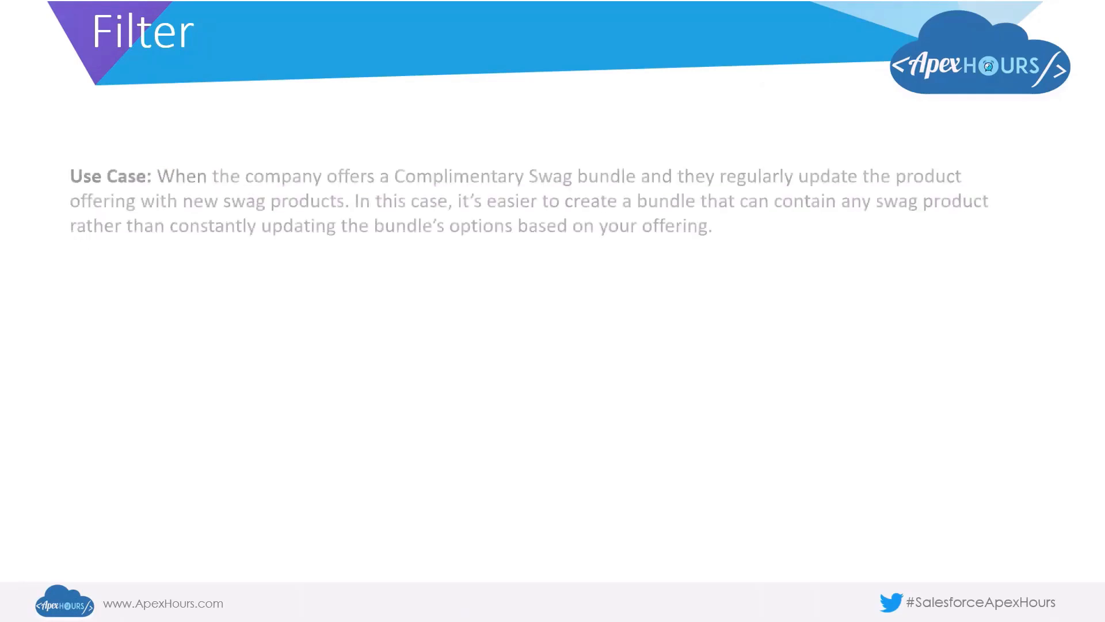
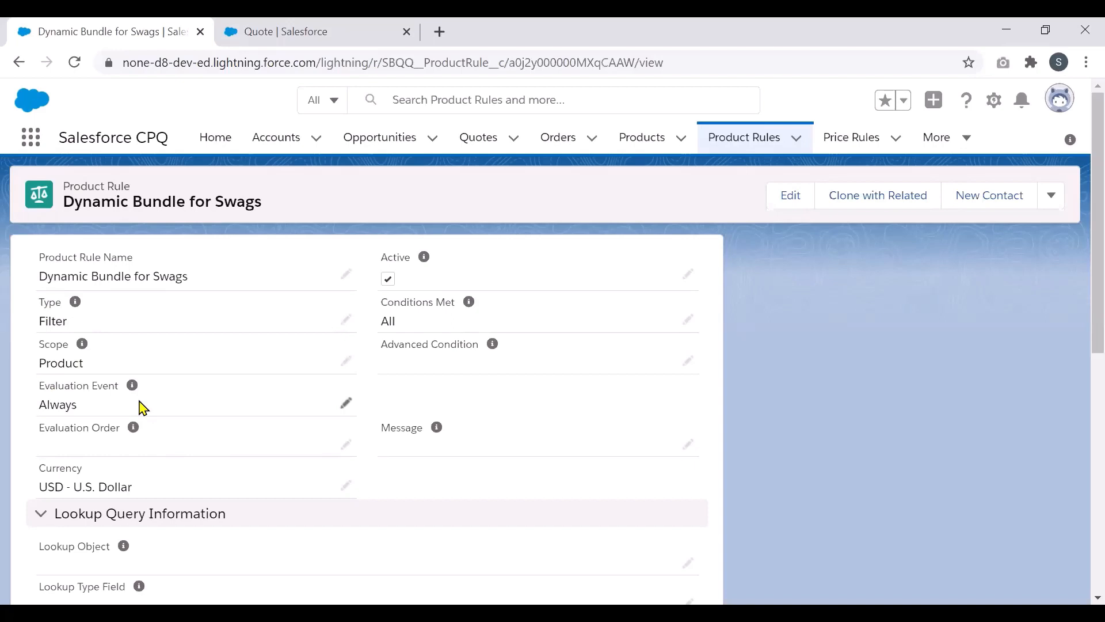
# Step: Open product action PA-0000008 from Actions and view its filter, ProdFamily__c equals Swag
pyautogui.scroll(-1, 1081, 356)
pyautogui.scroll(-7, 1082, 356)
pyautogui.scroll(-1, 1082, 553)
pyautogui.moveTo(1079, 559); pyautogui.dragTo(1079, 565)
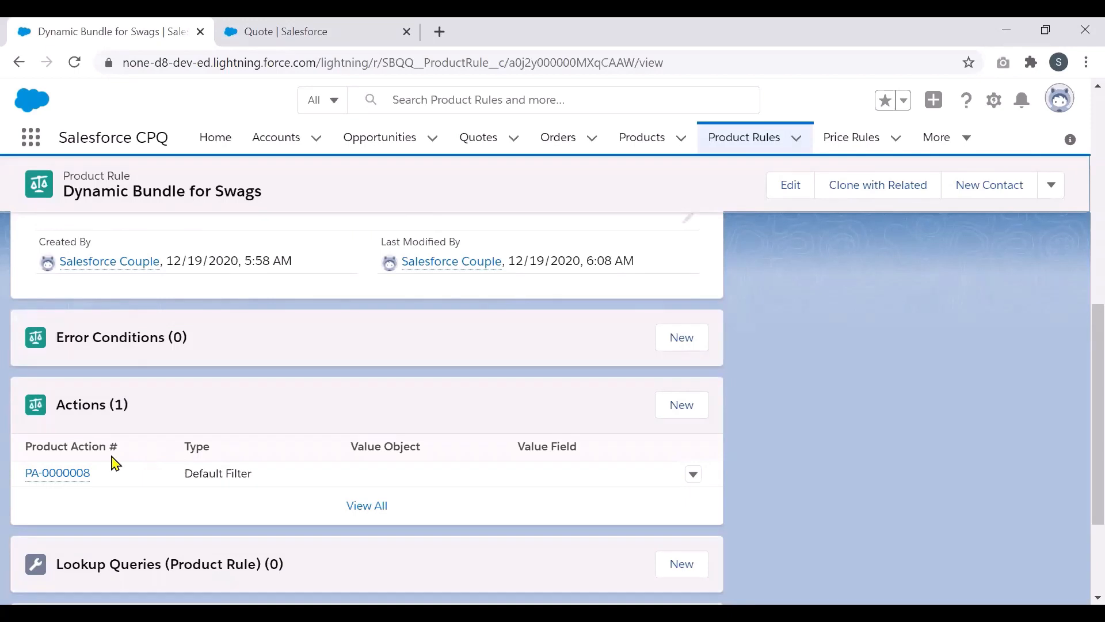
pyautogui.click(75, 477)
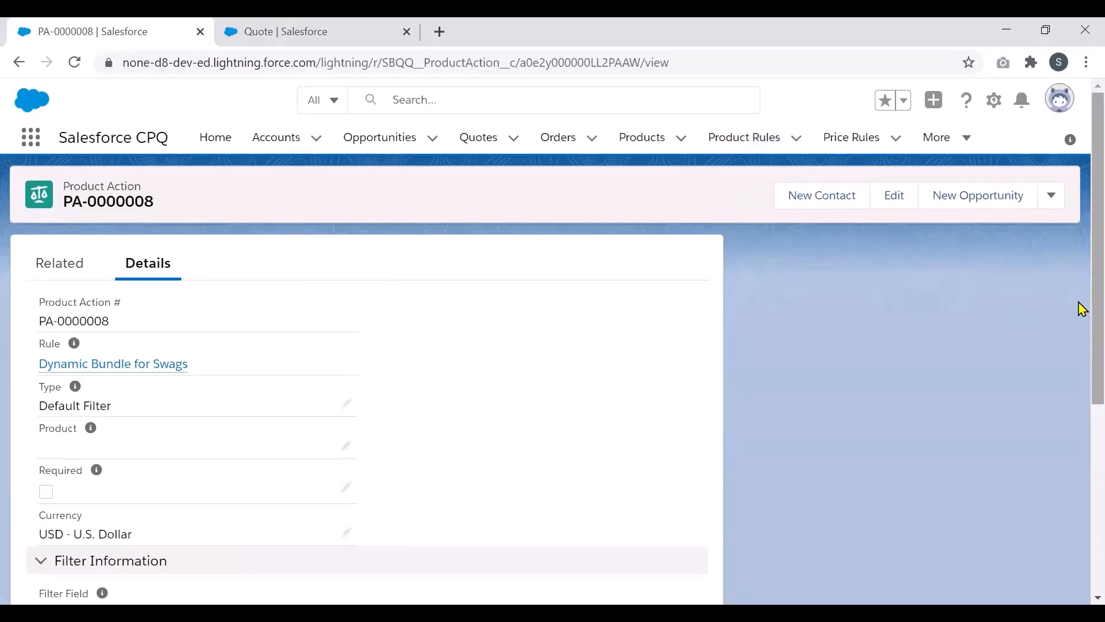
pyautogui.scroll(-1, 1081, 327)
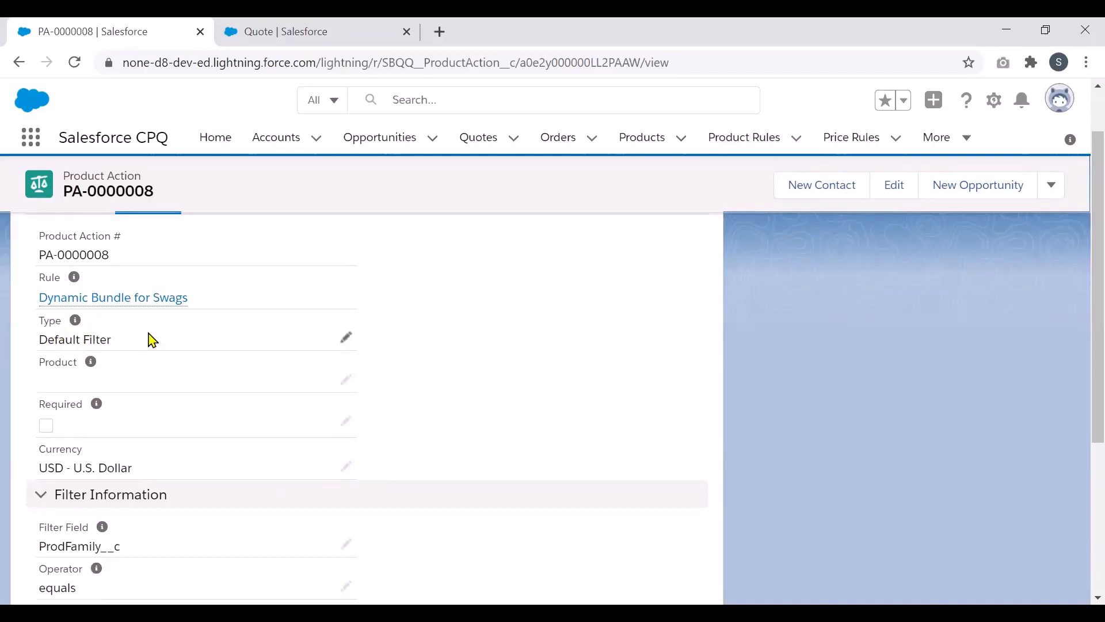
pyautogui.moveTo(1083, 375); pyautogui.dragTo(1082, 475)
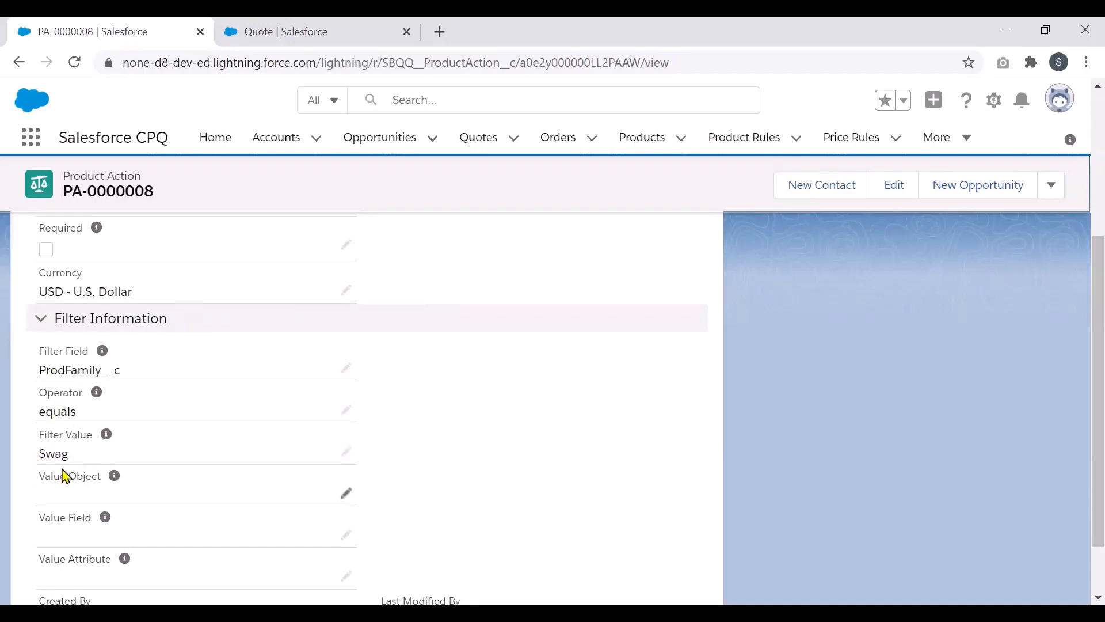
pyautogui.scroll(-2, 572, 401)
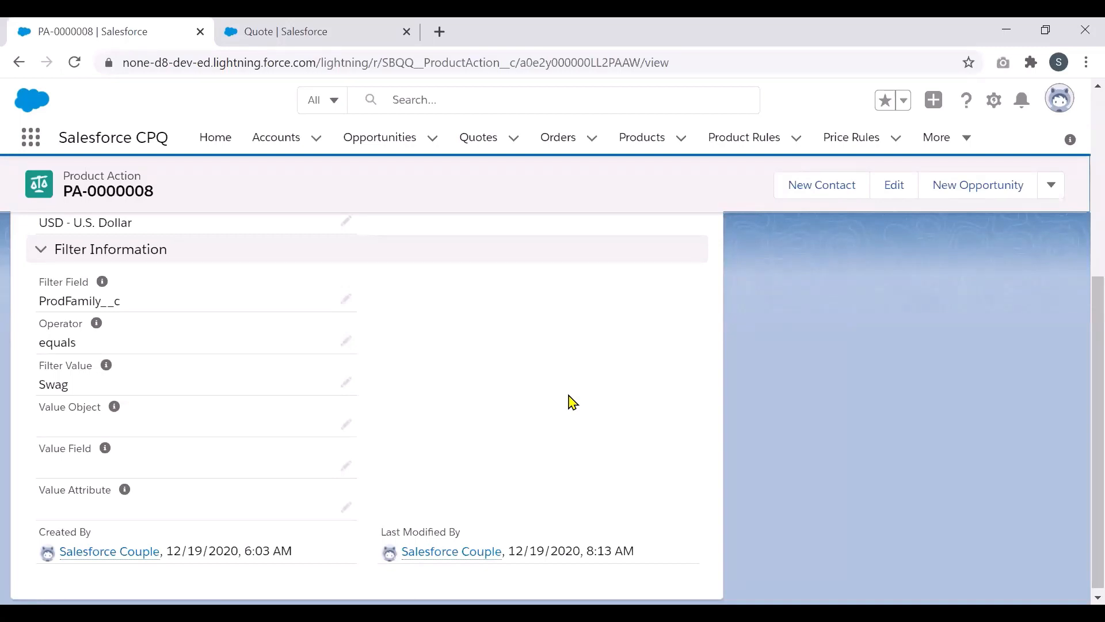
# Step: Open the Products list in a new tab and search it for iPhone
pyautogui.rightClick(632, 143)
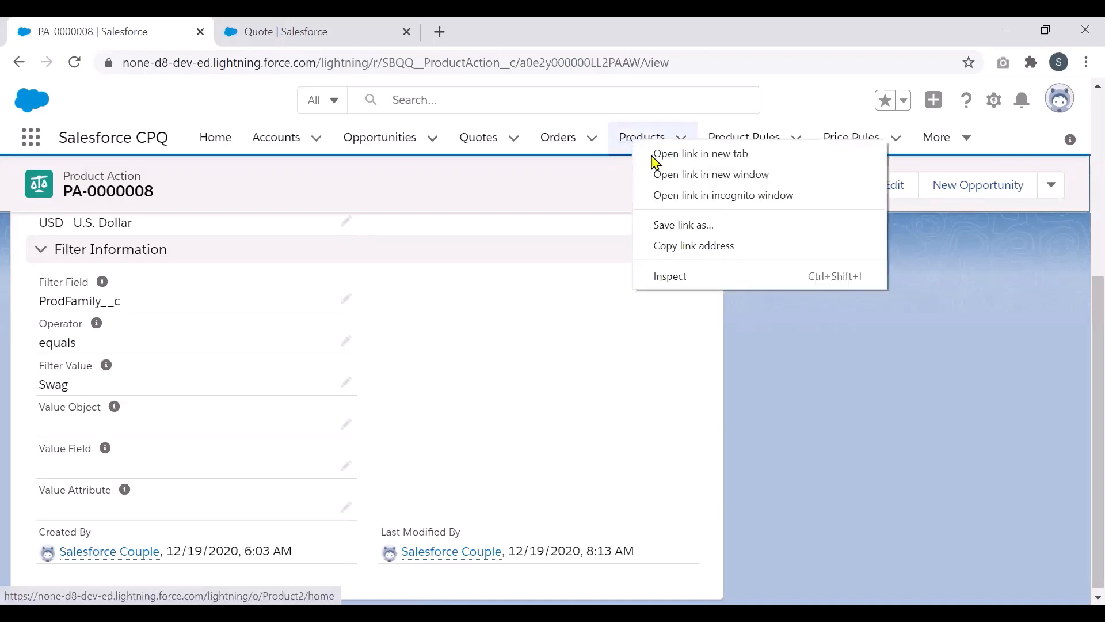
pyautogui.click(654, 157)
pyautogui.click(288, 37)
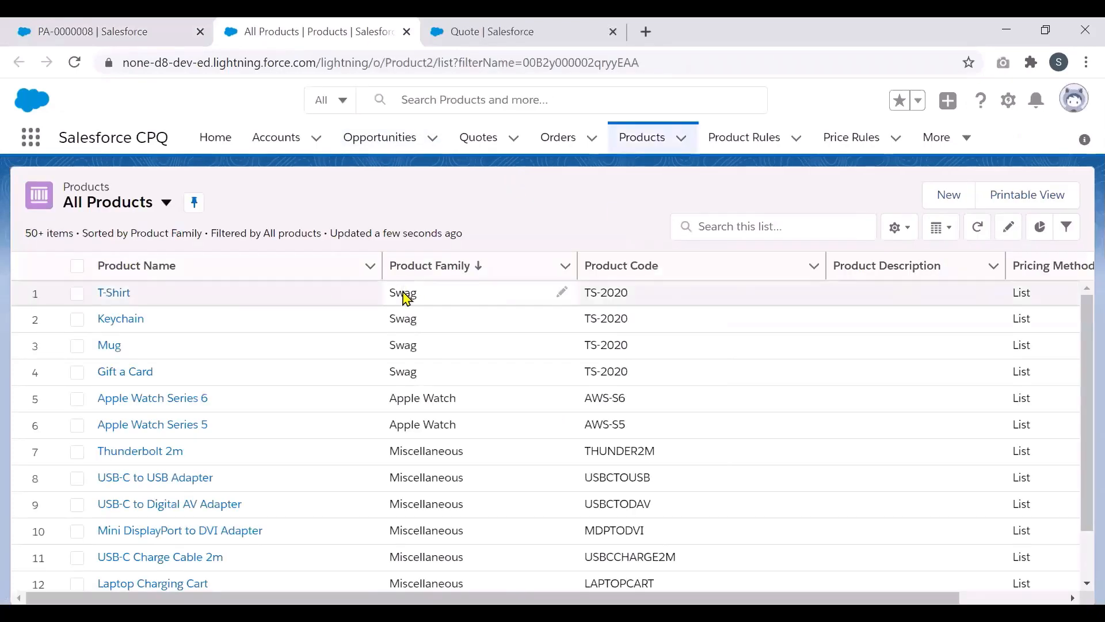
pyautogui.click(714, 228)
pyautogui.write('iP')
pyautogui.click(712, 260)
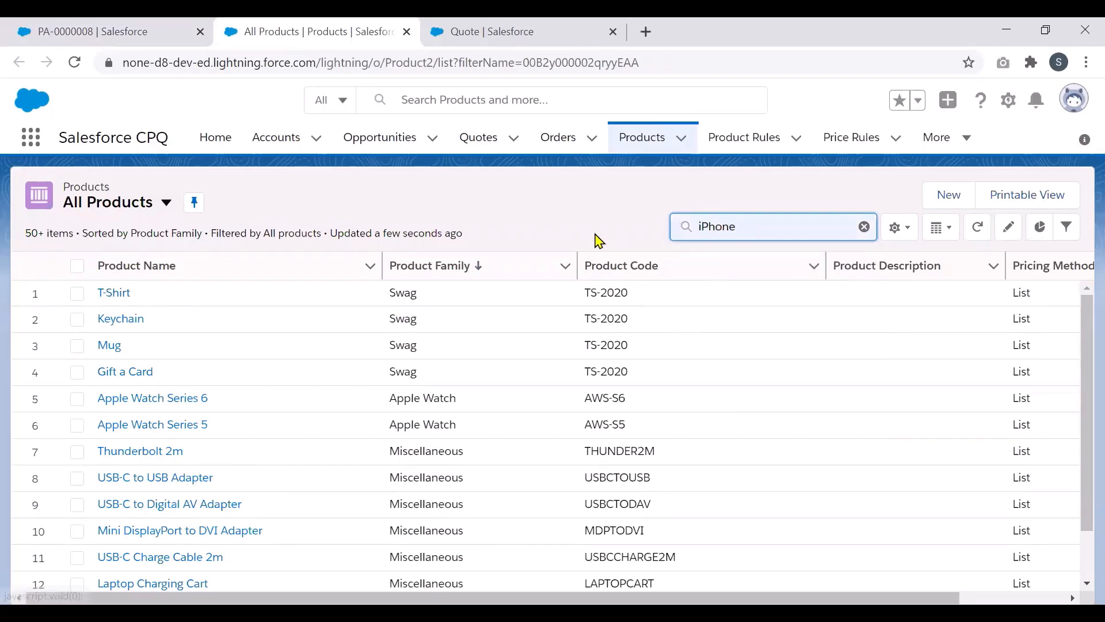
pyautogui.press('Return')
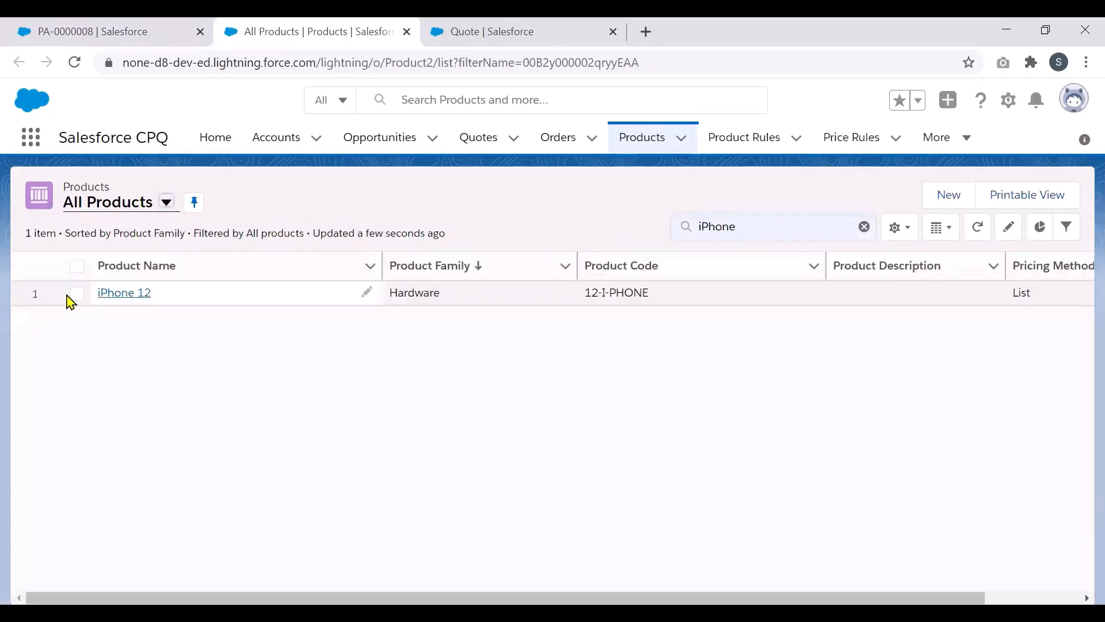
# Step: Open iPhone 12's Swags feature, which uses the Dynamic option selection method
pyautogui.click(109, 294)
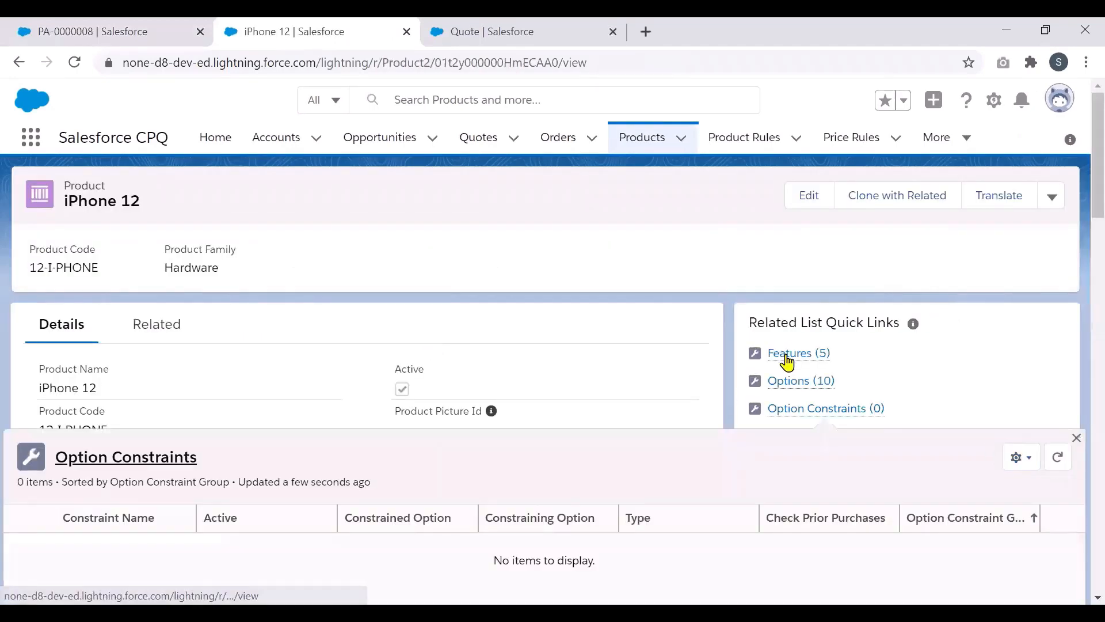
pyautogui.click(790, 356)
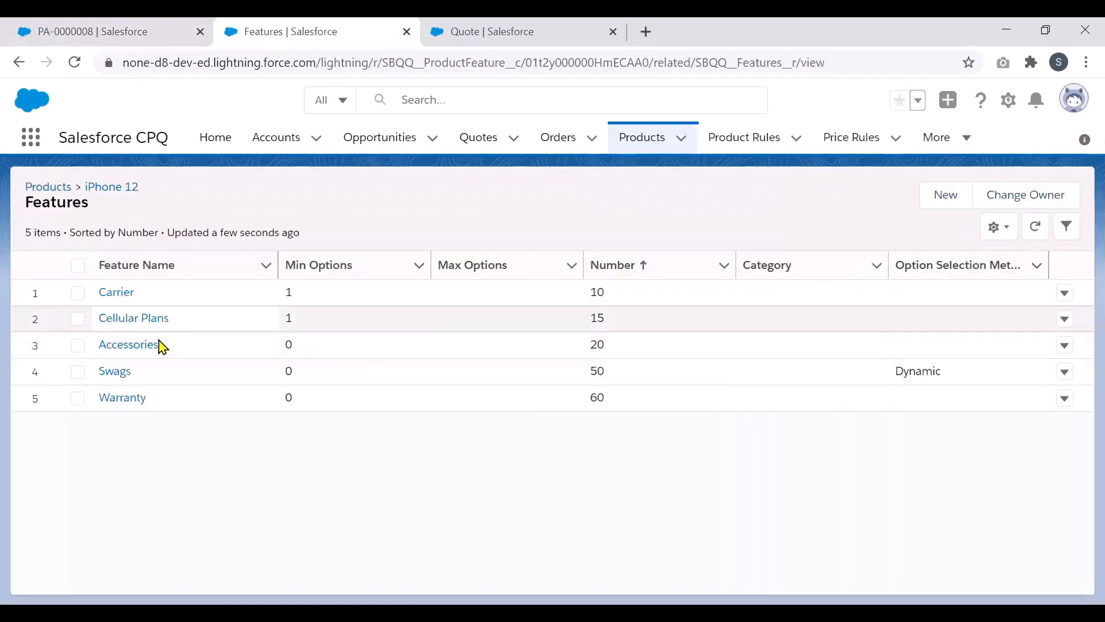
pyautogui.click(121, 374)
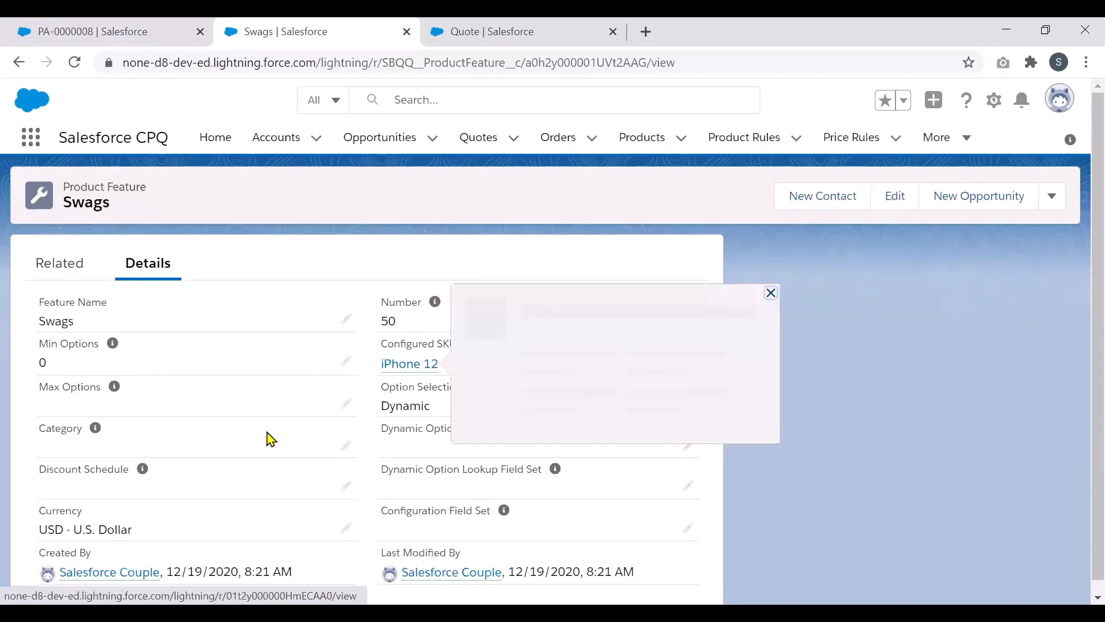
# Step: Start inline-editing the Swags feature, cancel without changes, and go back to PA-0000008
pyautogui.moveTo(380, 387); pyautogui.dragTo(496, 386)
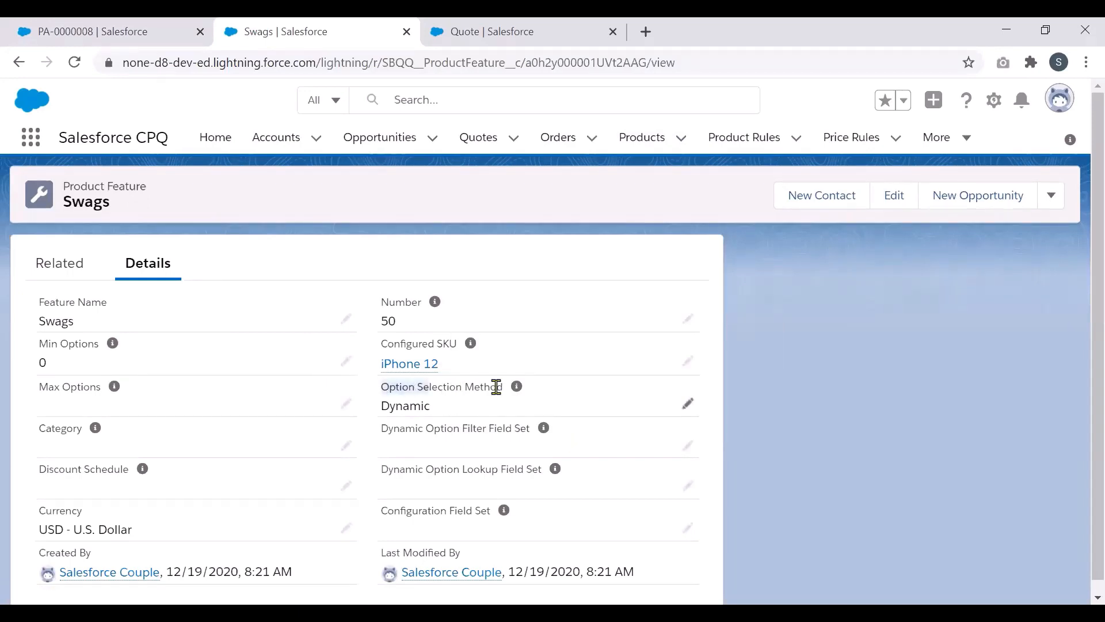
pyautogui.doubleClick(418, 403)
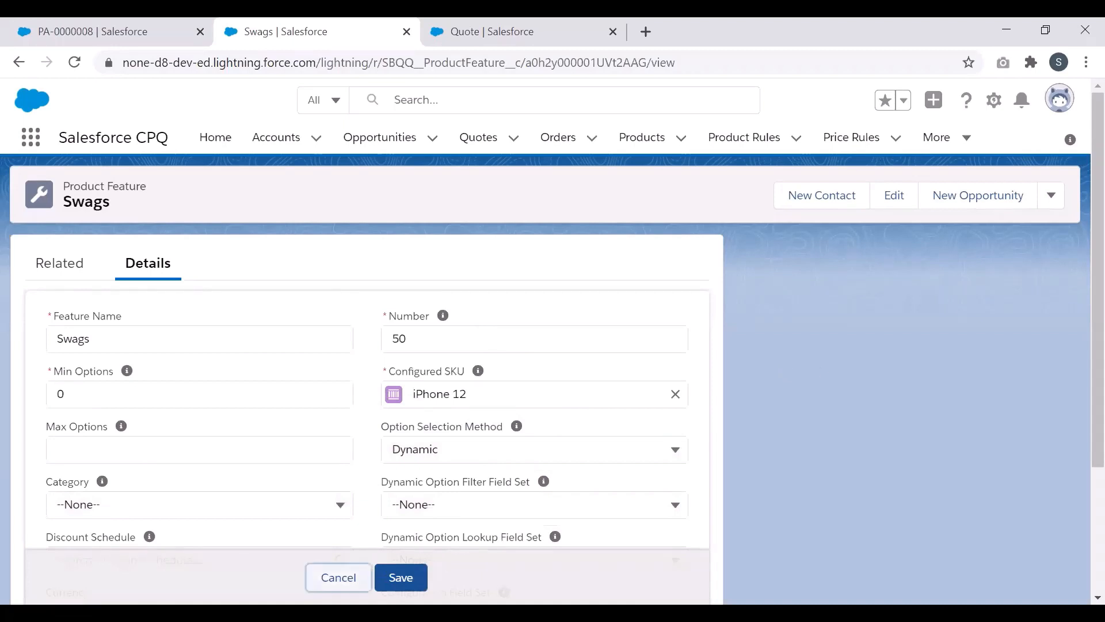
pyautogui.click(339, 578)
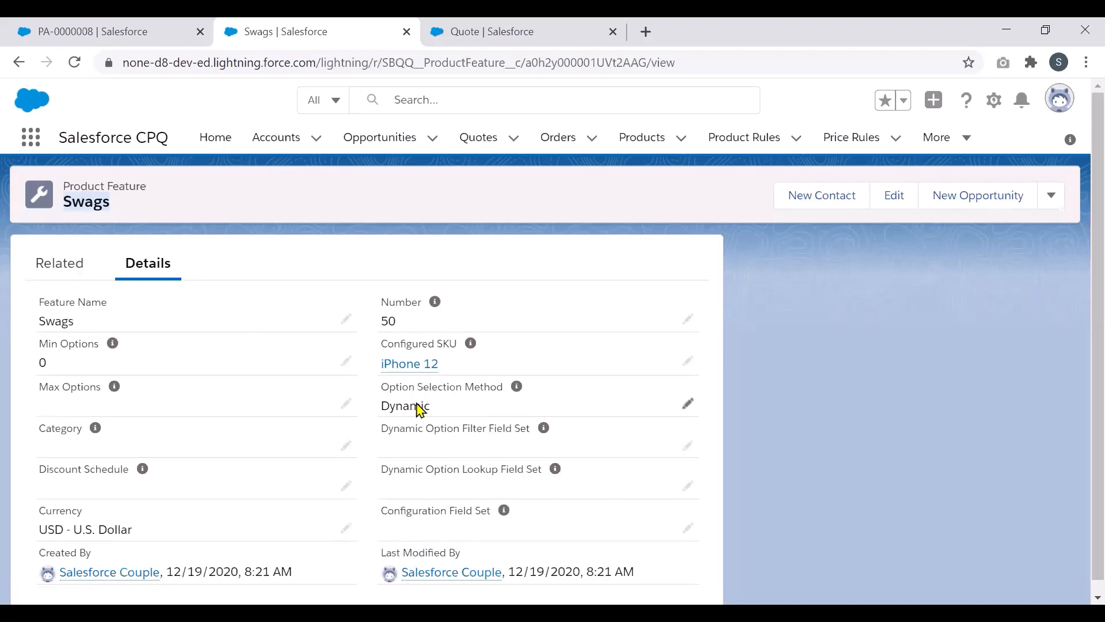
pyautogui.click(118, 35)
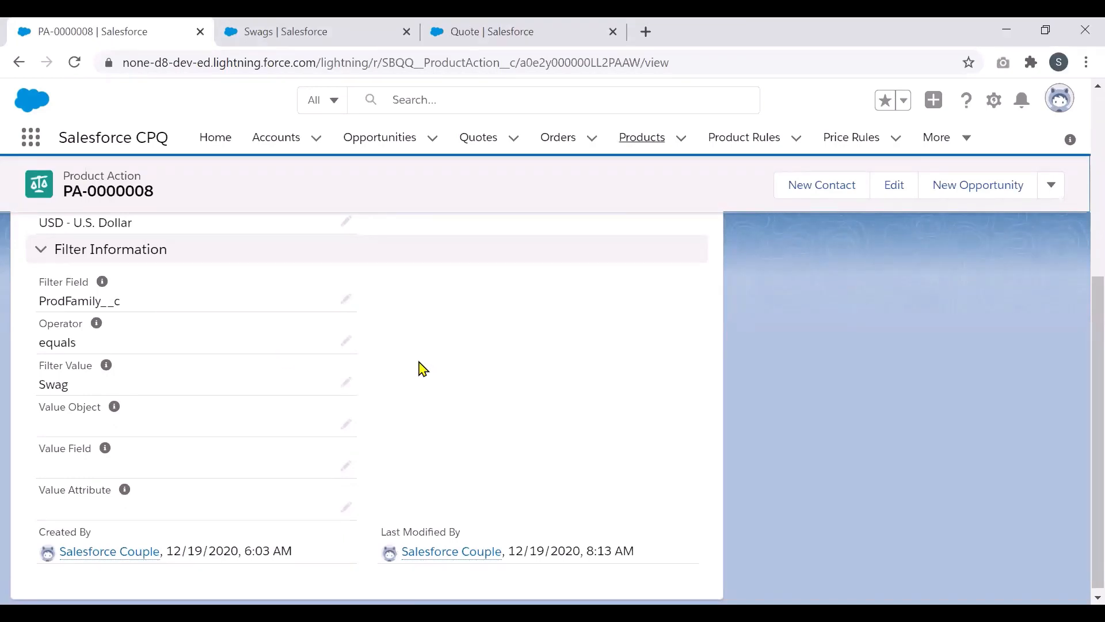
# Step: Open the Dynamic Bundle for Swags product rule and its configuration rule CR-000004
pyautogui.moveTo(1082, 531); pyautogui.dragTo(1082, 349)
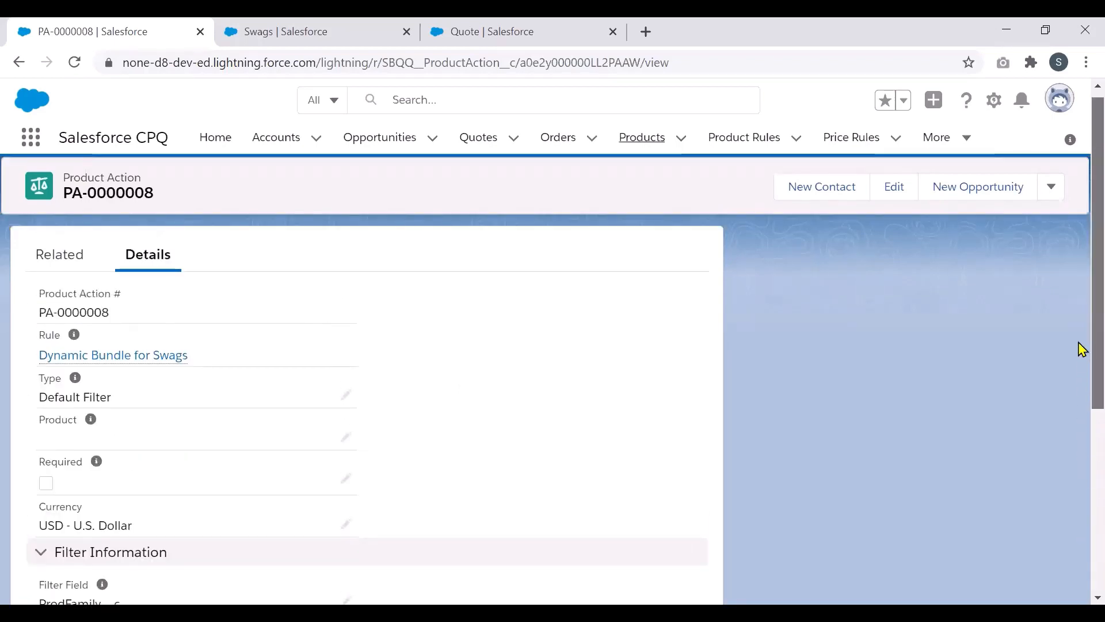
pyautogui.click(145, 356)
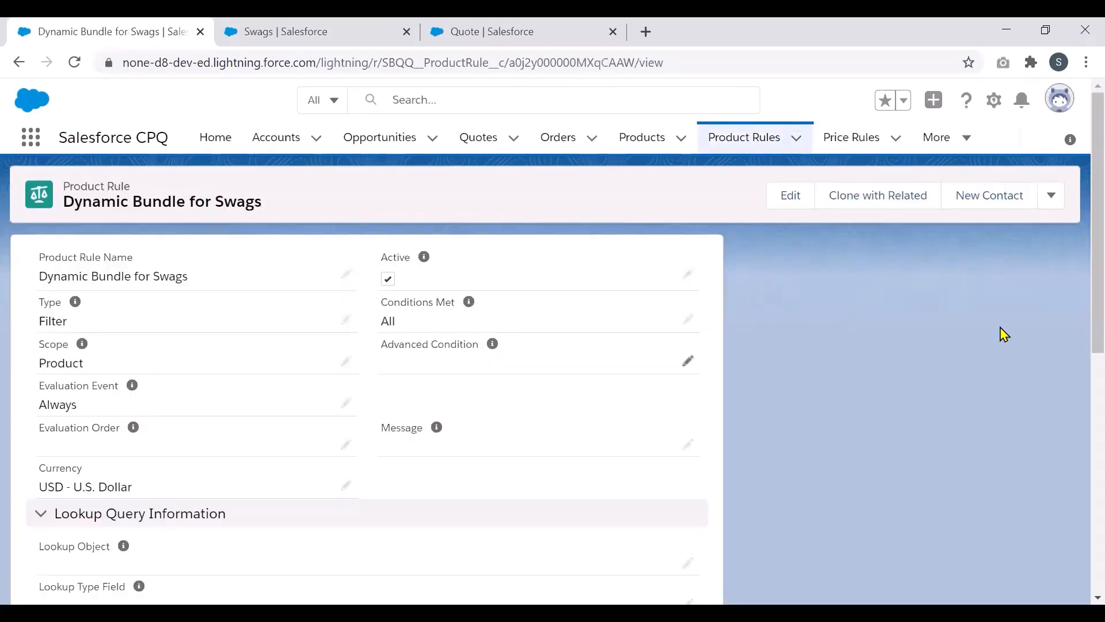
pyautogui.scroll(-1, 1083, 335)
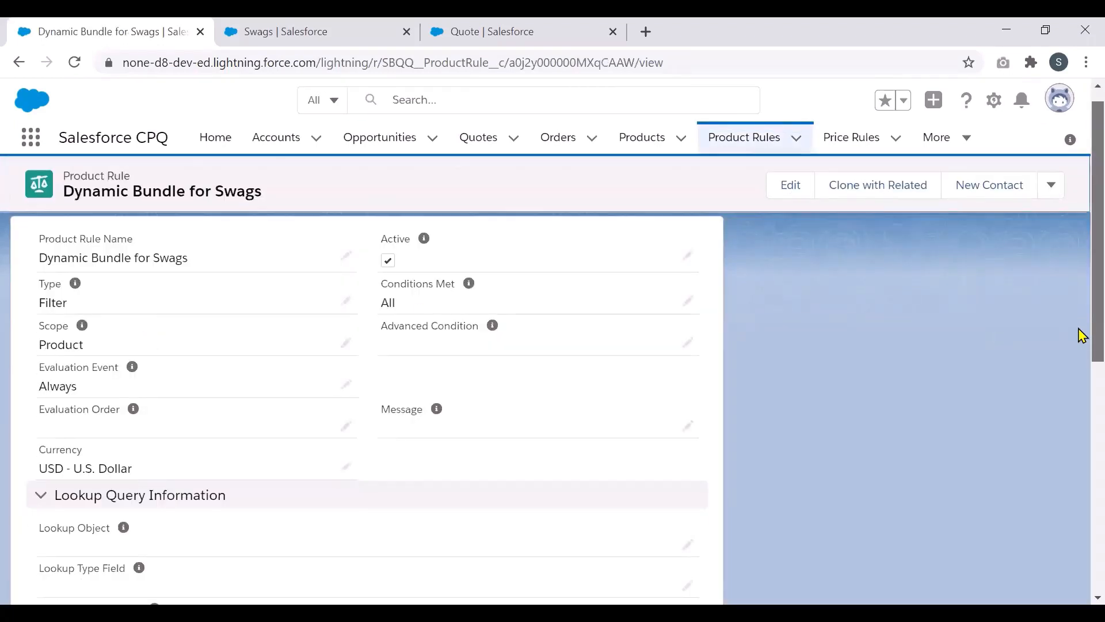
pyautogui.scroll(-3, 1082, 403)
pyautogui.scroll(3, 1082, 327)
pyautogui.scroll(-7, 1081, 369)
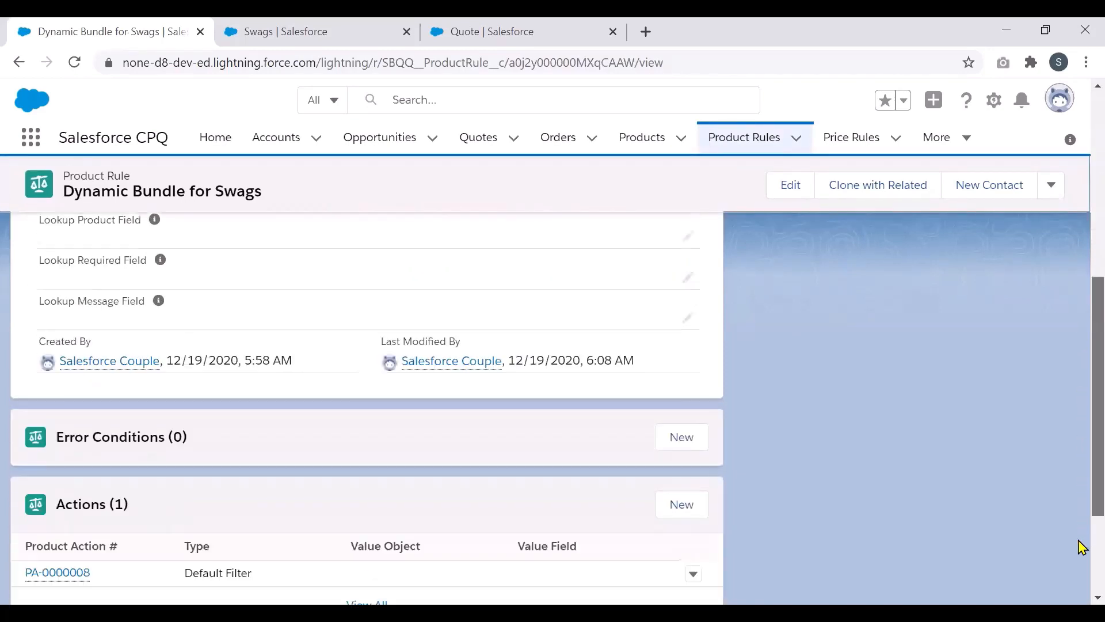
pyautogui.scroll(-2, 1081, 552)
pyautogui.scroll(-1, 1078, 564)
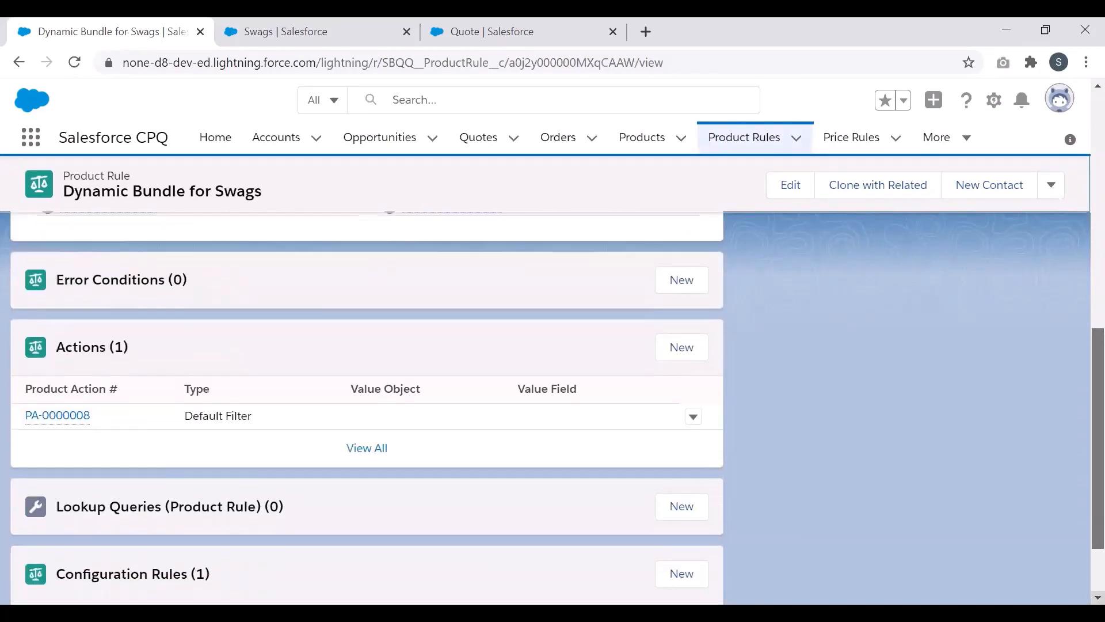
pyautogui.scroll(-1, 369, 403)
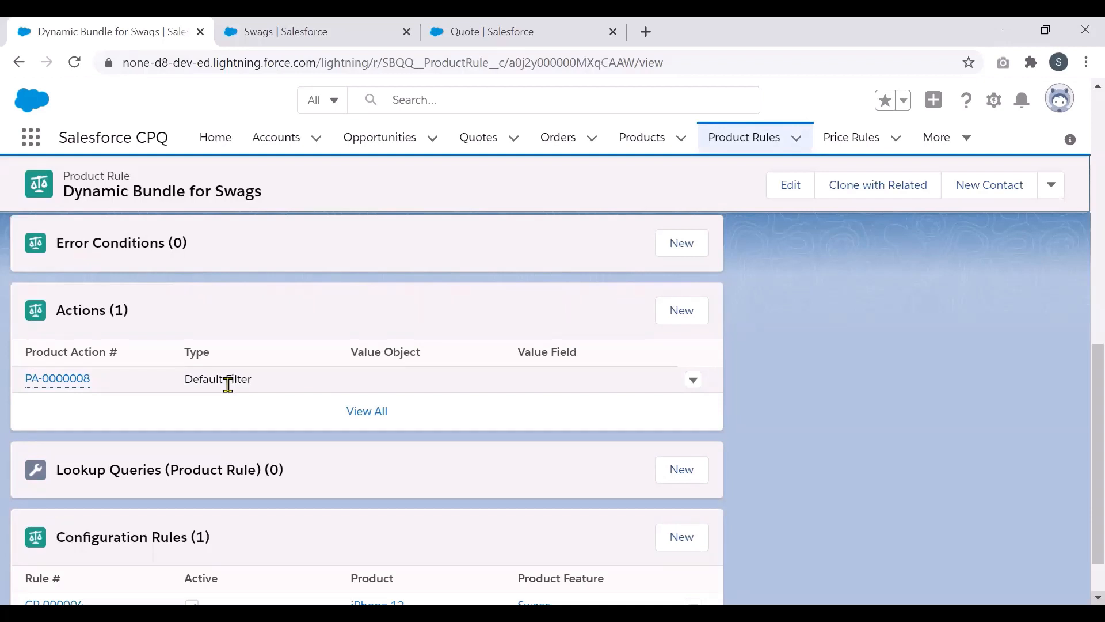
pyautogui.moveTo(1092, 386); pyautogui.dragTo(1082, 412)
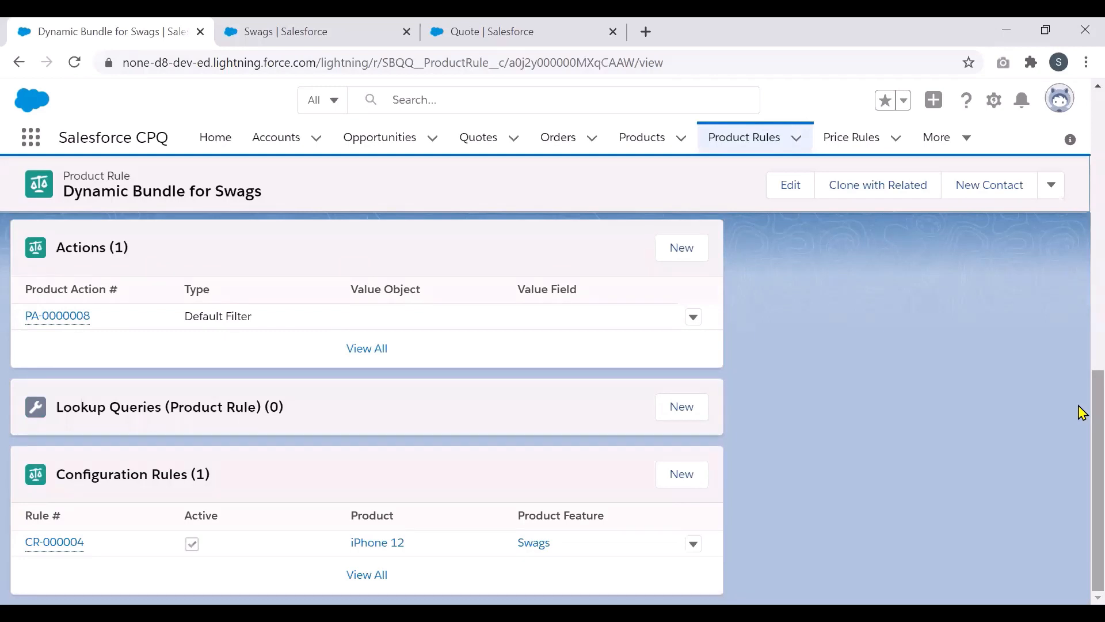
pyautogui.click(68, 544)
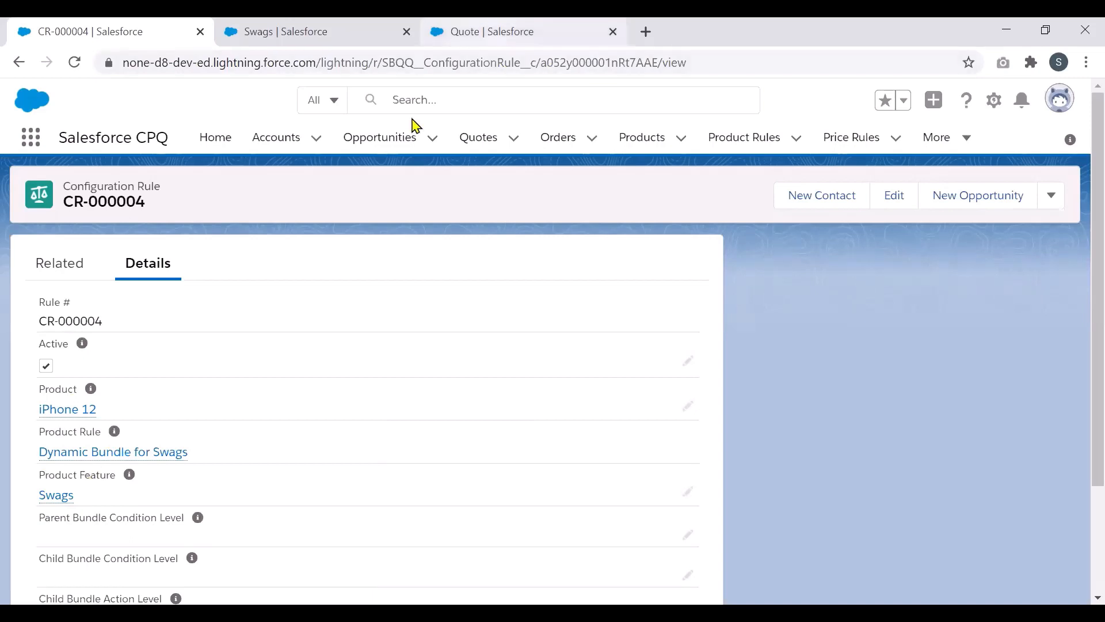
# Step: Add iPhone 12 to the quote and list its Swags options: Gift a Card, Keychain, Mug, T-Shirt
pyautogui.click(491, 32)
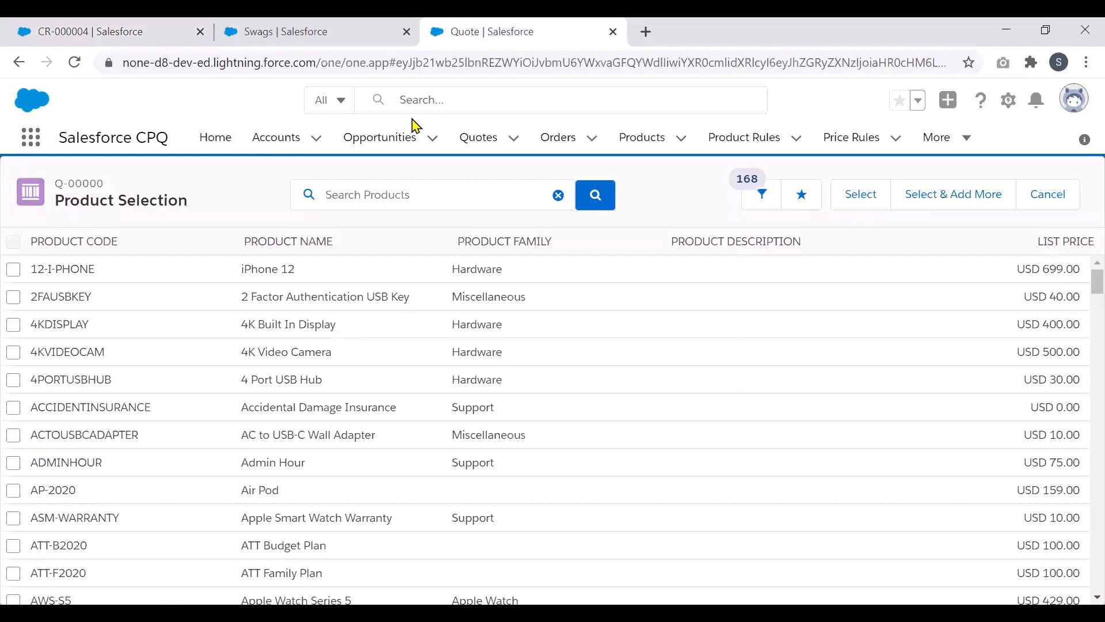
pyautogui.click(13, 271)
pyautogui.click(850, 196)
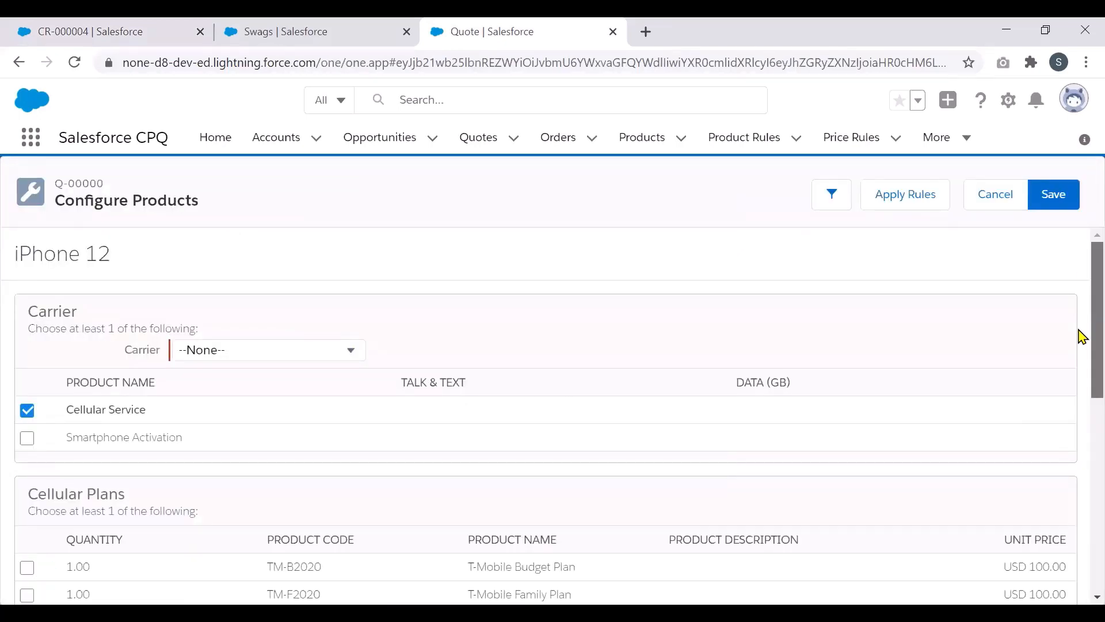
pyautogui.scroll(-7, 1081, 335)
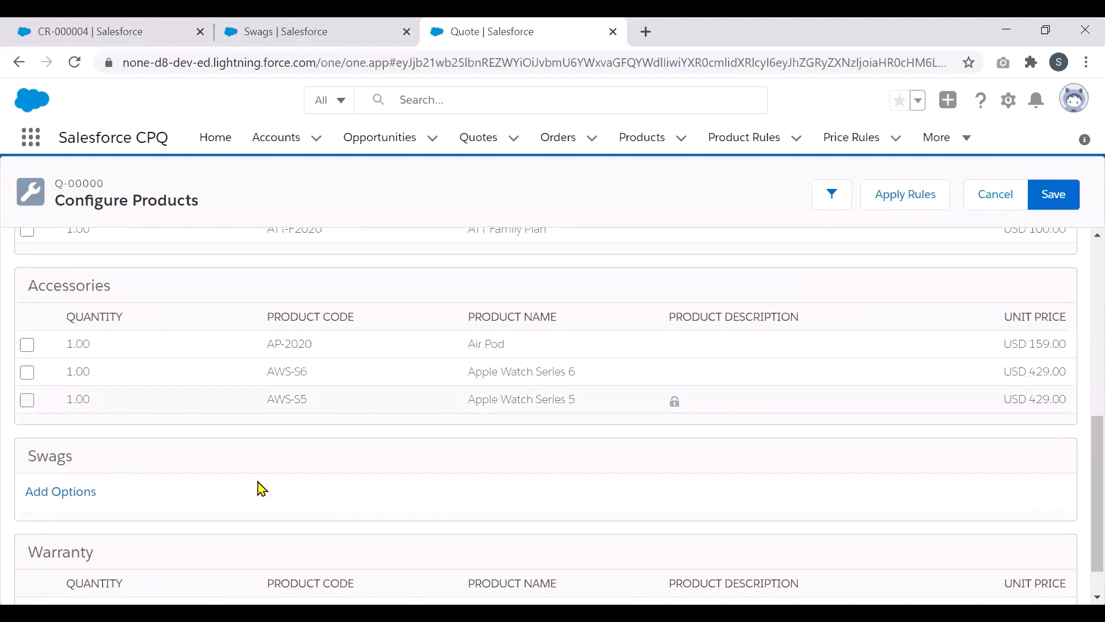
pyautogui.doubleClick(44, 458)
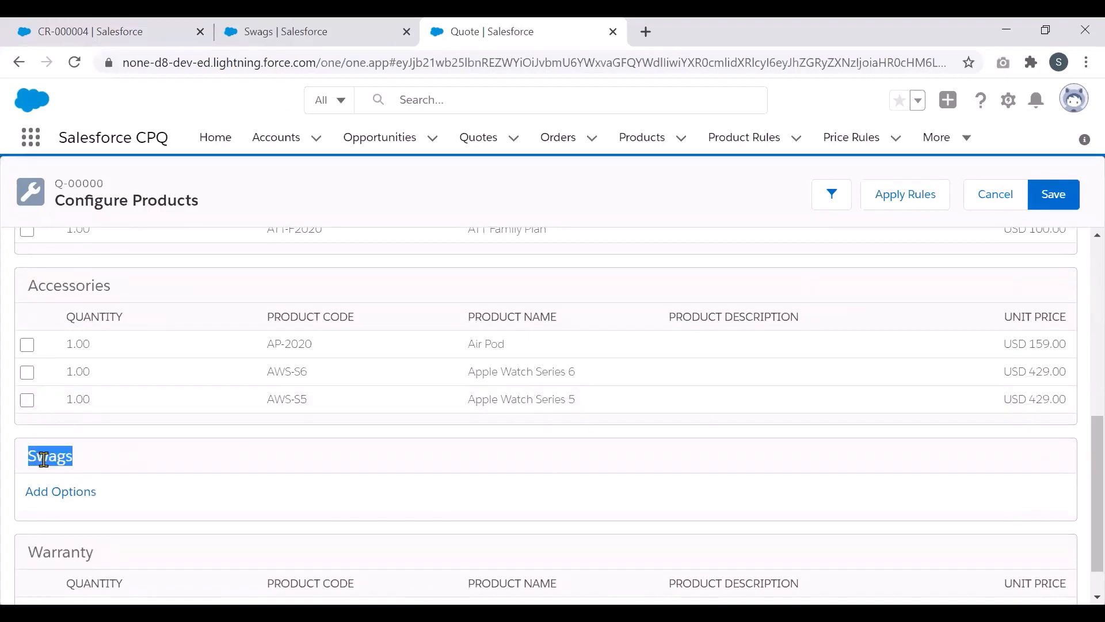
pyautogui.click(61, 493)
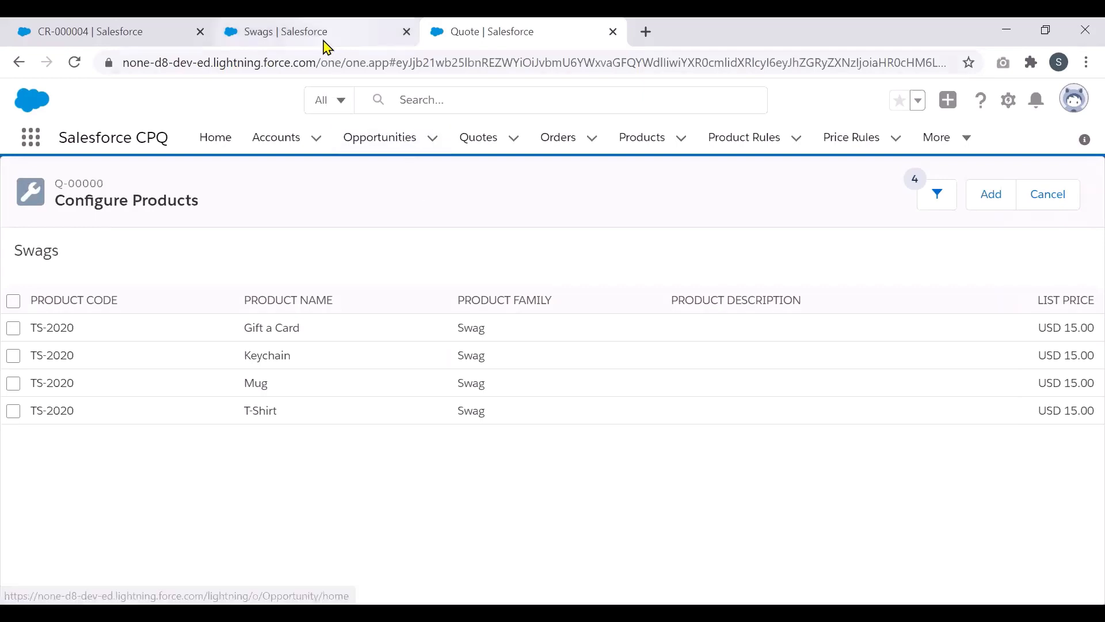
# Step: Open the Products list in a new browser tab
pyautogui.rightClick(645, 143)
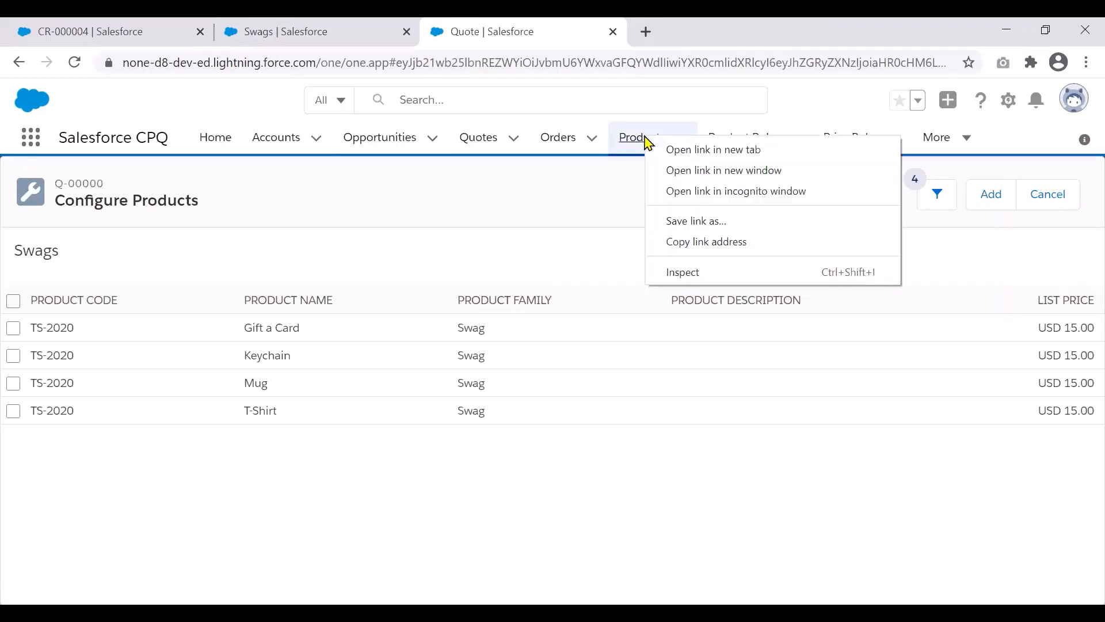
pyautogui.click(671, 150)
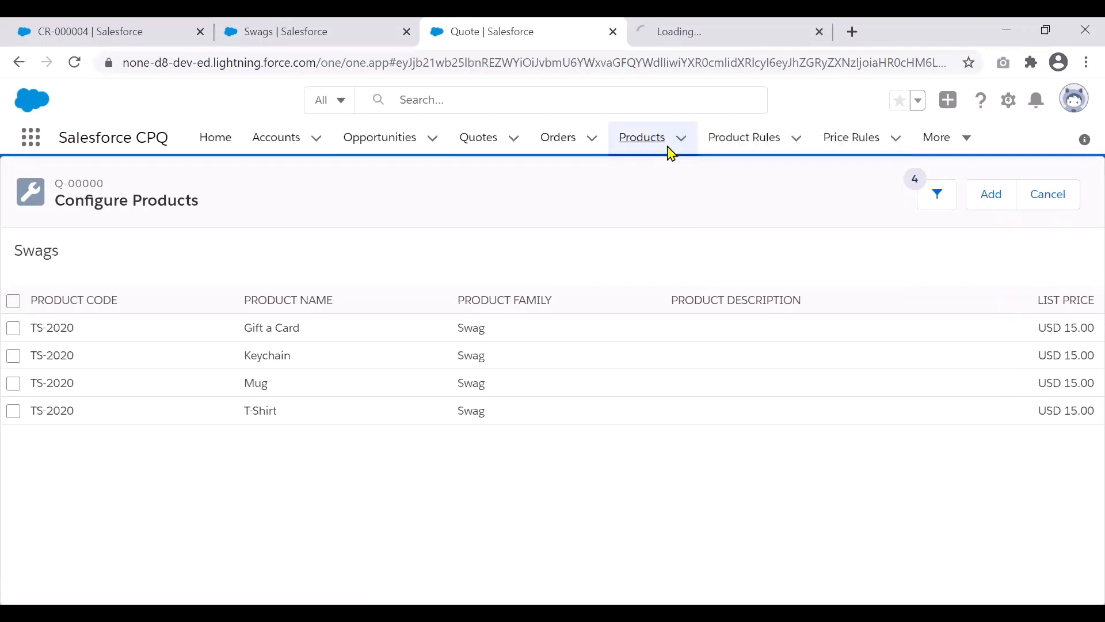
pyautogui.hotkey('ctrl', 'Tab')
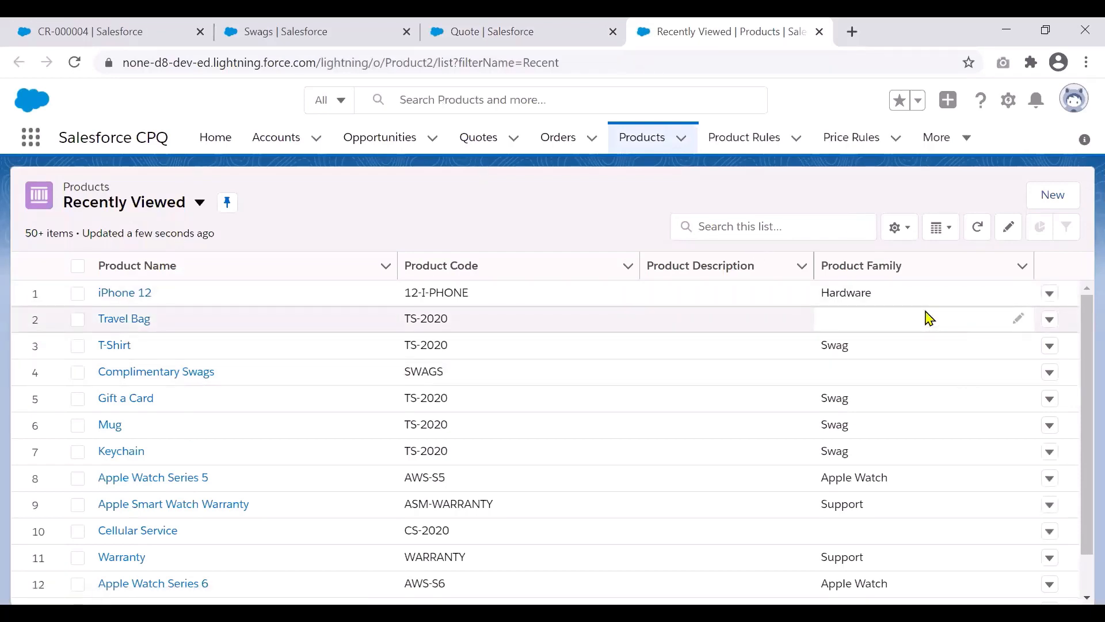
# Step: Change Travel Bag's Product Family to Swag, save, and return to the quote
pyautogui.click(1018, 320)
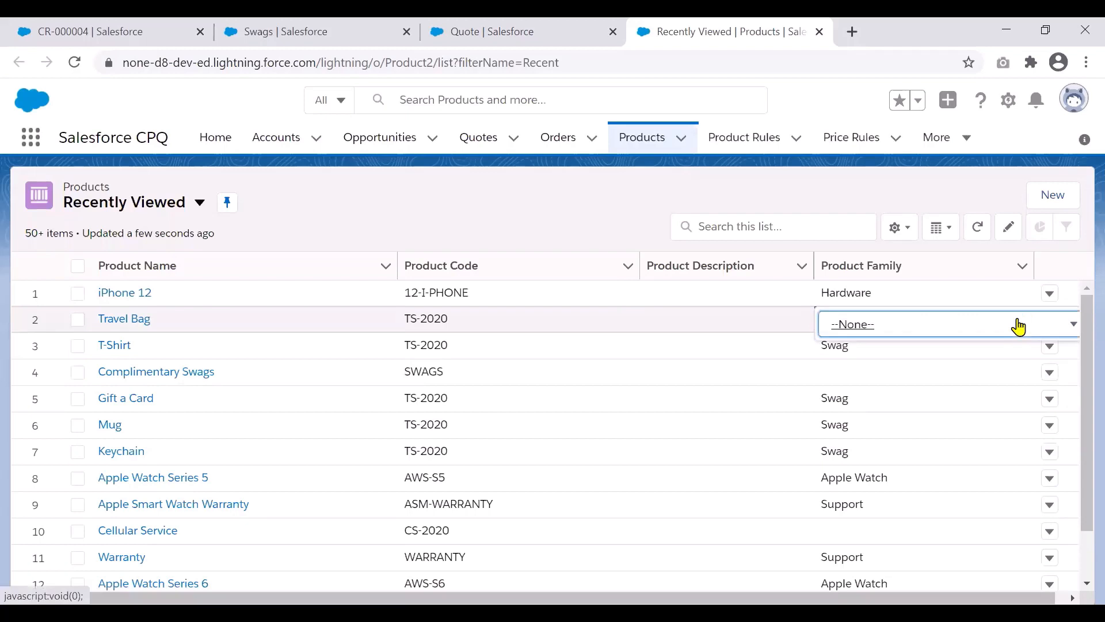
pyautogui.click(1019, 326)
pyautogui.moveTo(1078, 482); pyautogui.dragTo(1079, 537)
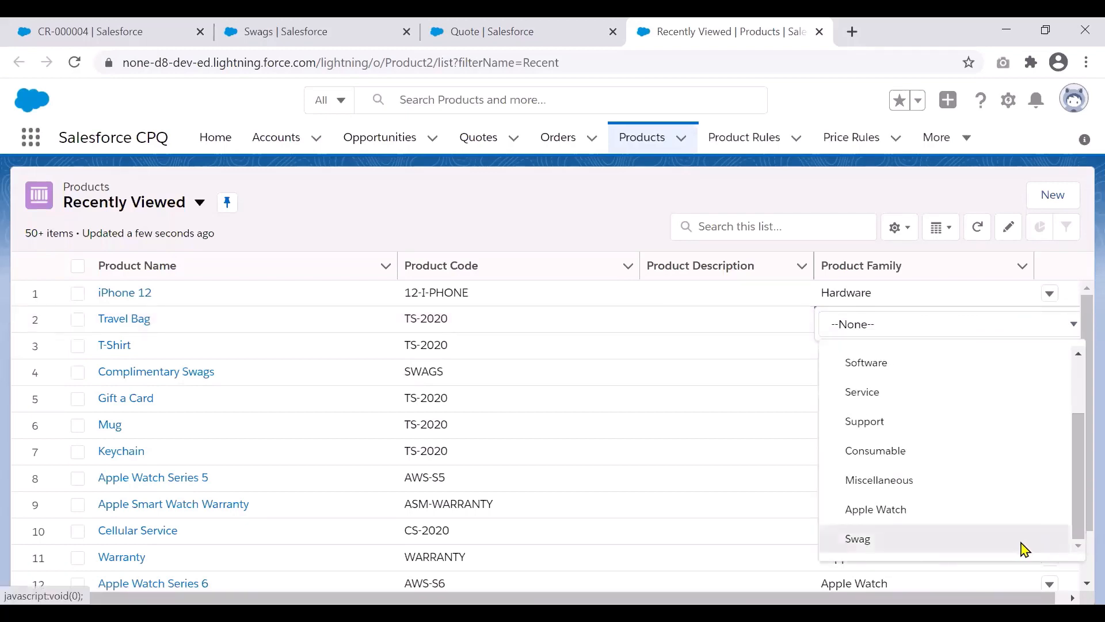
pyautogui.click(1025, 546)
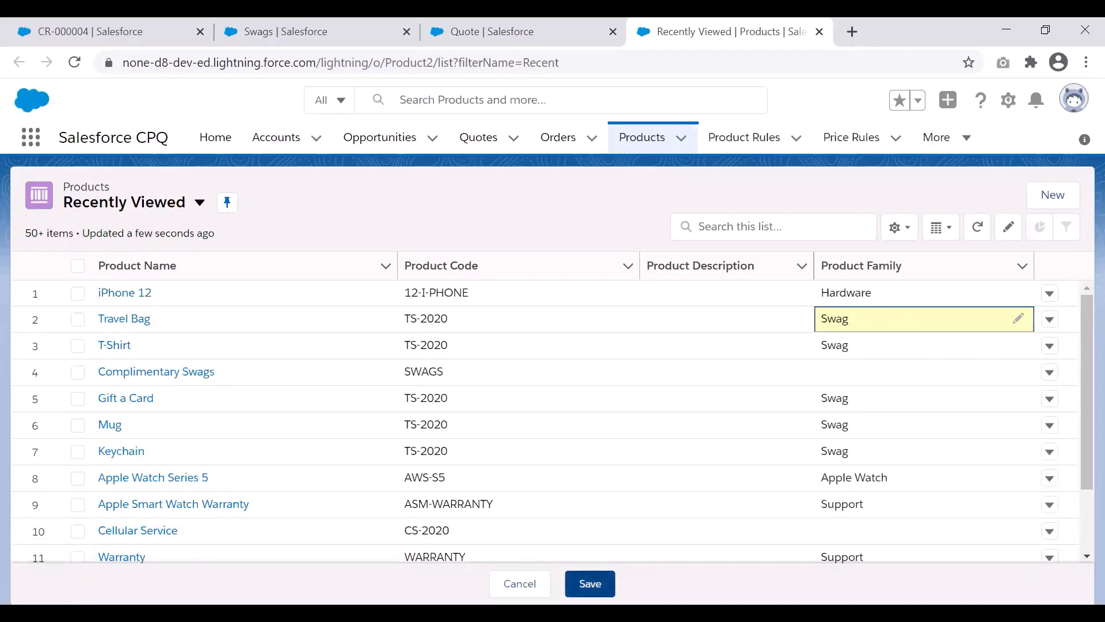
pyautogui.click(590, 584)
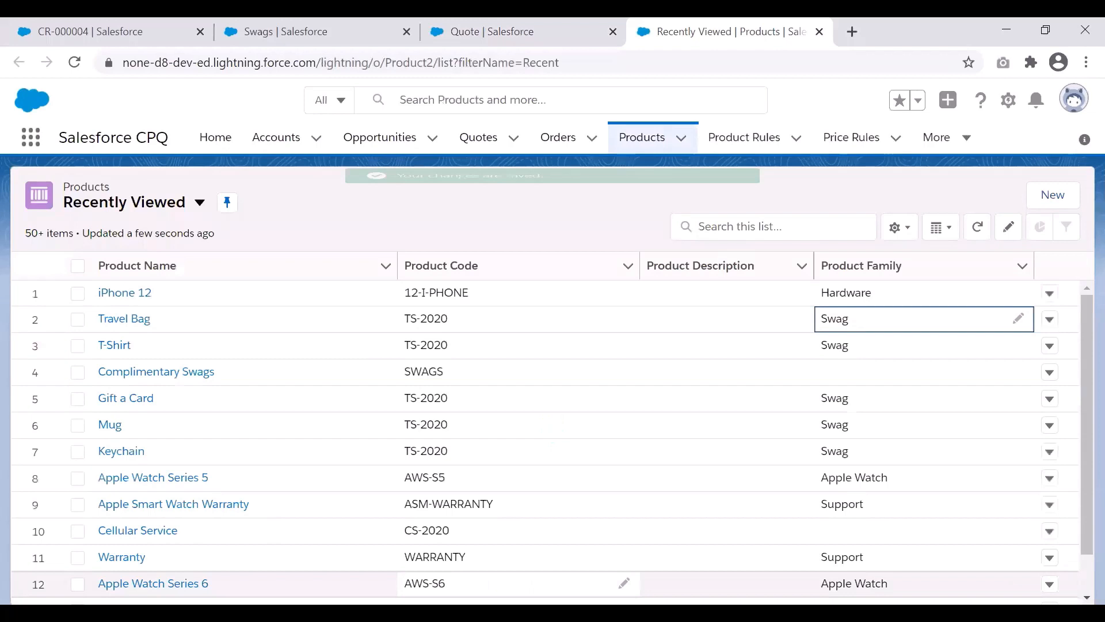
pyautogui.click(491, 26)
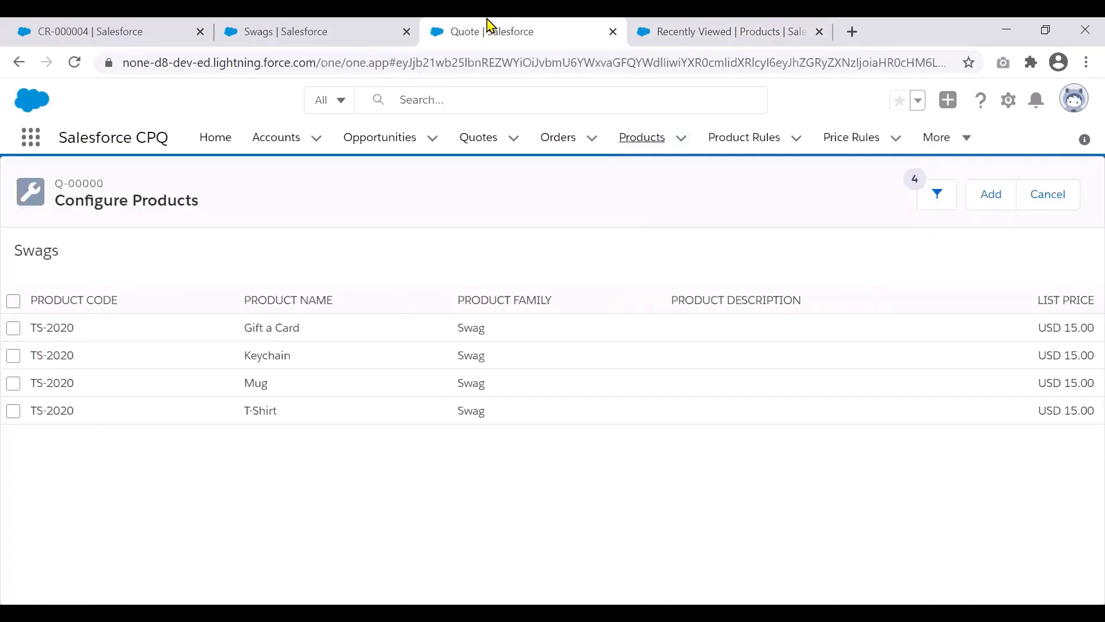
# Step: Reload the Swags options and confirm Travel Bag appears under the Swag family at USD 15.00
pyautogui.click(1049, 199)
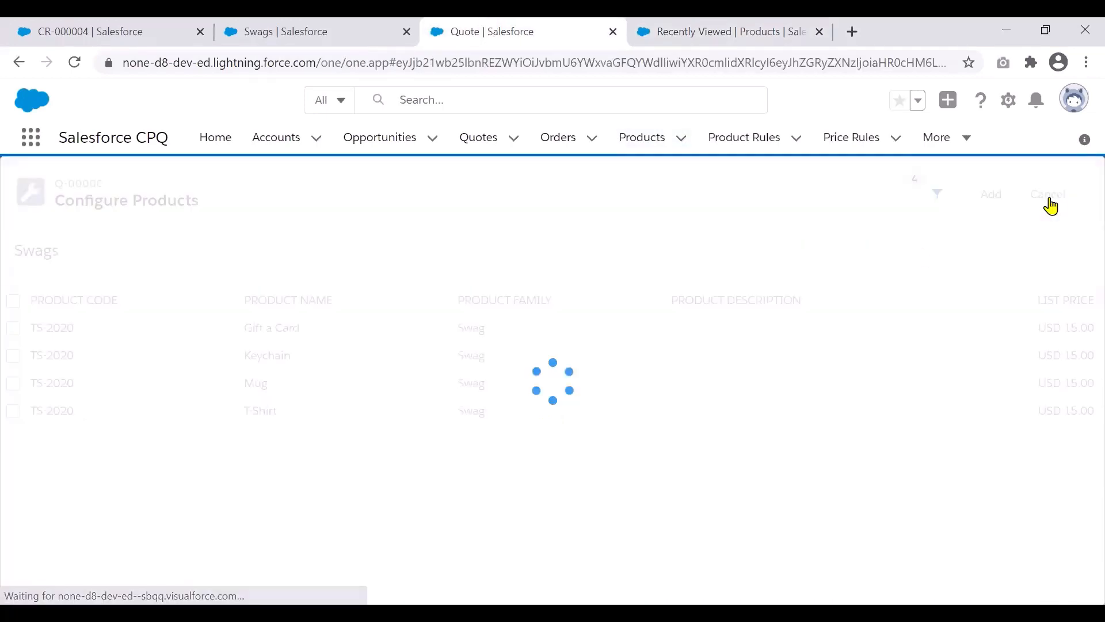
pyautogui.scroll(-5, 1081, 346)
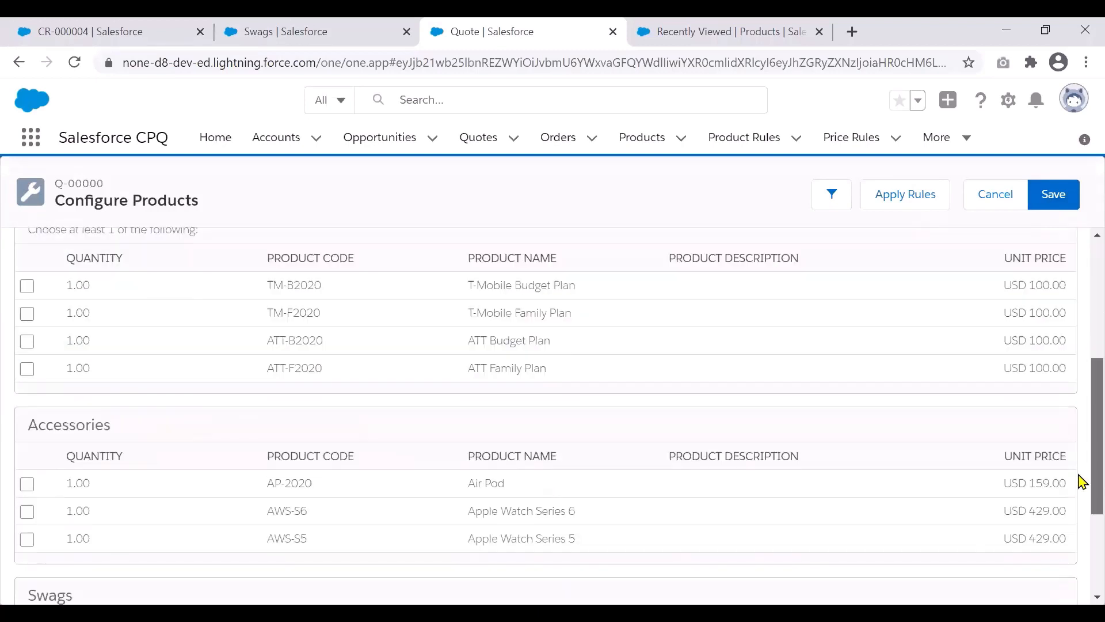
pyautogui.scroll(-3, 1081, 483)
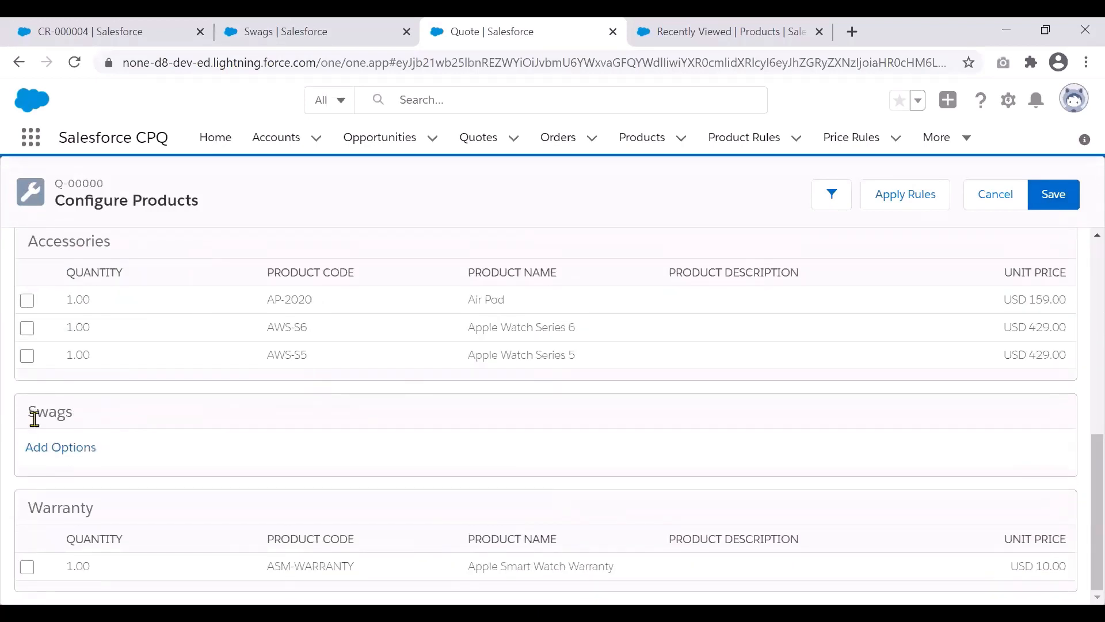
pyautogui.click(62, 449)
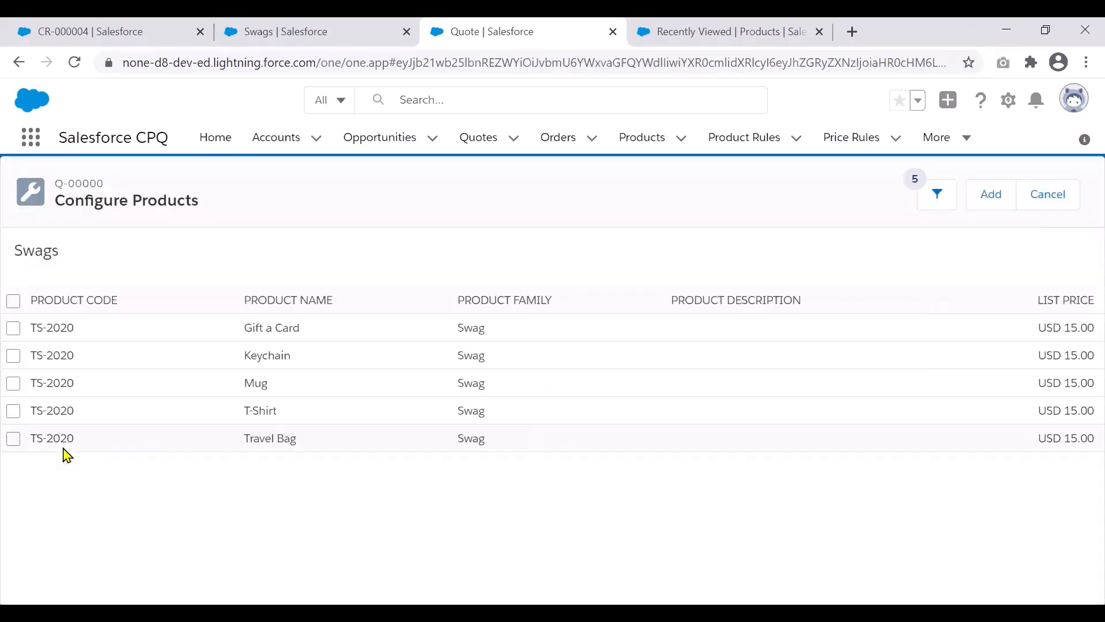
pyautogui.moveTo(245, 437); pyautogui.dragTo(327, 446)
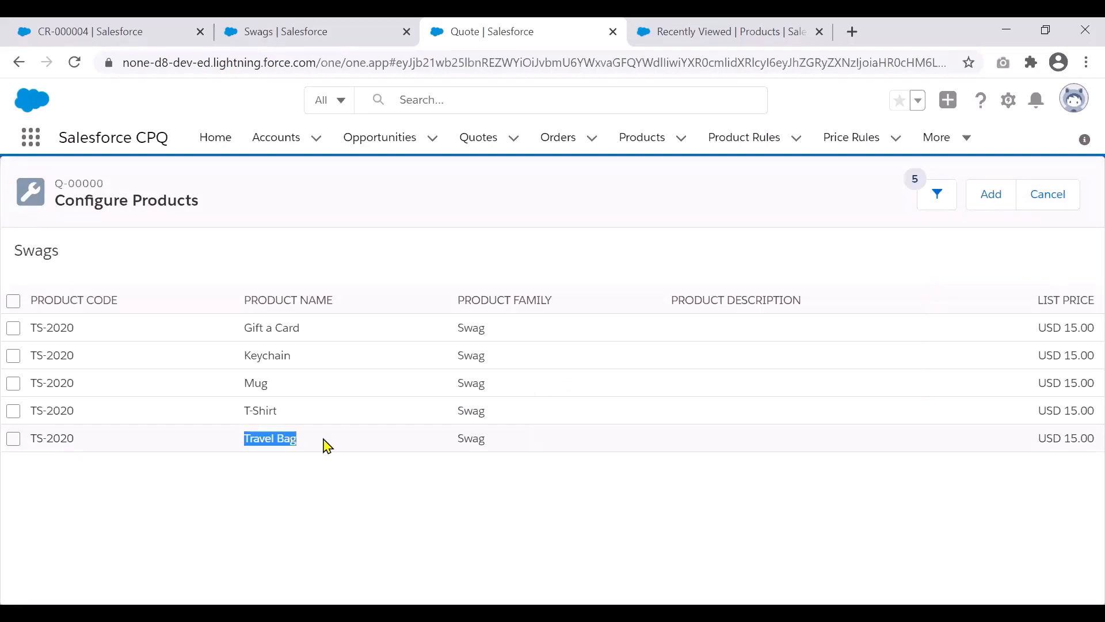
pyautogui.moveTo(457, 439); pyautogui.dragTo(492, 447)
pyautogui.click(428, 471)
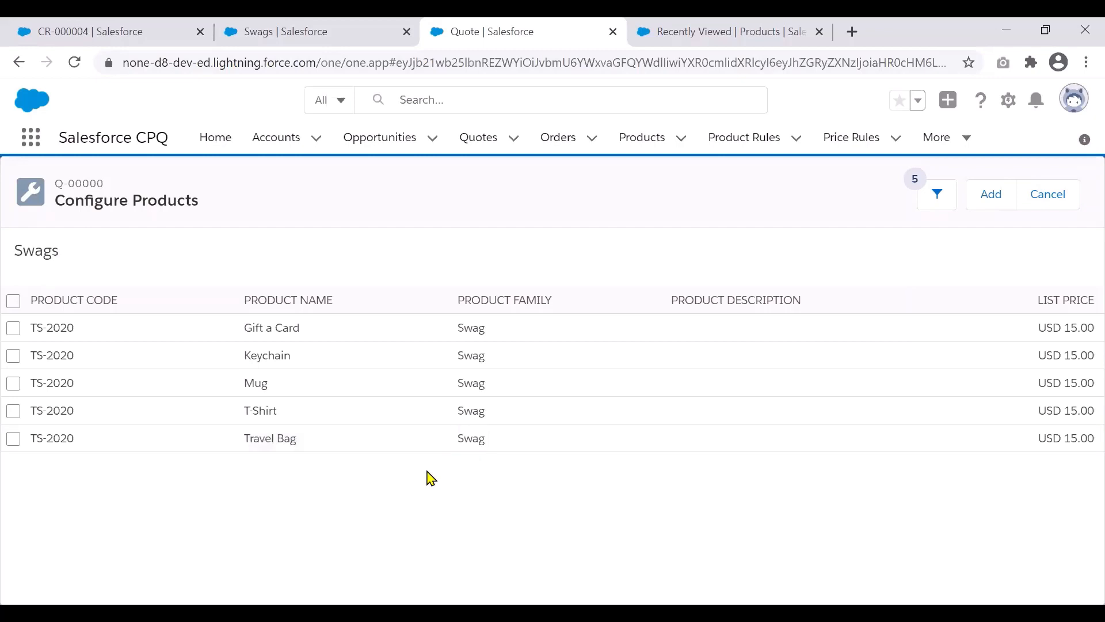